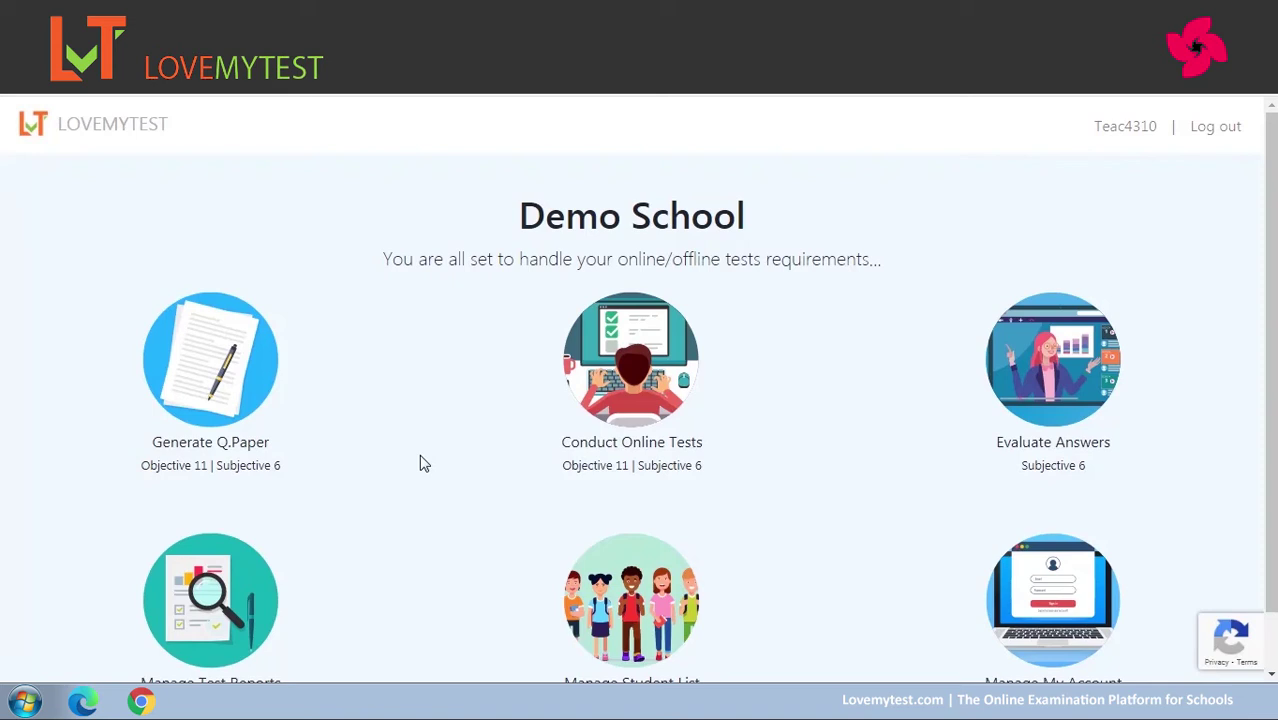
Start a new subjective test from the Generate Q.Paper section at Demo School.
left_click(228, 374)
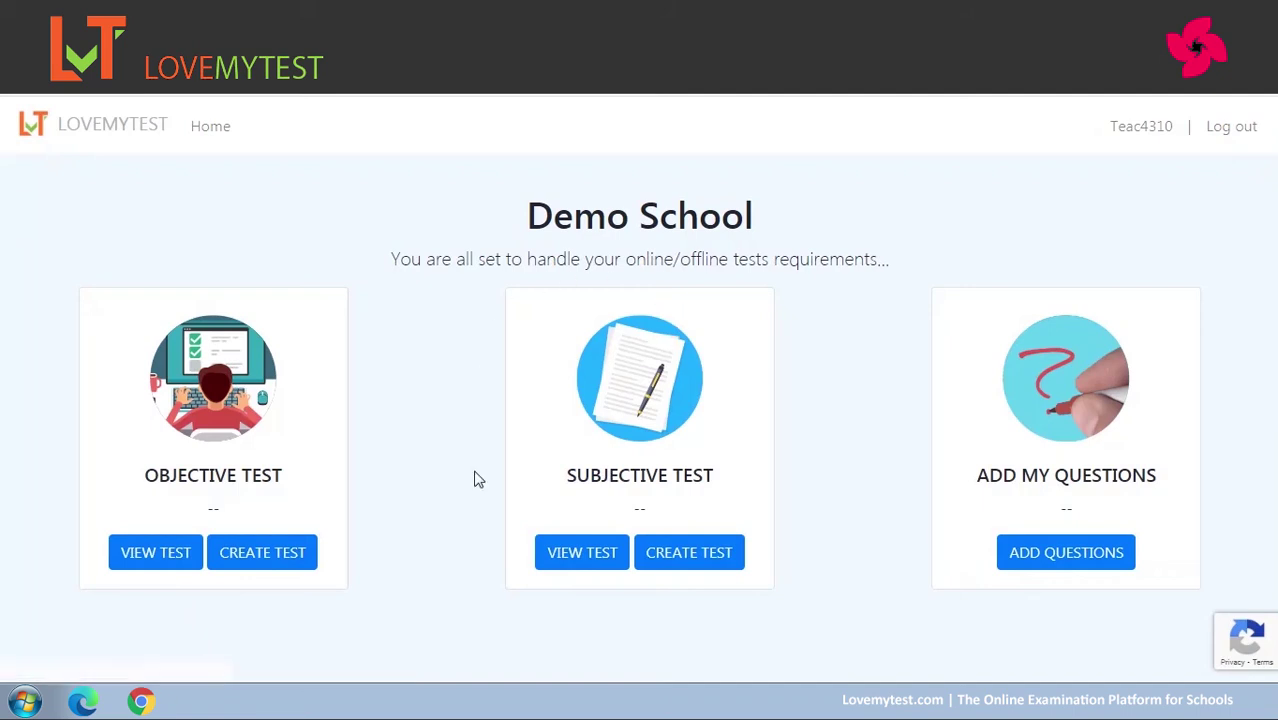
left_click(687, 558)
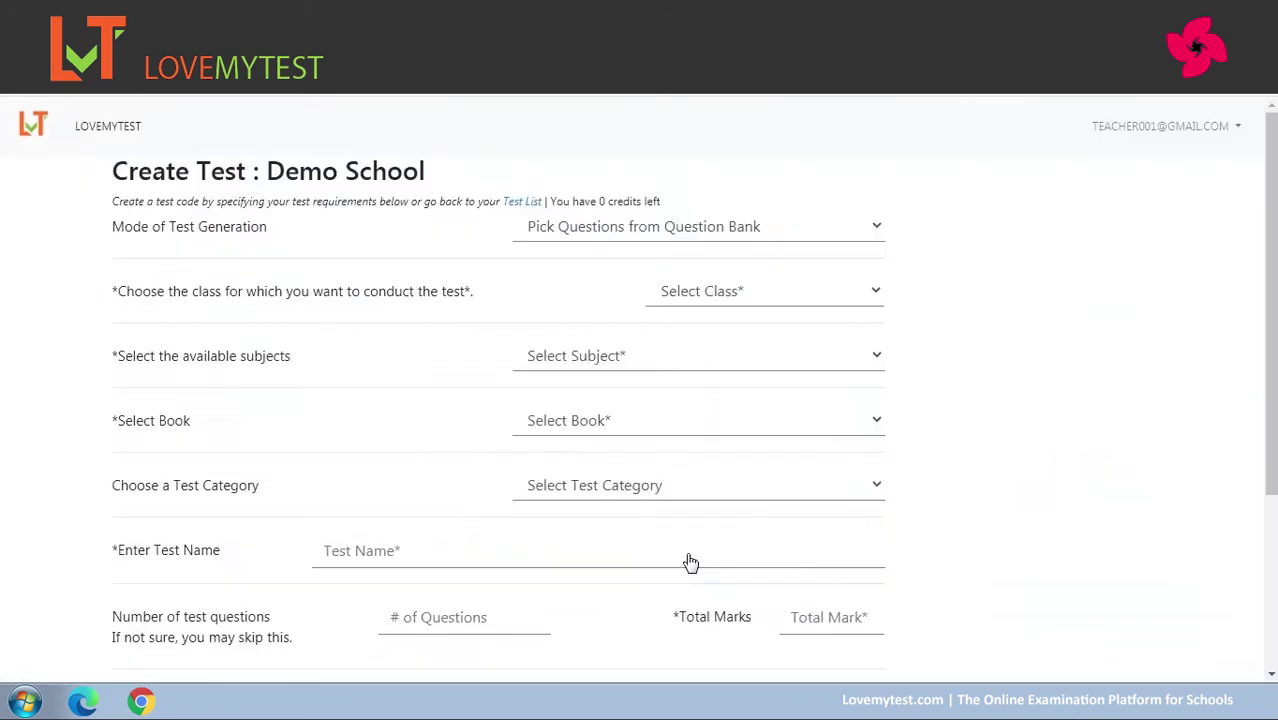
Set the test's class to 12 and subject to Mathematics.
left_click(843, 298)
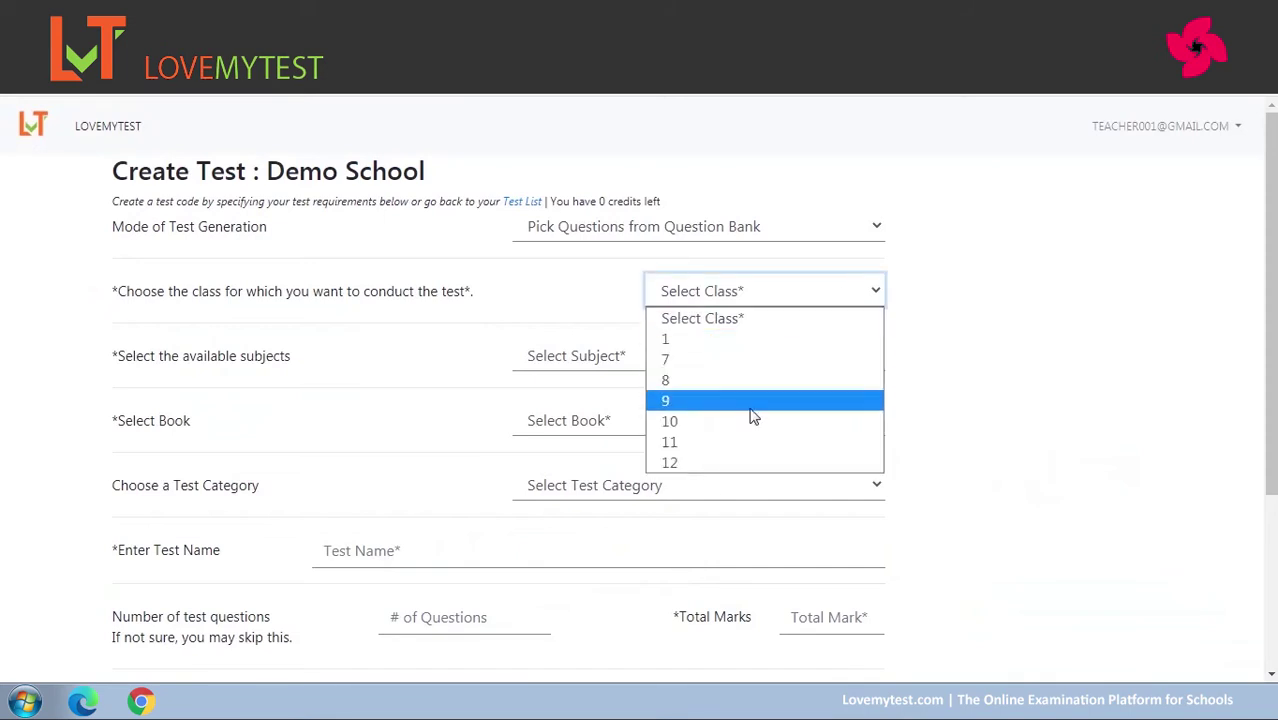
left_click(728, 462)
left_click(819, 357)
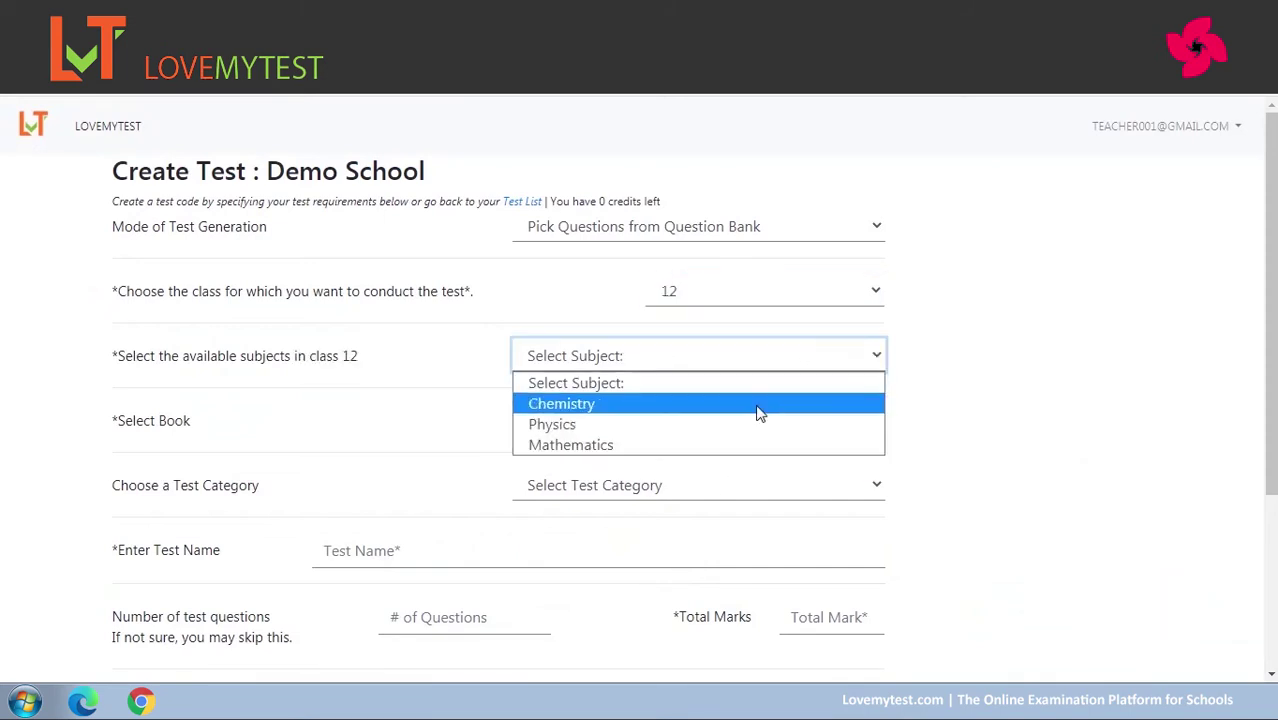
left_click(720, 445)
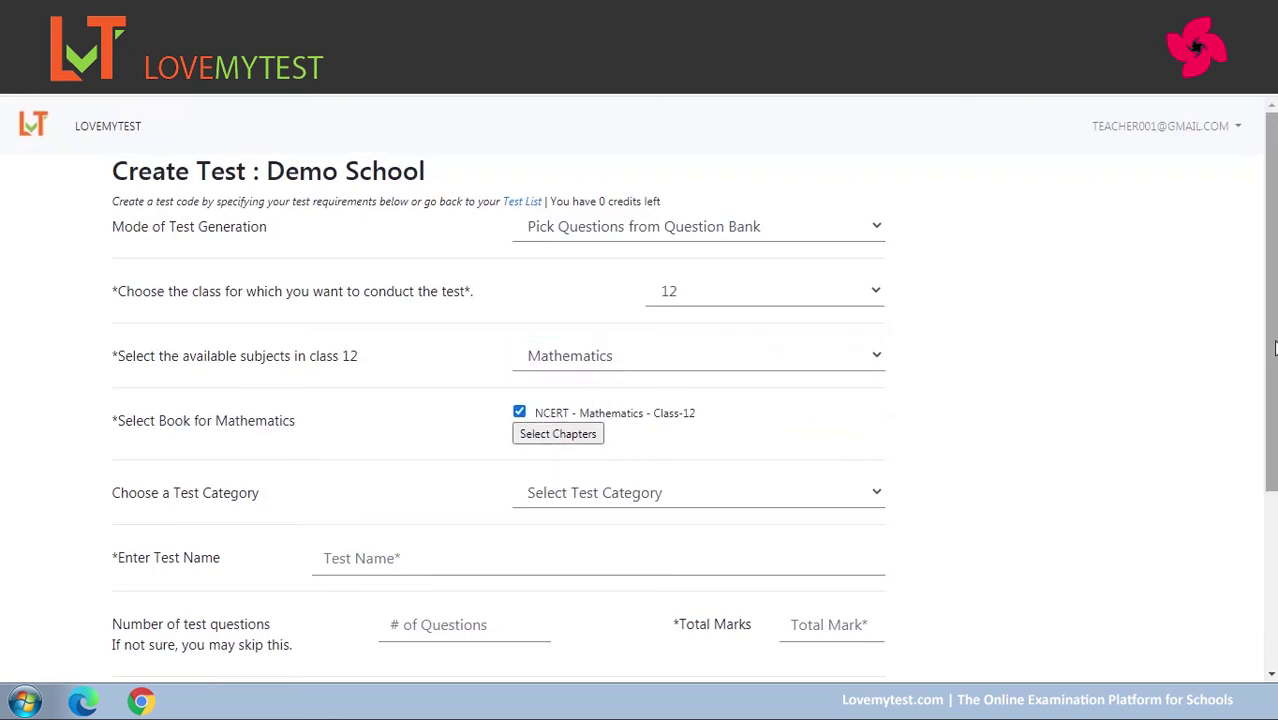
Tick the first five chapters, Relations and Functions through Continuity and Differentiability.
scroll(1225, 400, "down", 1)
left_click(558, 345)
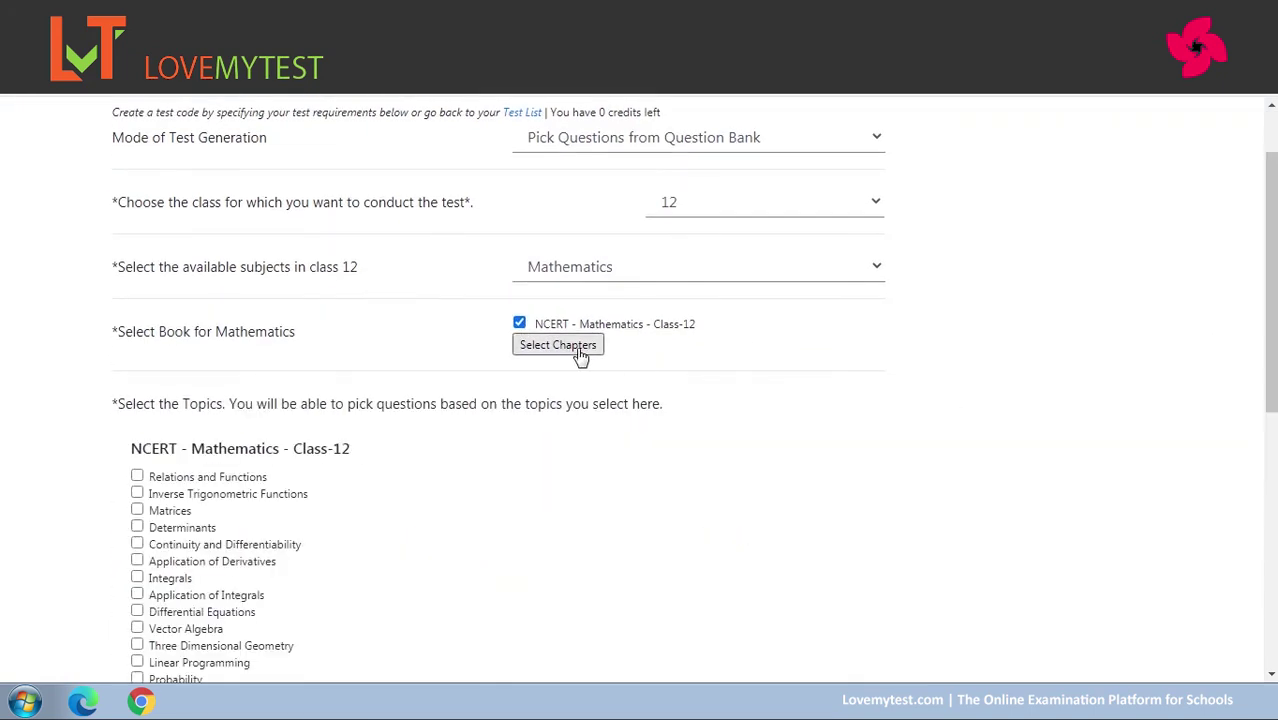
scroll(640, 400, "down", 2)
left_click(137, 266)
left_click(137, 284)
left_click(137, 300)
left_click(137, 317)
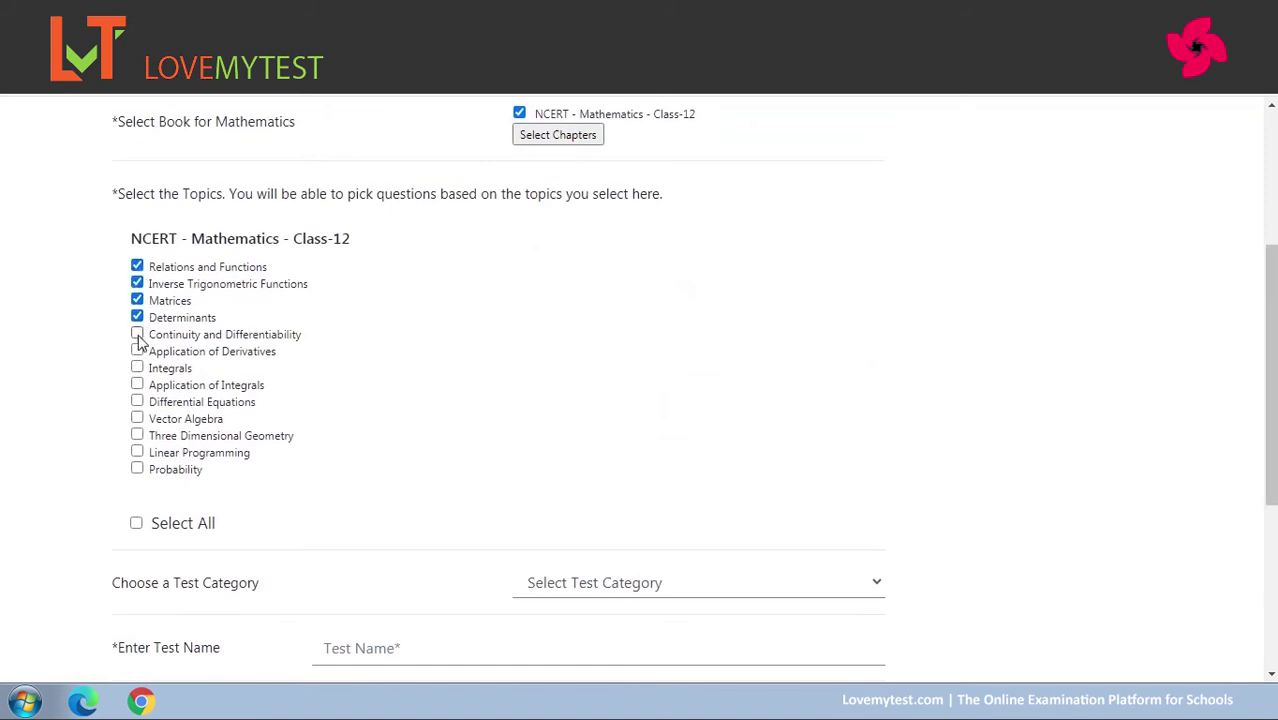
left_click(137, 334)
scroll(850, 400, "down", 3)
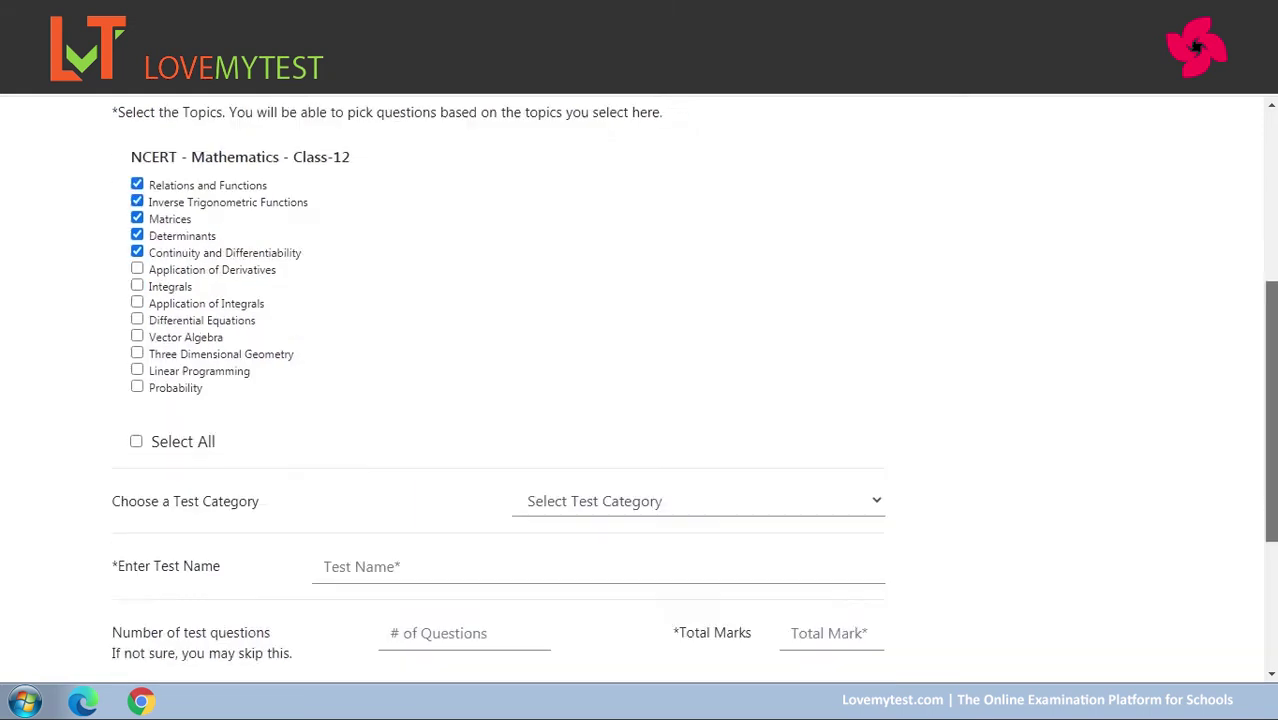
left_click(790, 257)
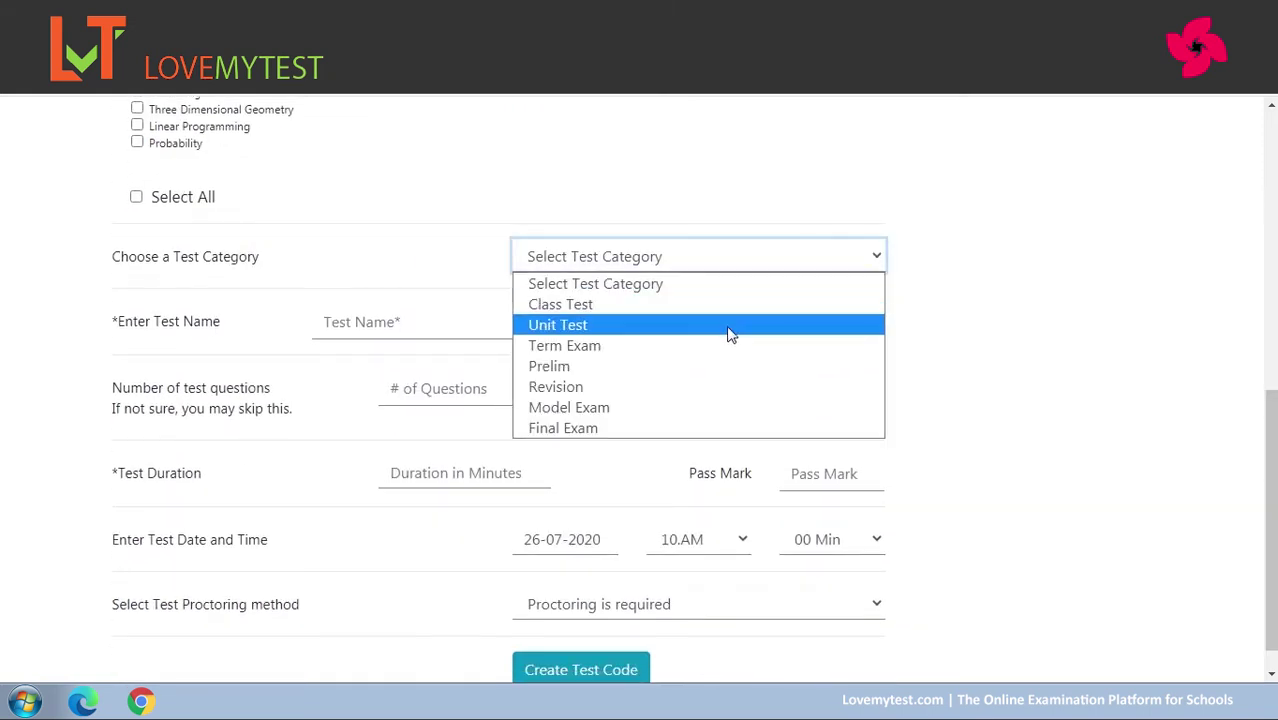
Make it a Unit Test 'Sample test for 12': 25 questions, 50 marks, 60 minutes, pass mark 20.
left_click(729, 326)
left_click(456, 328)
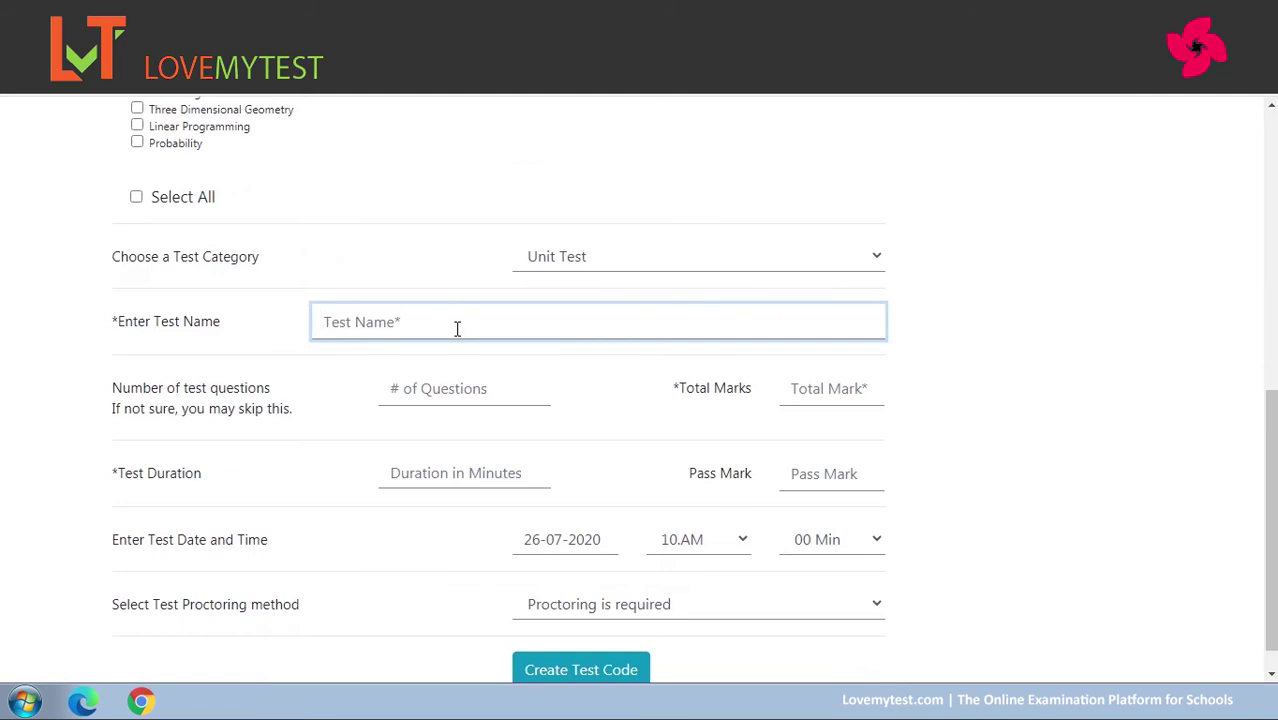
type("Sample test for 12")
left_click(423, 390)
type("25")
left_click(833, 388)
type("50")
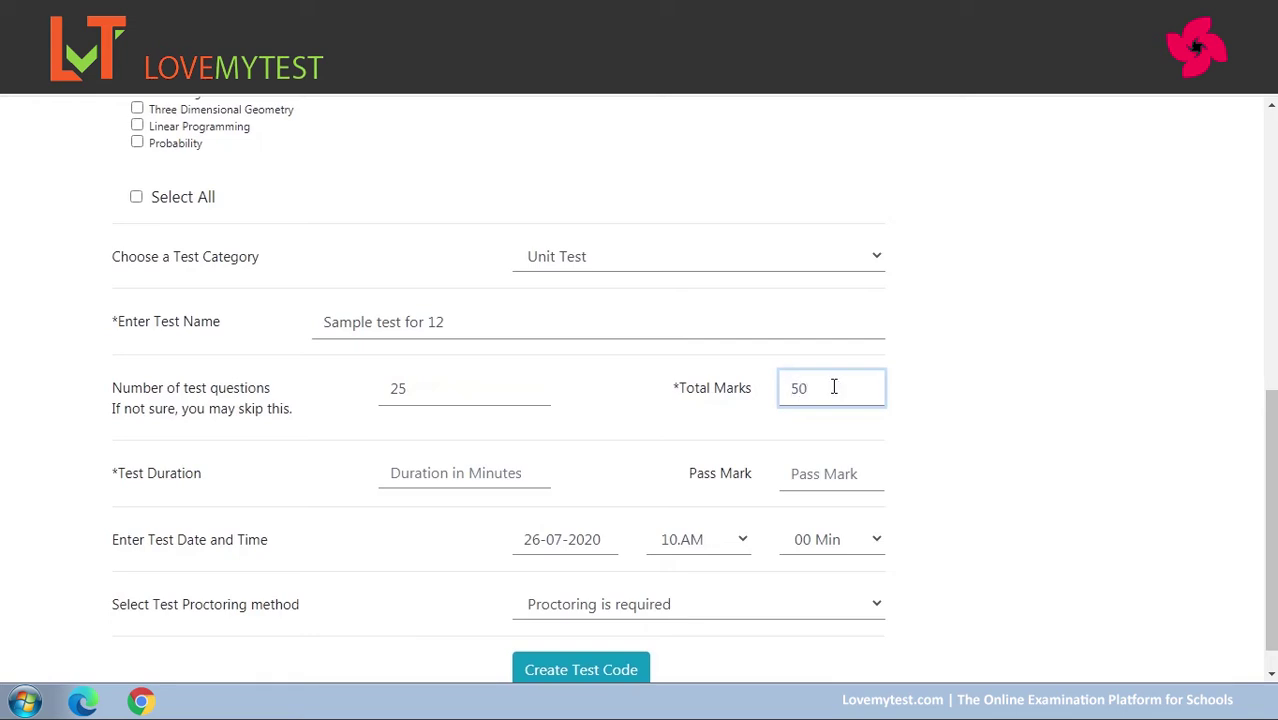
left_click(508, 464)
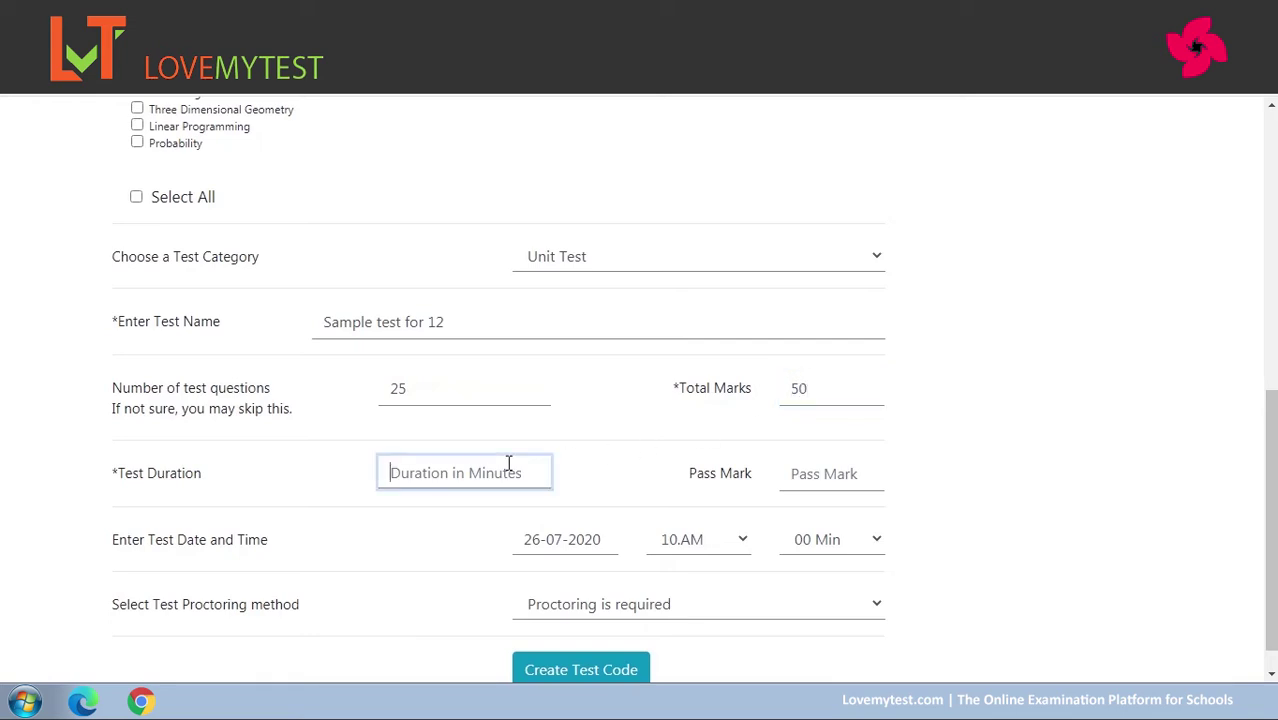
type("60")
left_click(844, 474)
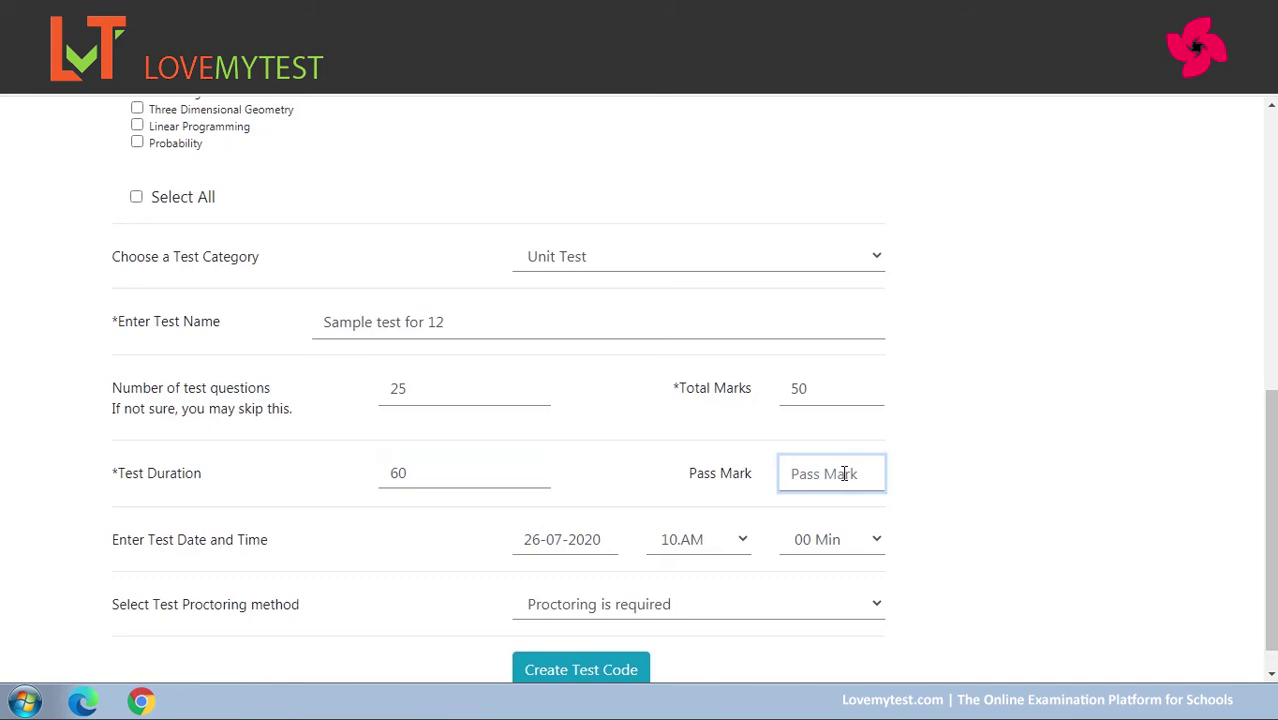
type("20")
Schedule the test for 26-07-2020 starting at 08.AM, 00 Min.
scroll(1244, 554, "down", 1)
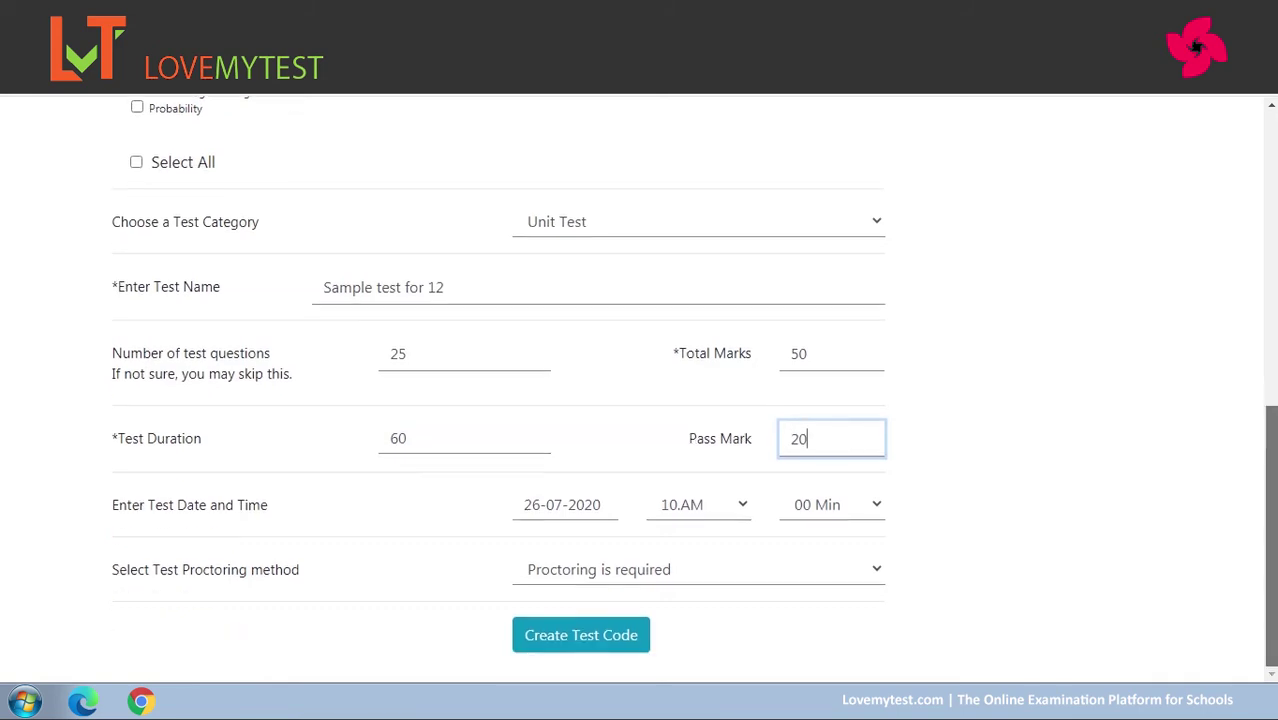
left_click(564, 503)
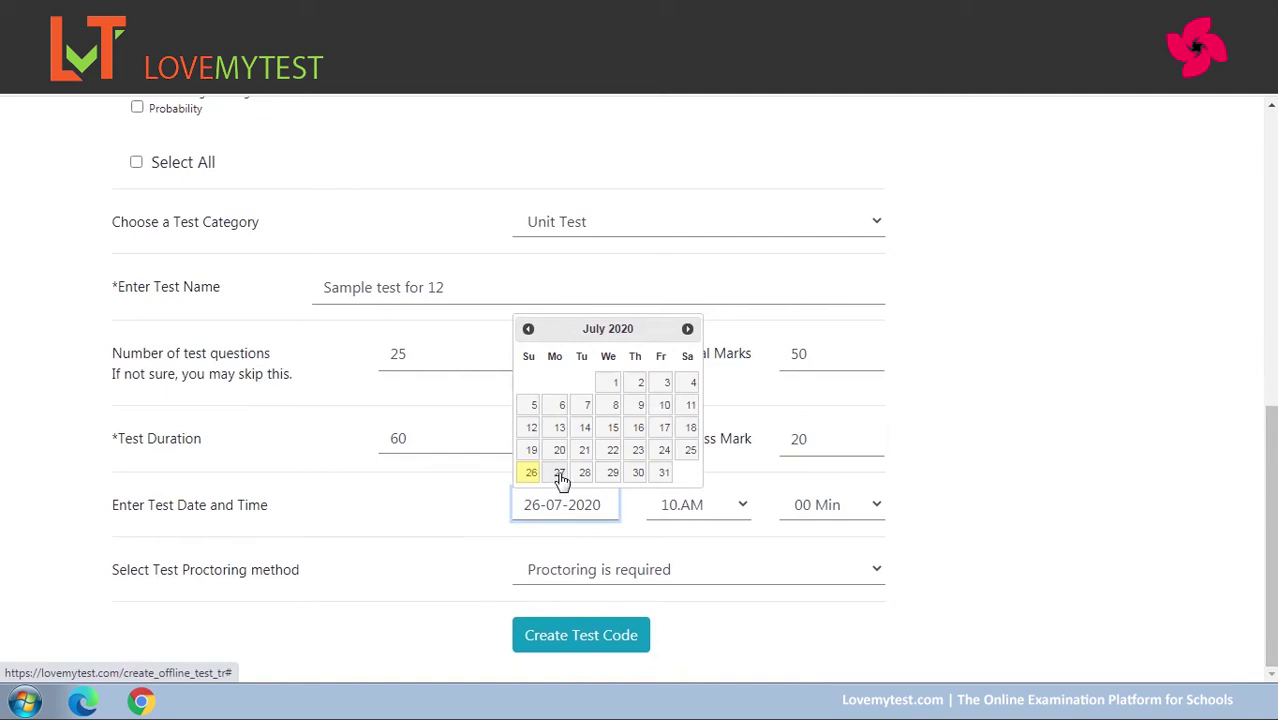
left_click(527, 478)
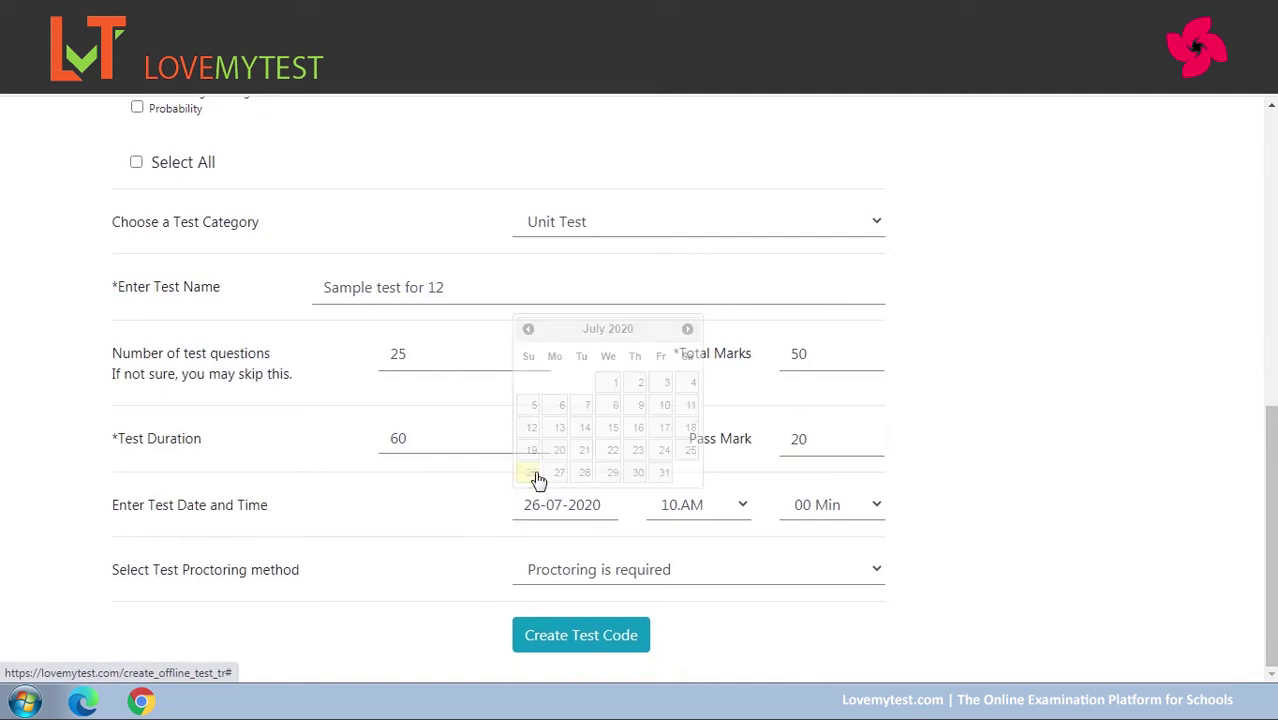
left_click(745, 507)
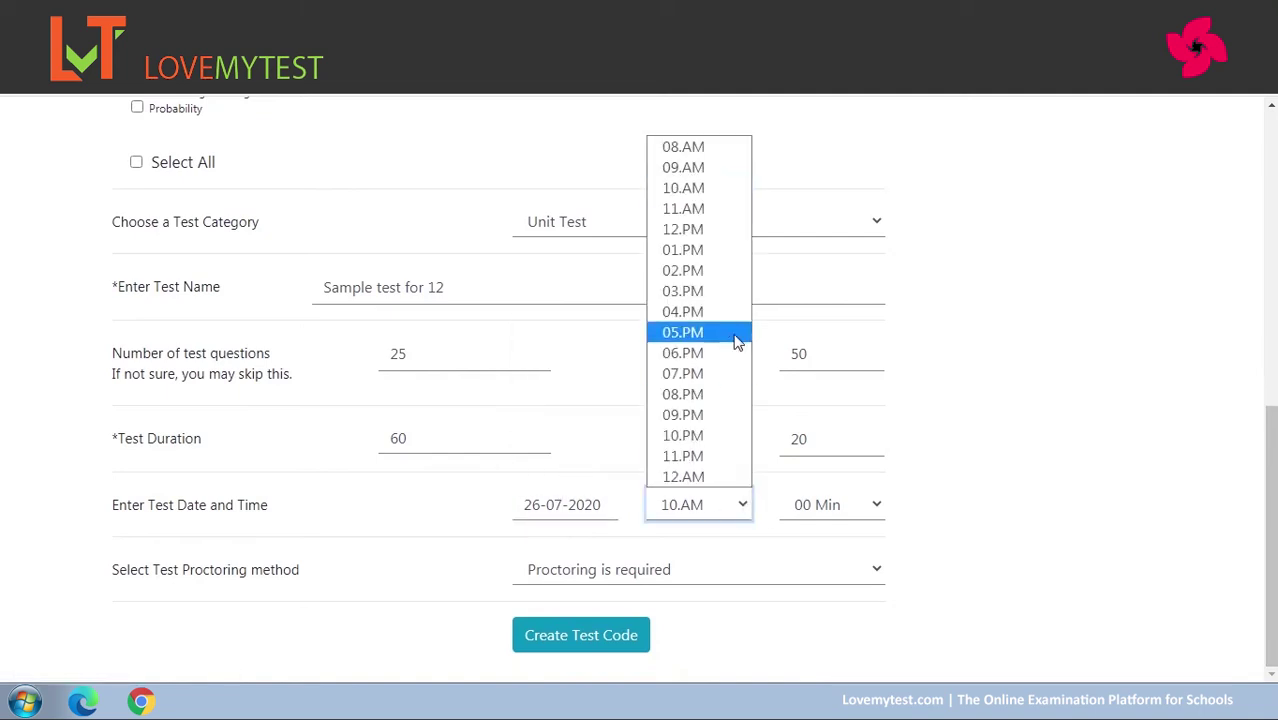
left_click(684, 148)
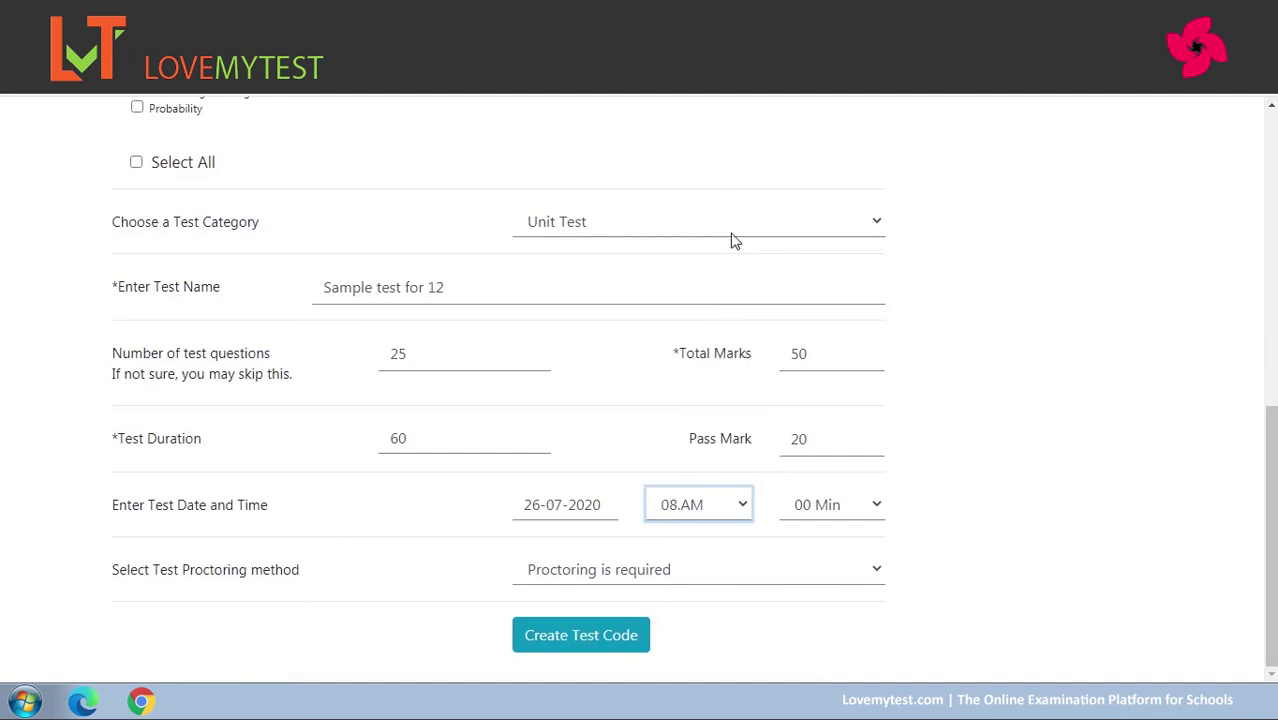
left_click(875, 507)
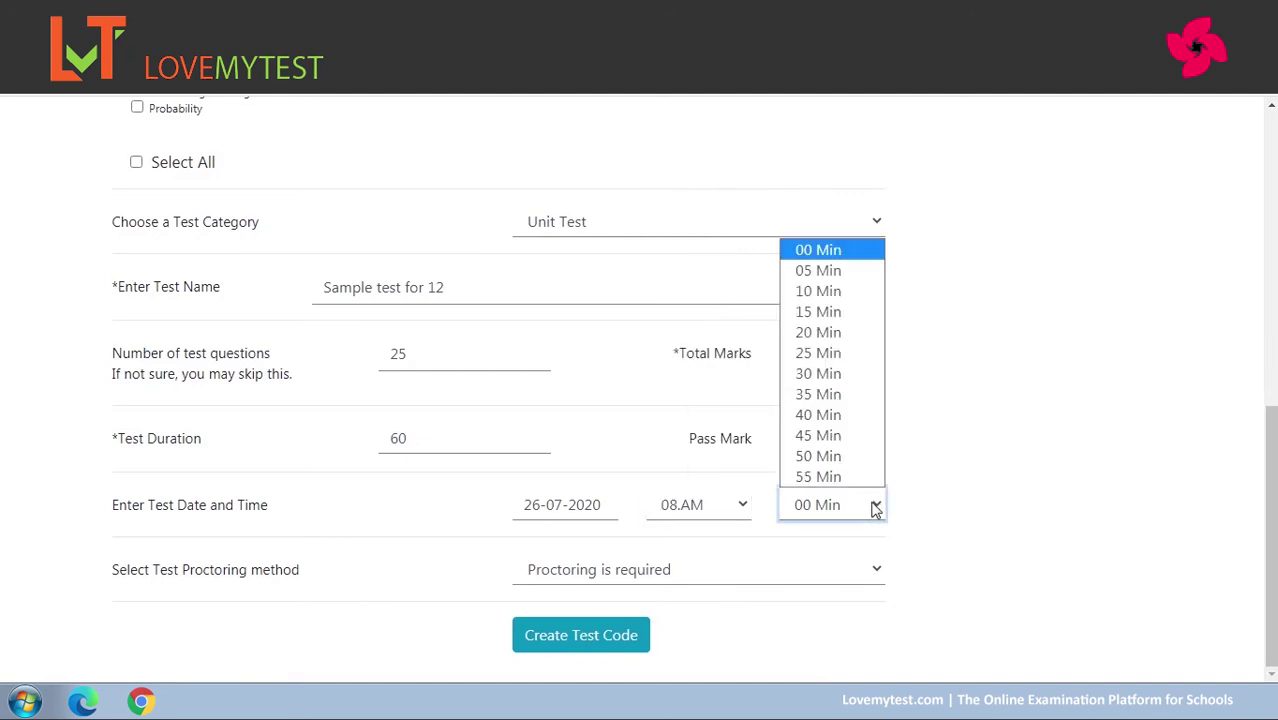
left_click(875, 507)
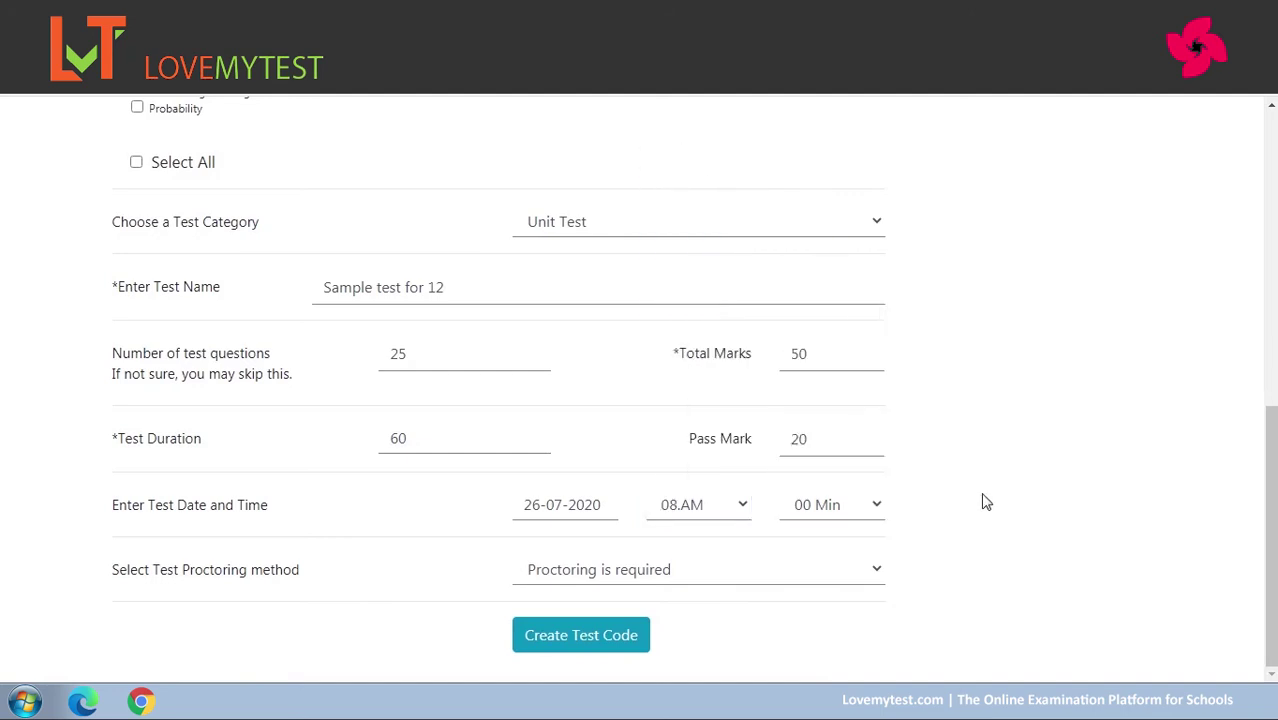
Keep 'Proctoring is required' and create the test code.
left_click(878, 572)
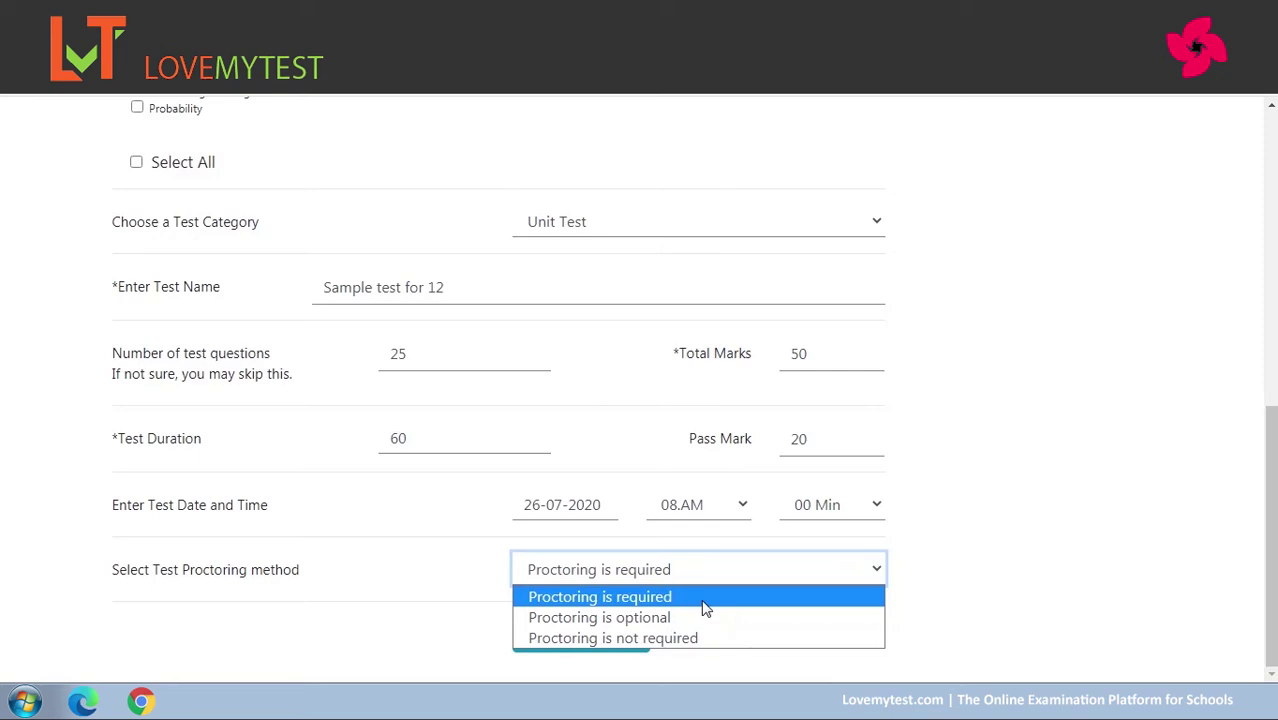
left_click(705, 597)
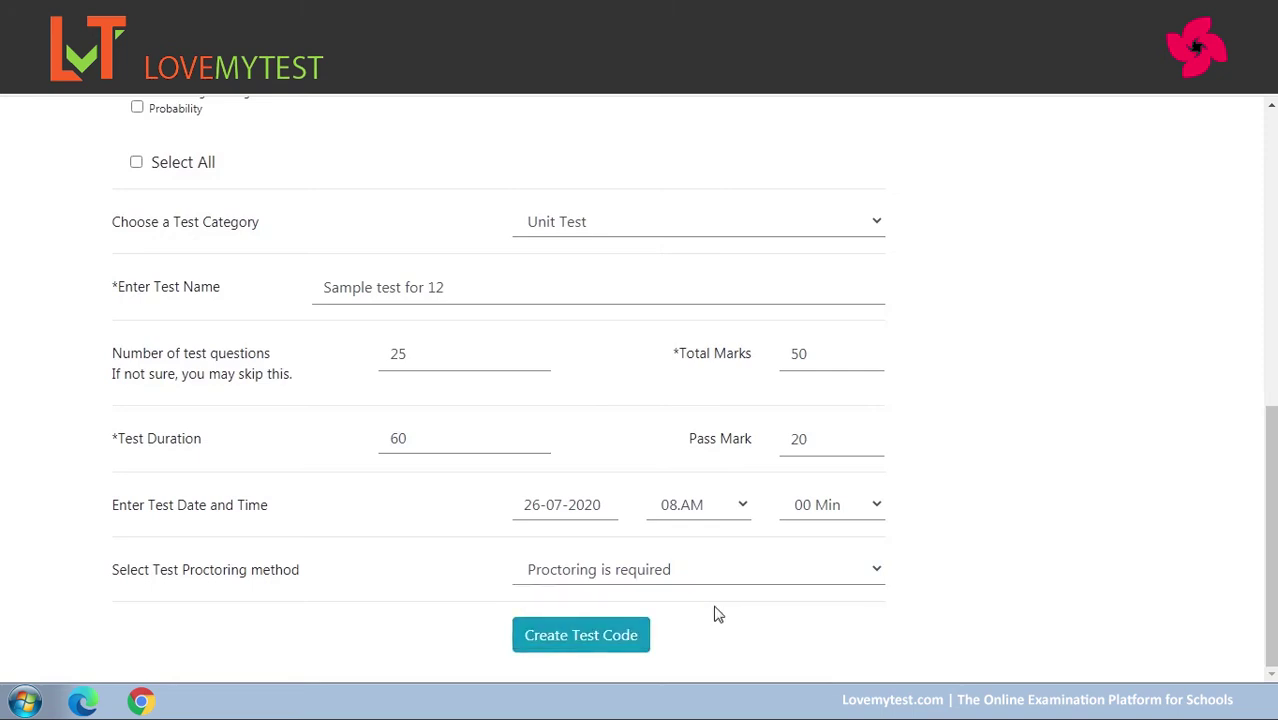
left_click(566, 637)
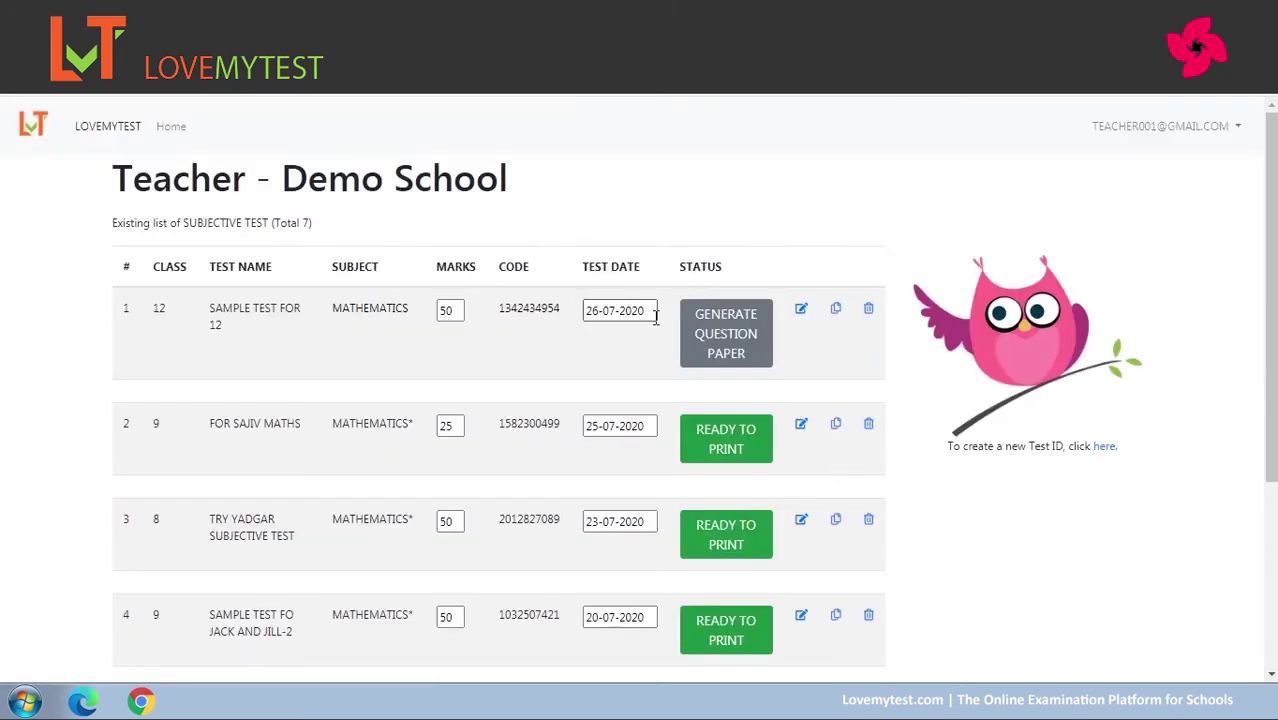
Scroll the dashboard's subjective test list to find Sample test for 12.
left_click_drag(1274, 279, 1268, 249)
Open the blueprint and enter 5 MCQ, 5 VSA and 5 SA questions, SA worth 2 marks each.
left_click(735, 340)
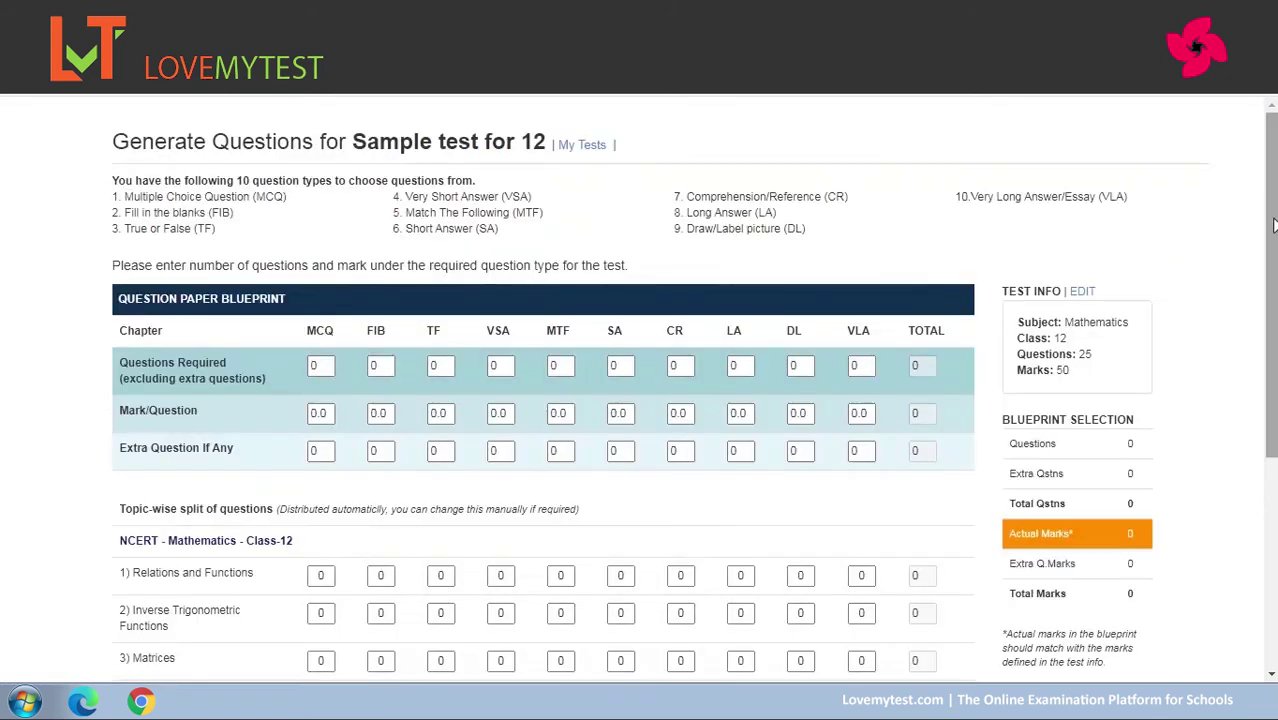
scroll(1274, 226, "down", 1)
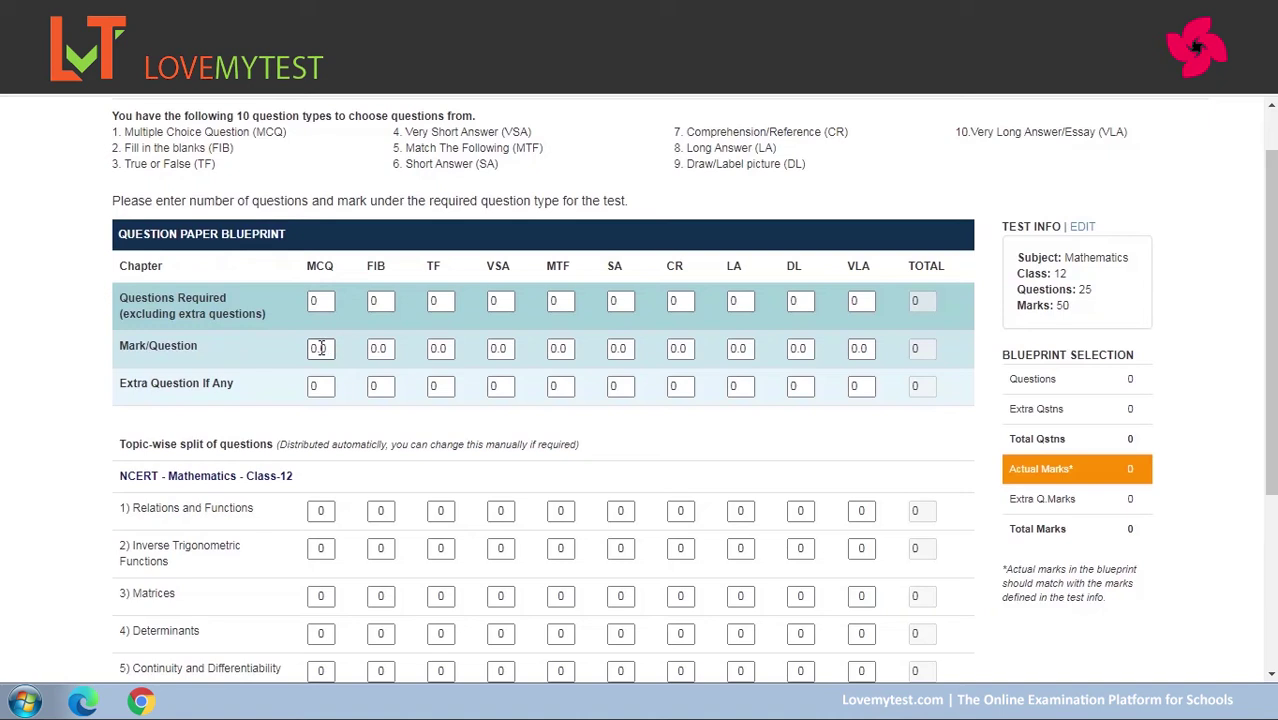
left_click(328, 300)
type("5")
left_click(497, 301)
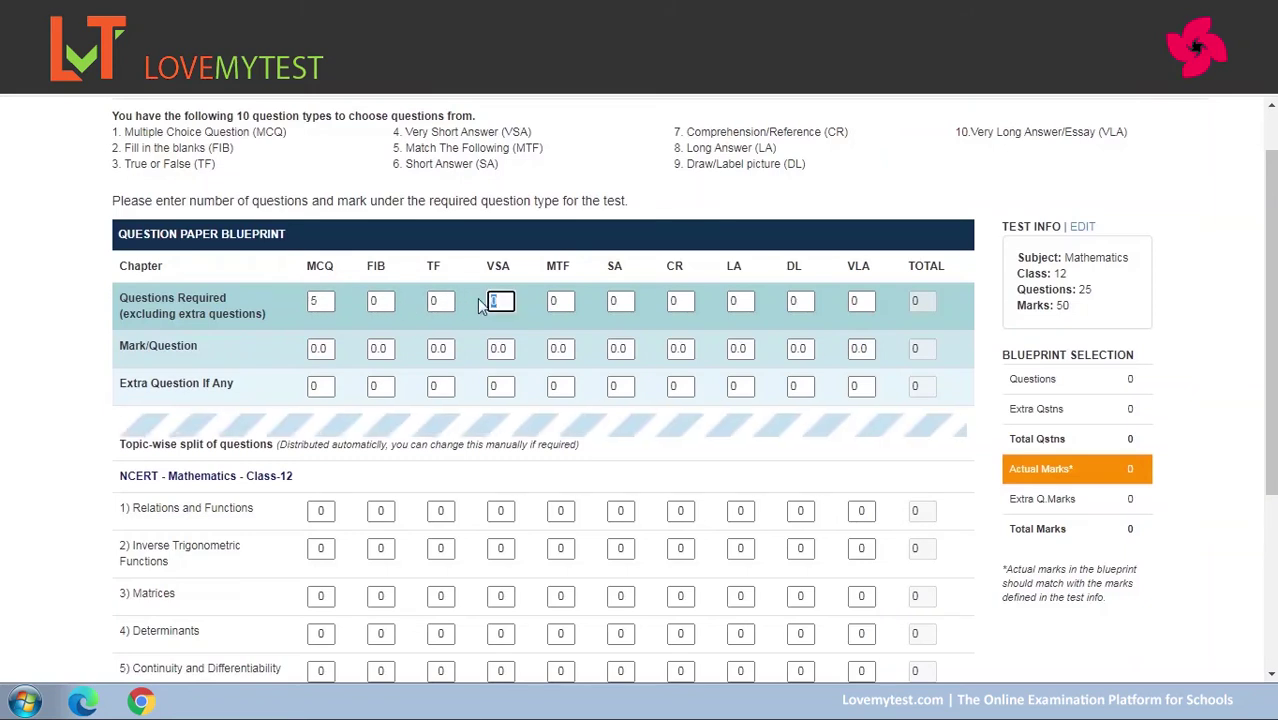
type("5")
key("Tab")
key("Tab")
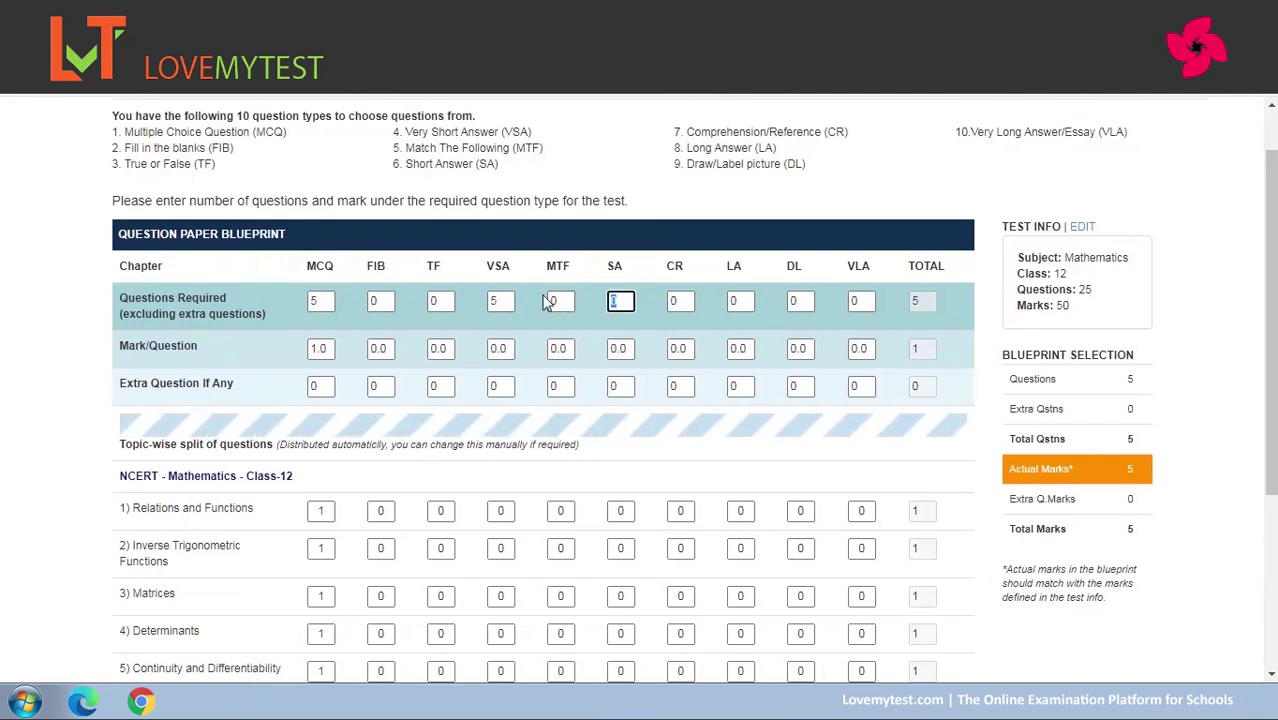
left_click(646, 311)
left_click_drag(624, 348, 606, 352)
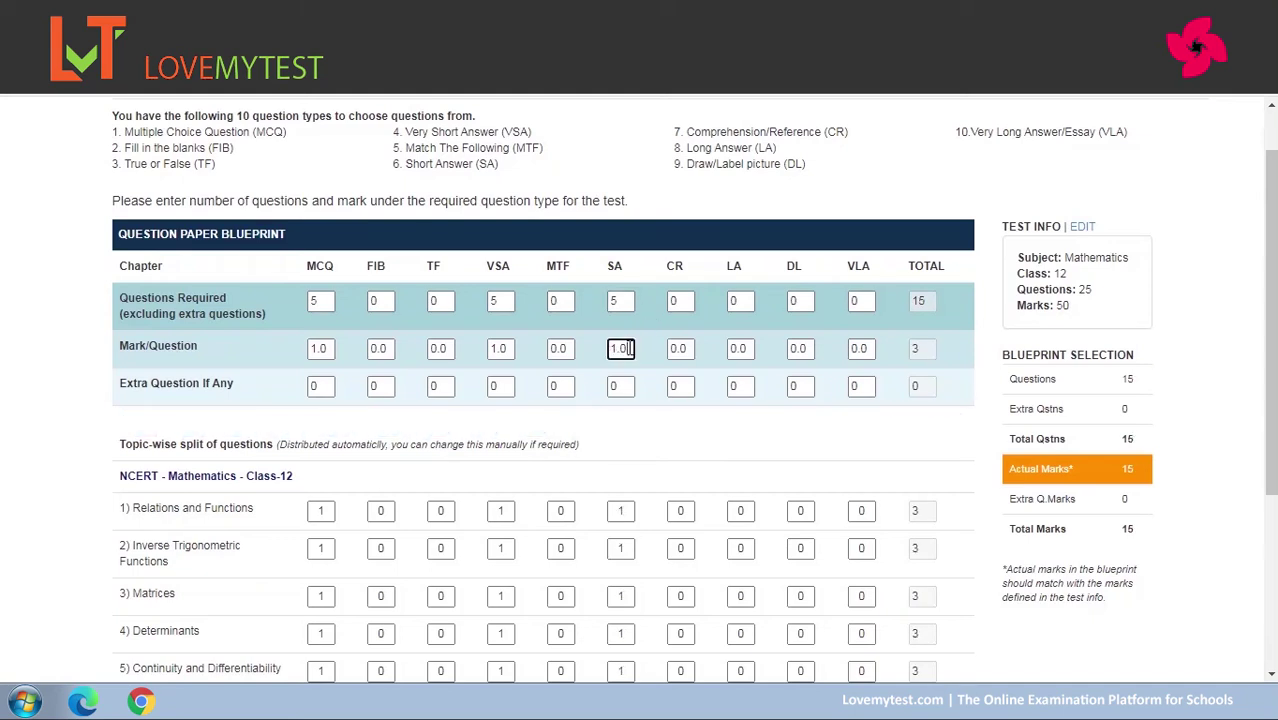
type("2")
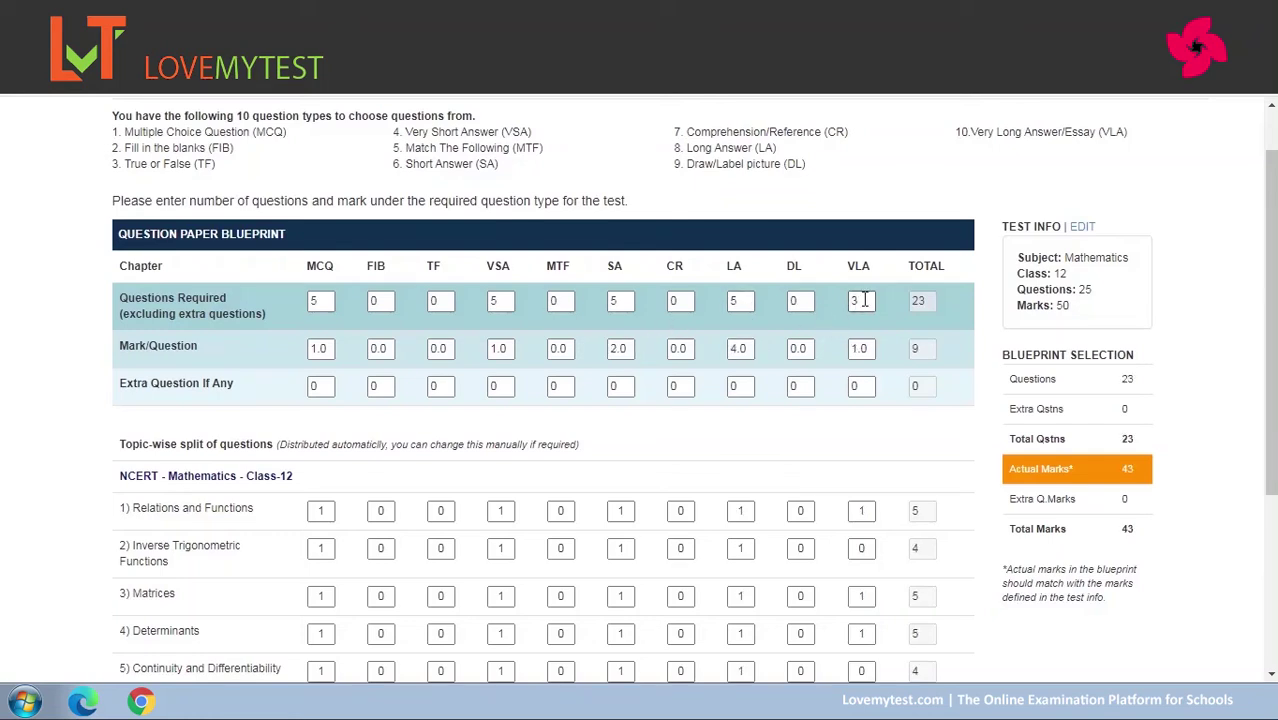
Set VLA to 5 marks per question and reduce LA and VSA counts to 4.
left_click(859, 348)
type("5")
double_click(741, 300)
type("4")
left_click(752, 452)
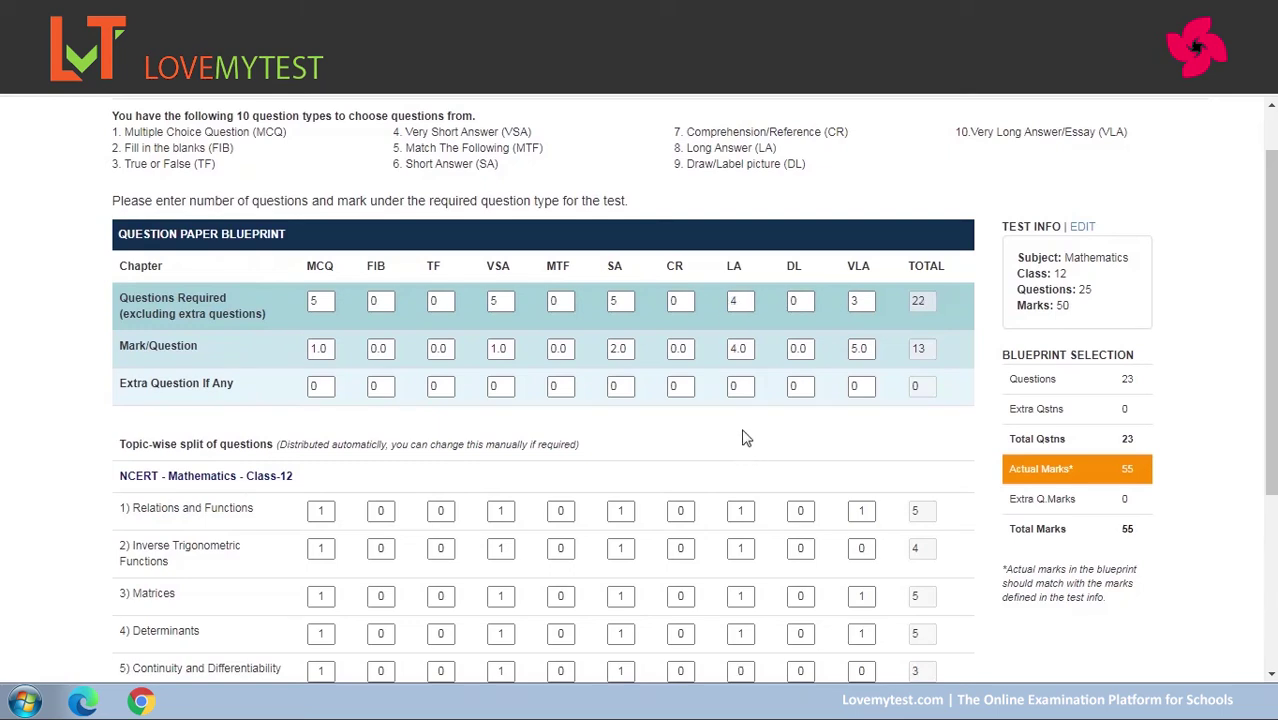
double_click(506, 300)
type("4")
left_click(680, 445)
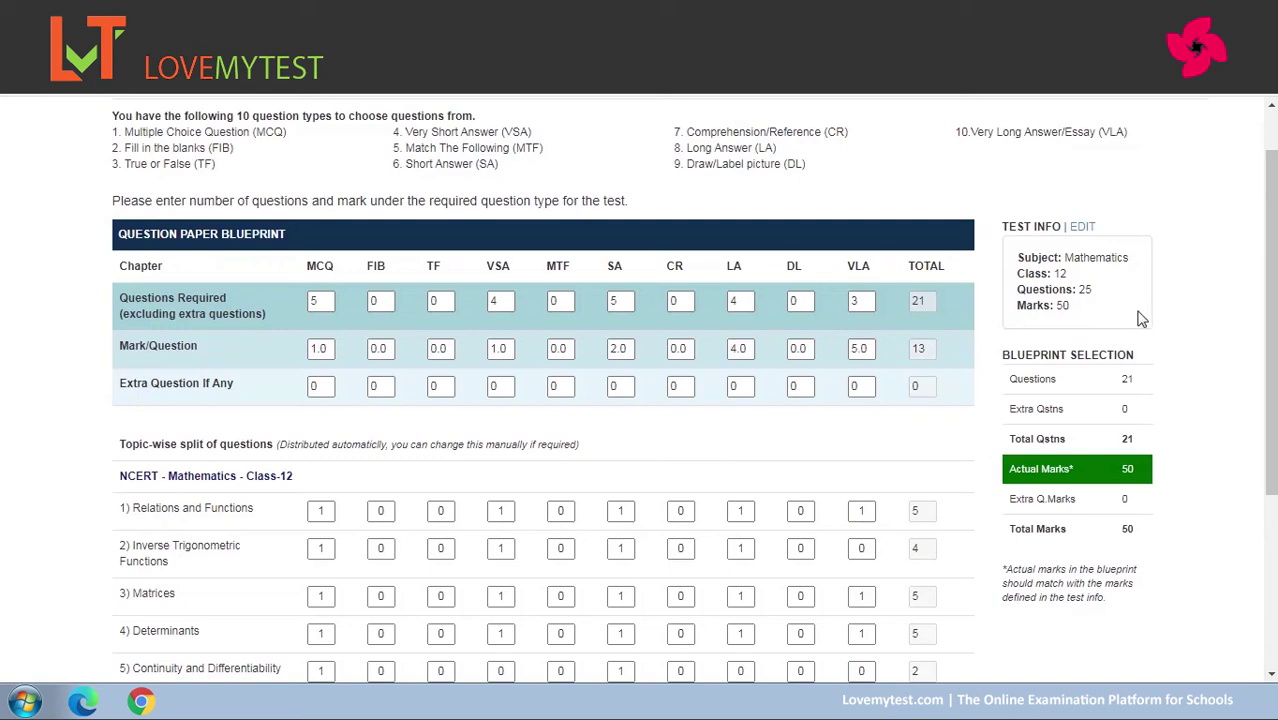
Shift one SA question: Relations and Functions to 0, Determinants to 2.
scroll(668, 411, "down", 2)
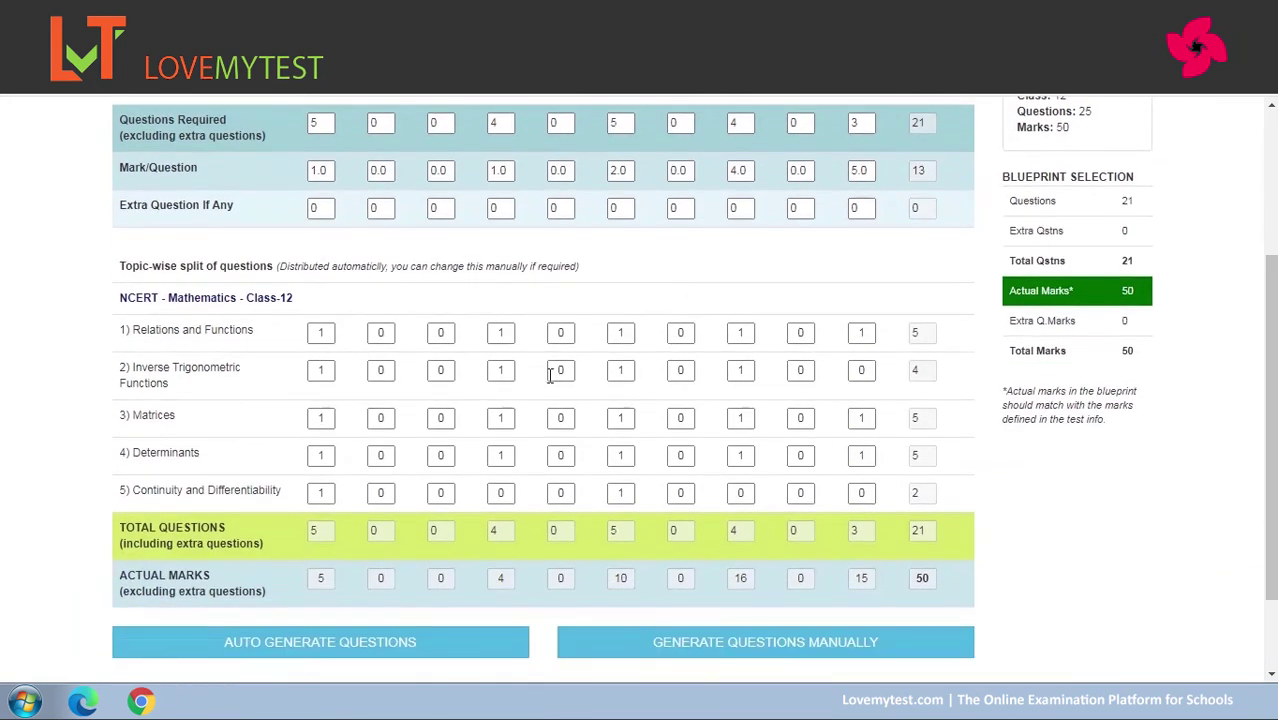
left_click_drag(1271, 300, 1271, 261)
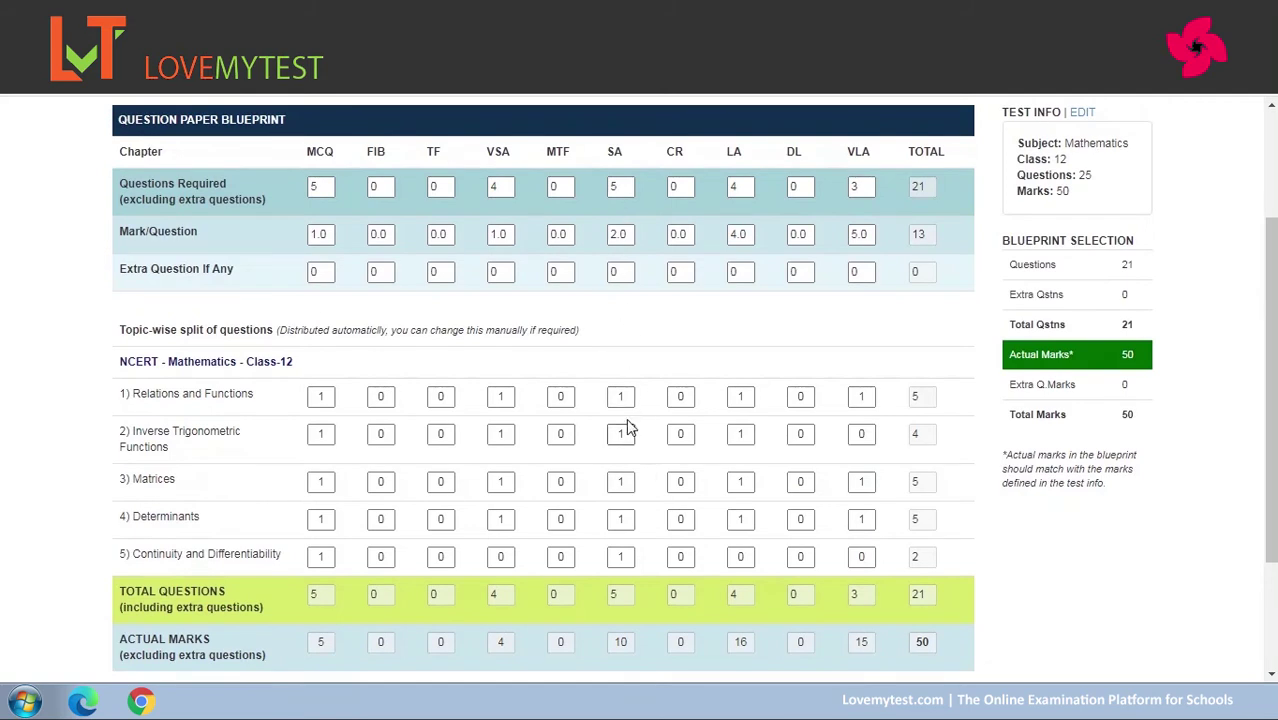
left_click_drag(631, 397, 594, 403)
type("0")
left_click(633, 366)
left_click(620, 519)
key("BackSpace")
type("2")
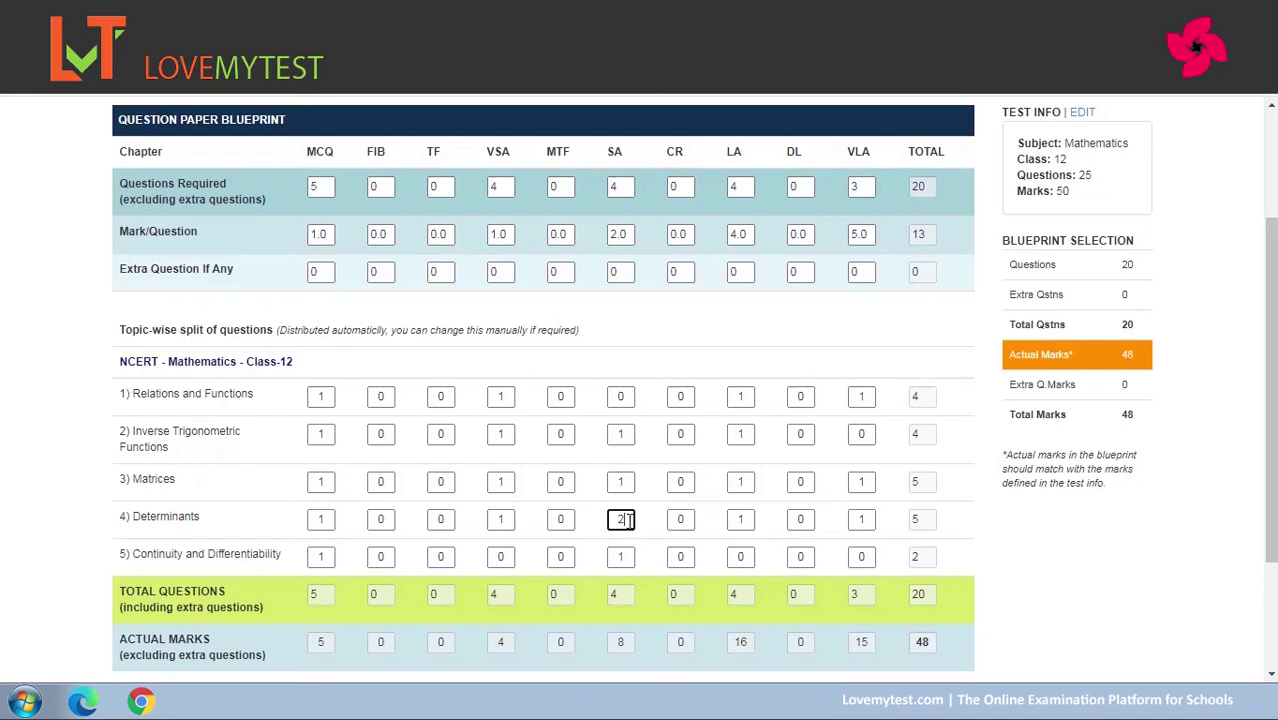
left_click(655, 505)
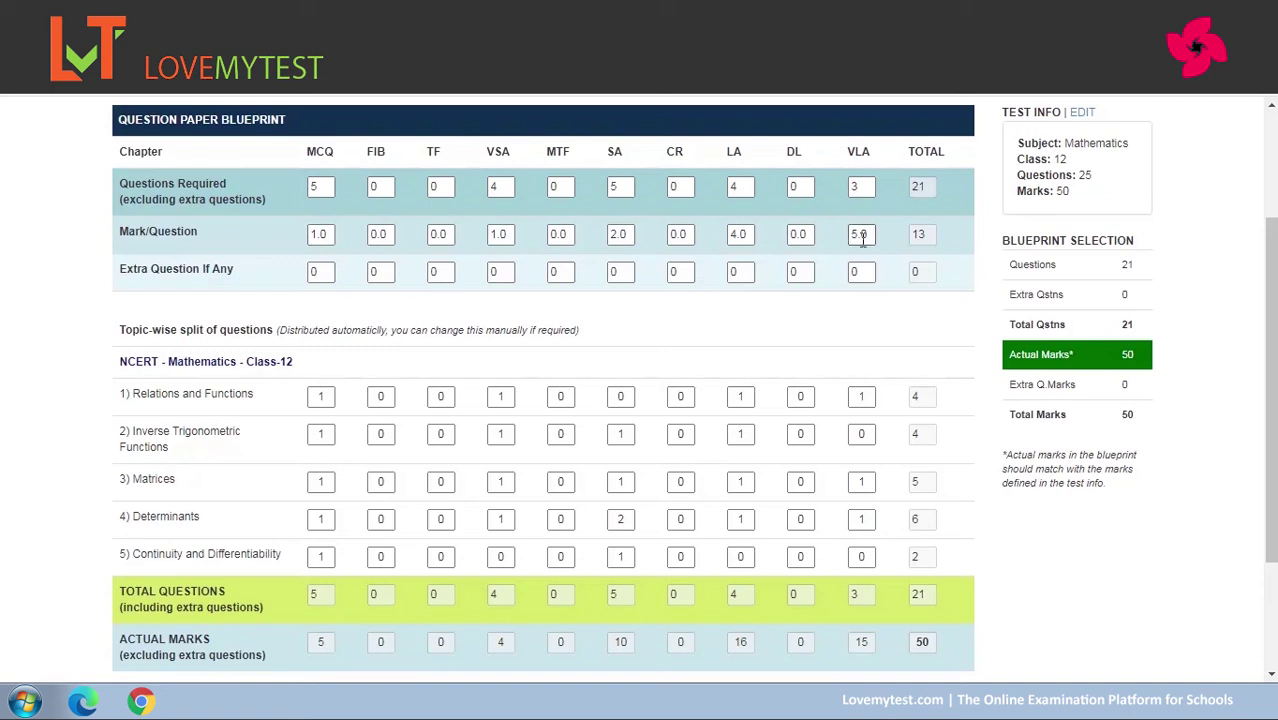
left_click(864, 272)
Add 1 extra VLA question and auto-generate the question paper.
type("1")
left_click(838, 327)
left_click_drag(1272, 288, 797, 505)
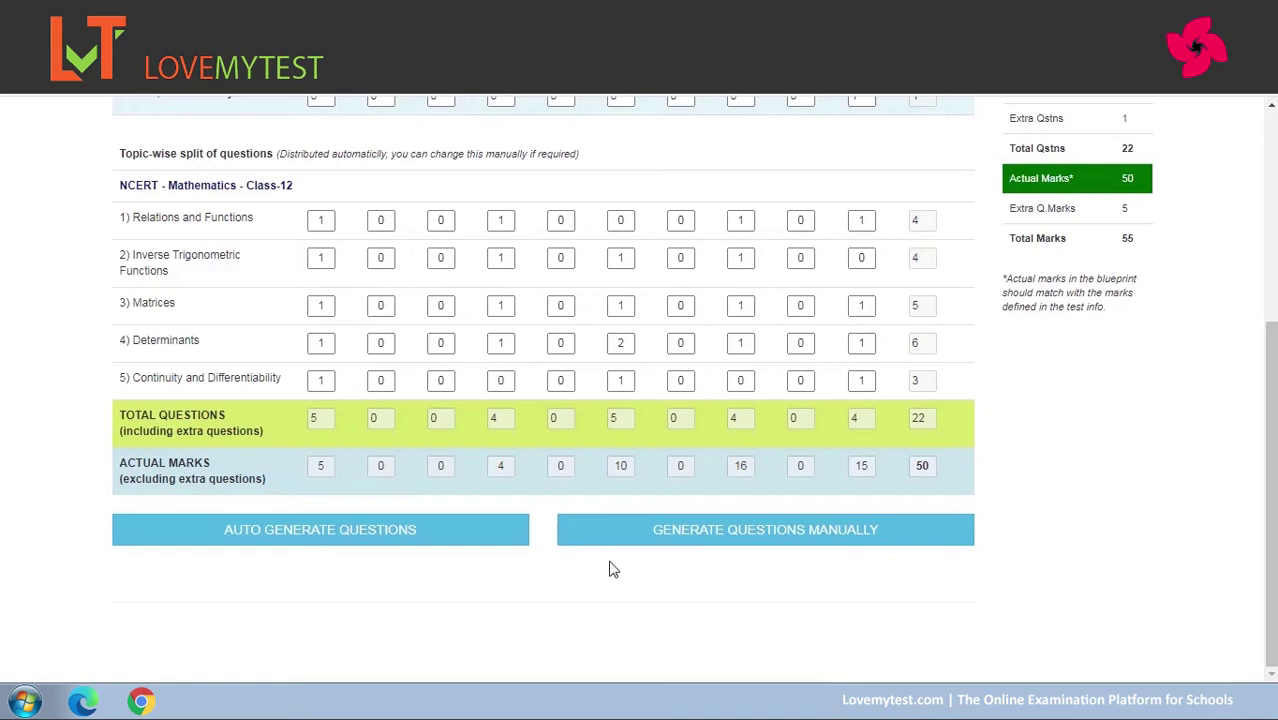
left_click(312, 534)
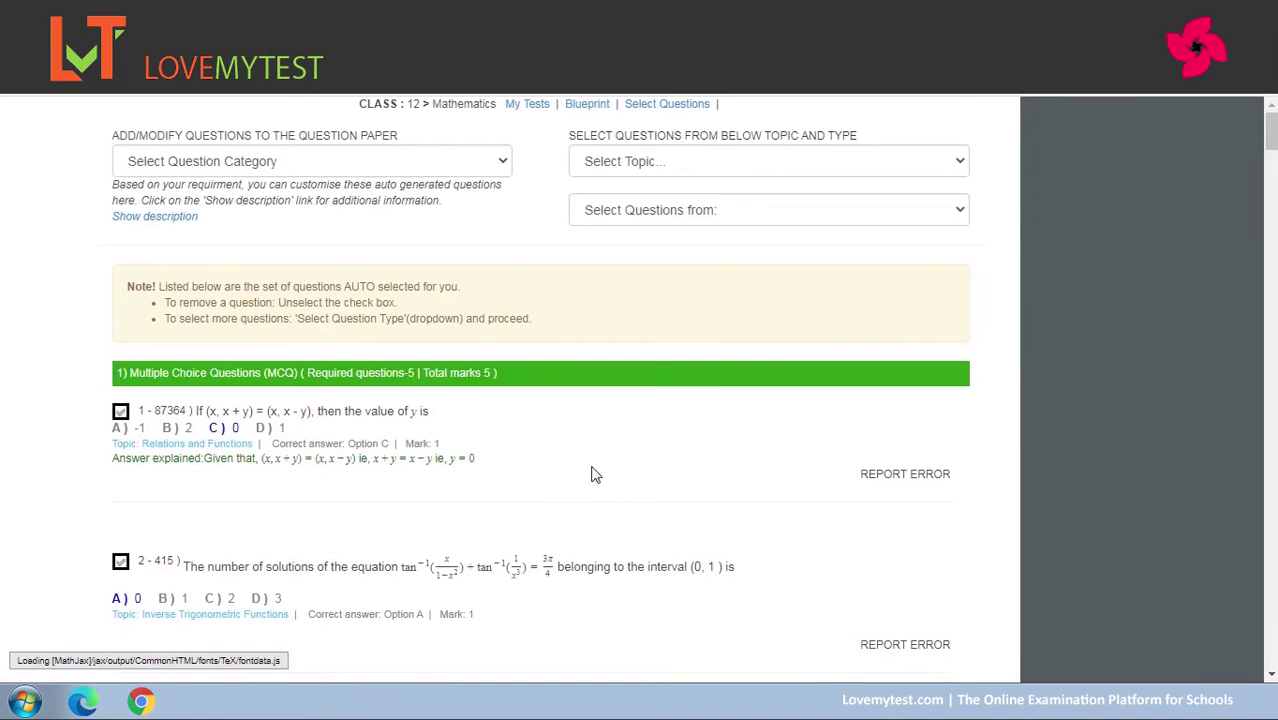
Scroll the generated paper and summary to confirm all 22 questions, 55 marks, are selected.
left_click_drag(1272, 130, 1271, 640)
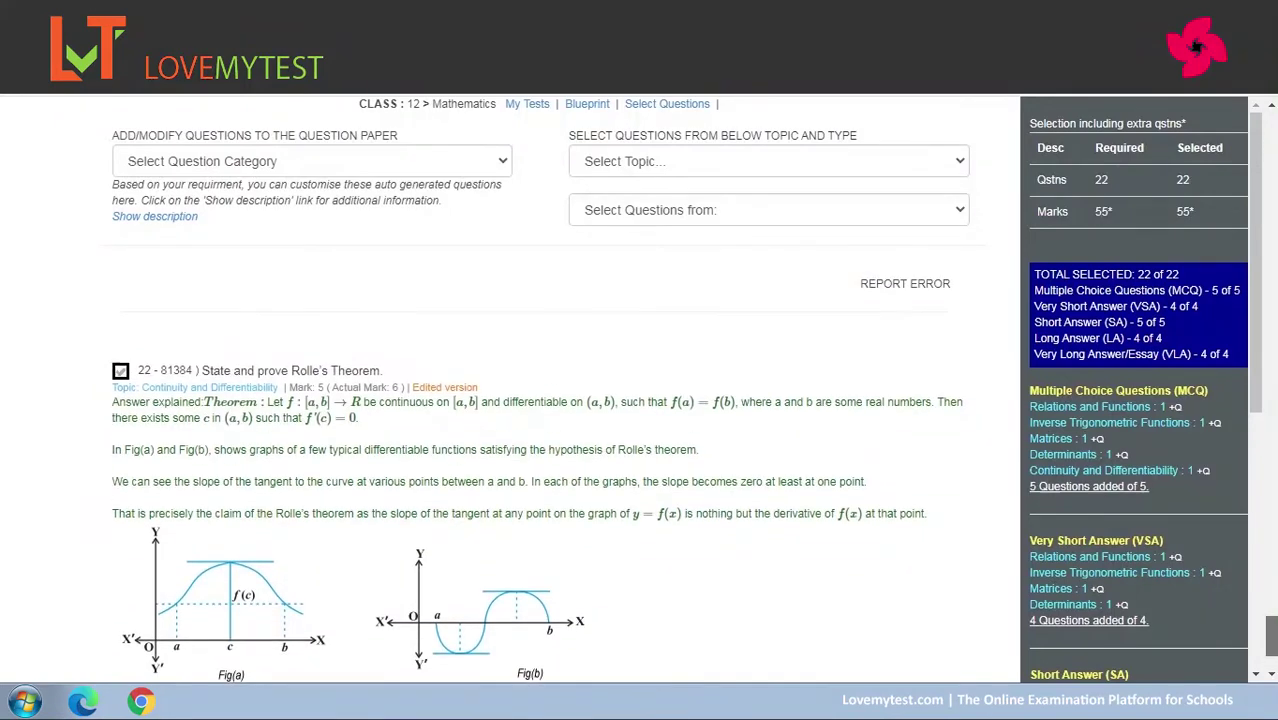
left_click_drag(1271, 630, 1271, 645)
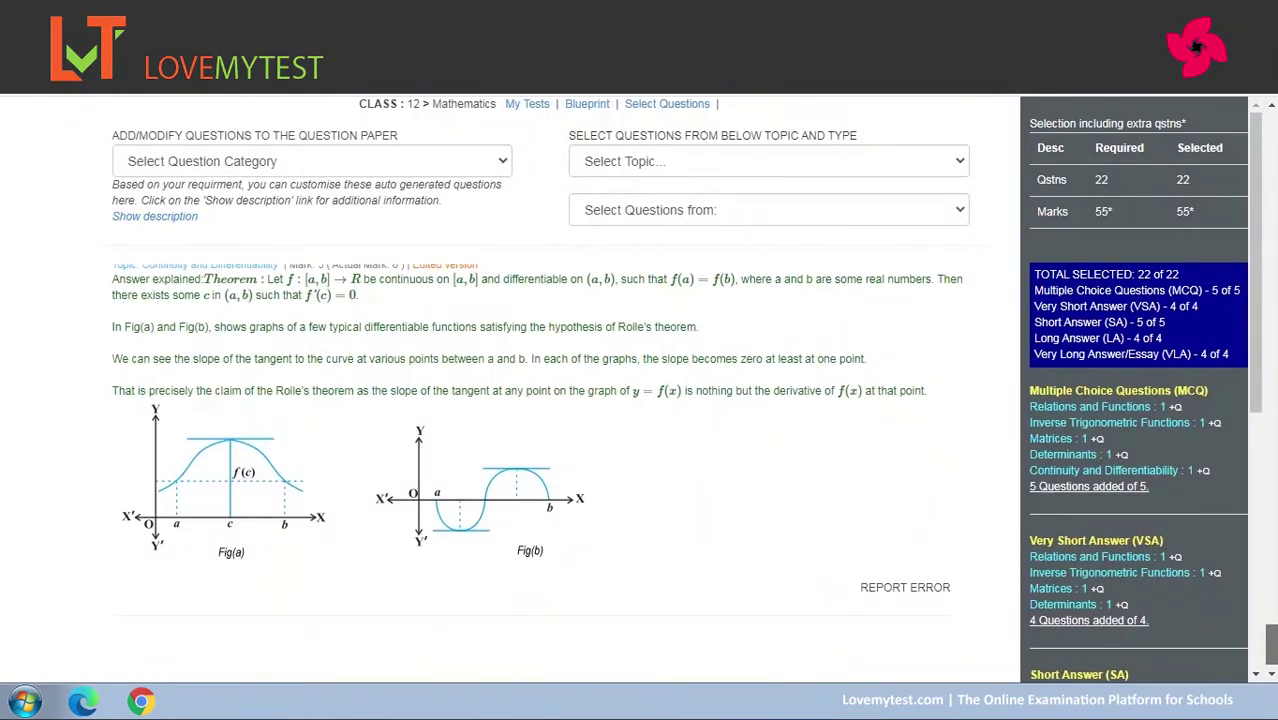
mouse_move(1258, 356)
left_mouse_down()
mouse_move(1262, 474)
mouse_move(1262, 354)
left_mouse_up()
left_click_drag(1097, 215, 1250, 228)
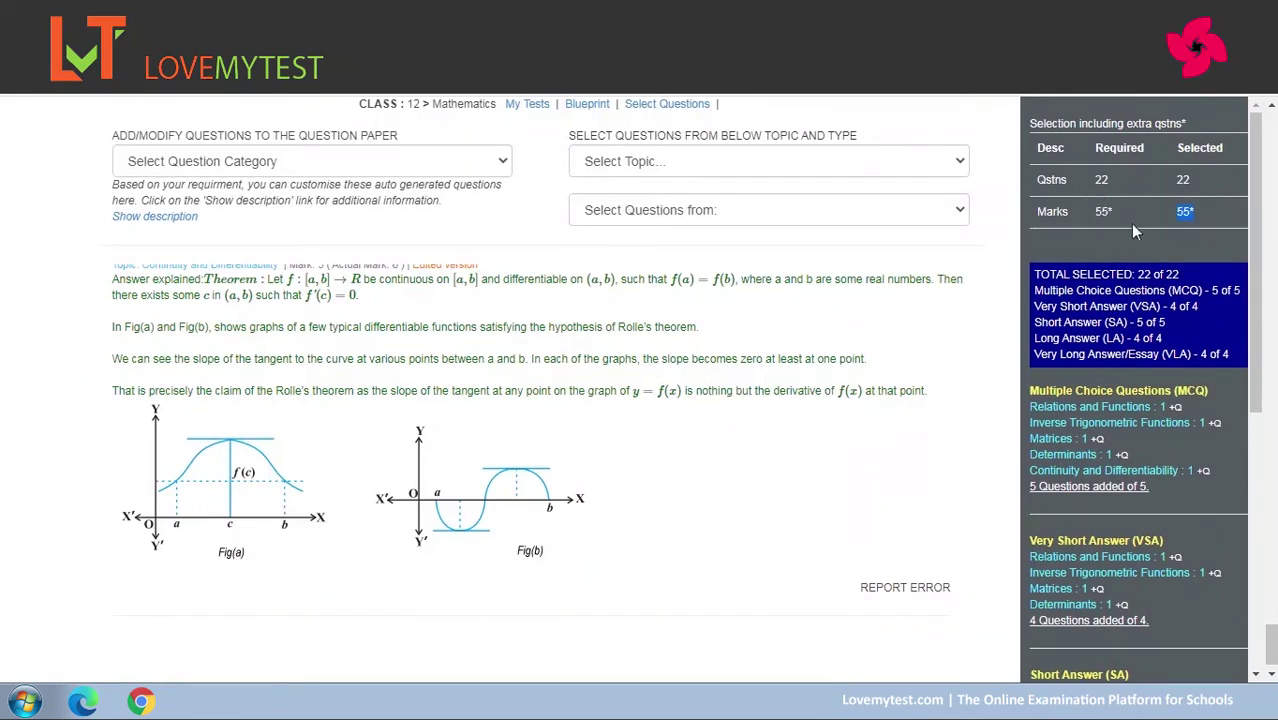
left_click_drag(1255, 228, 1259, 300)
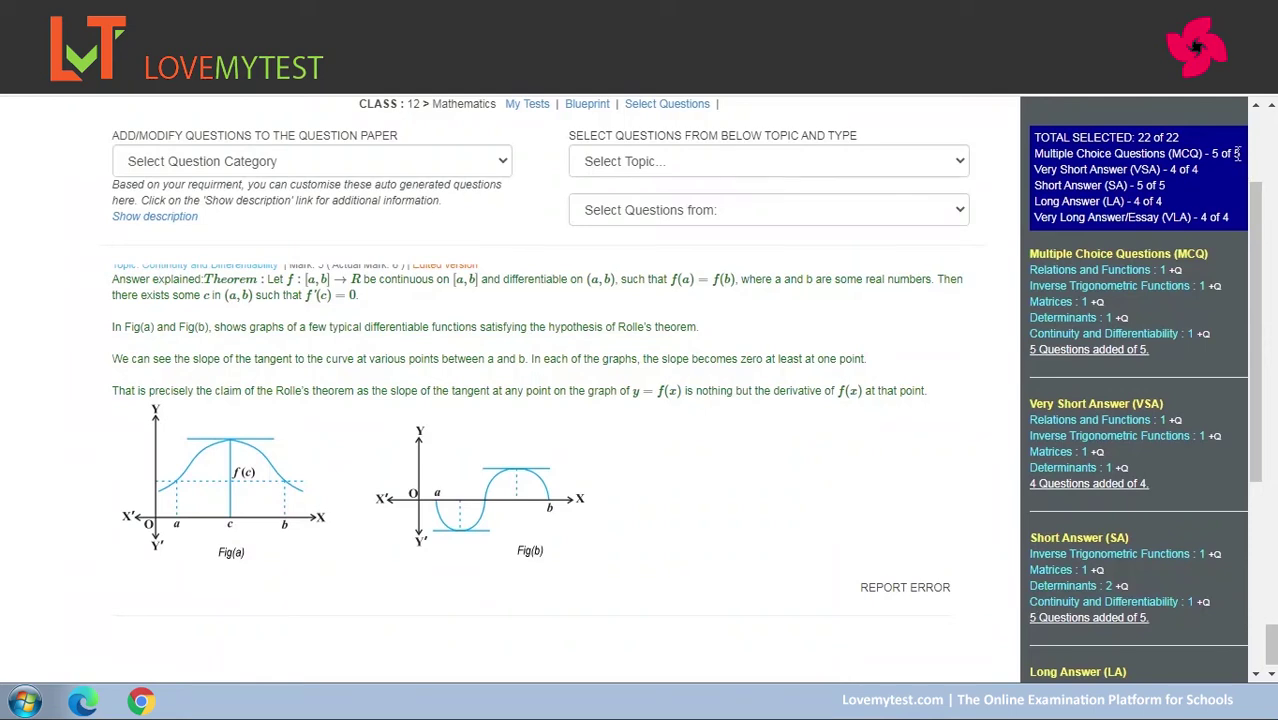
left_click_drag(1259, 260, 1255, 320)
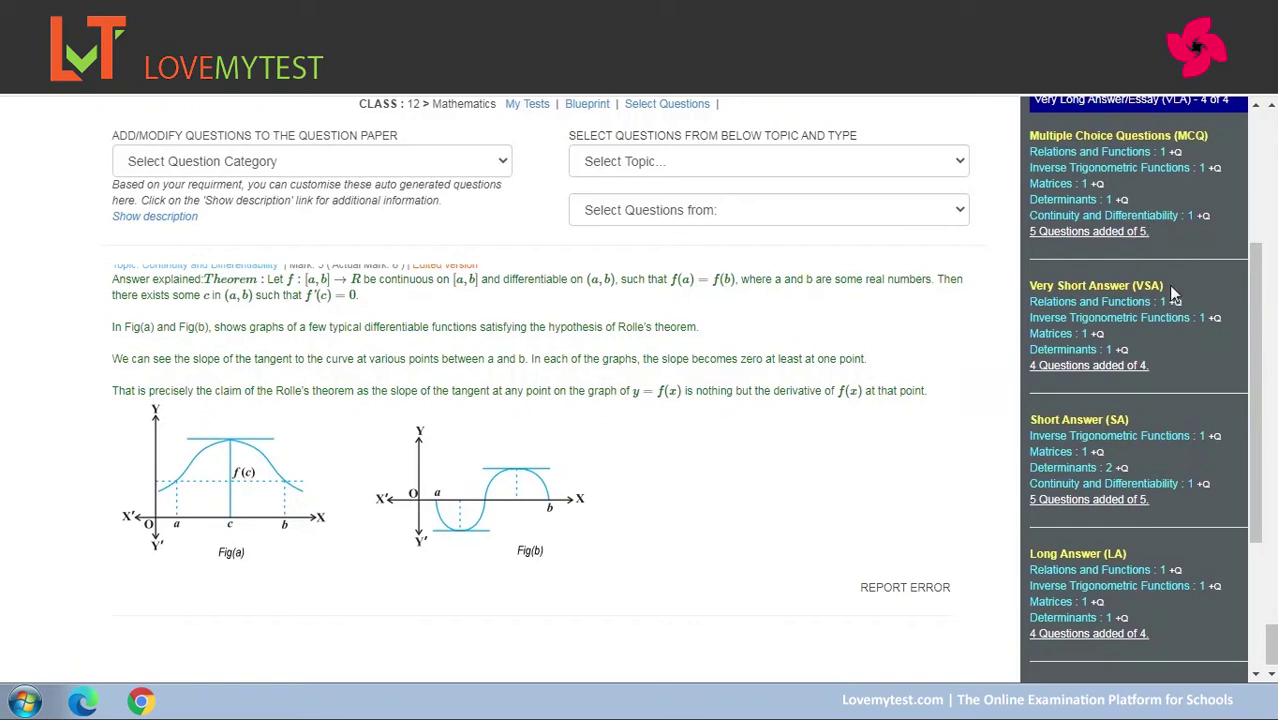
left_click_drag(1255, 340, 1257, 498)
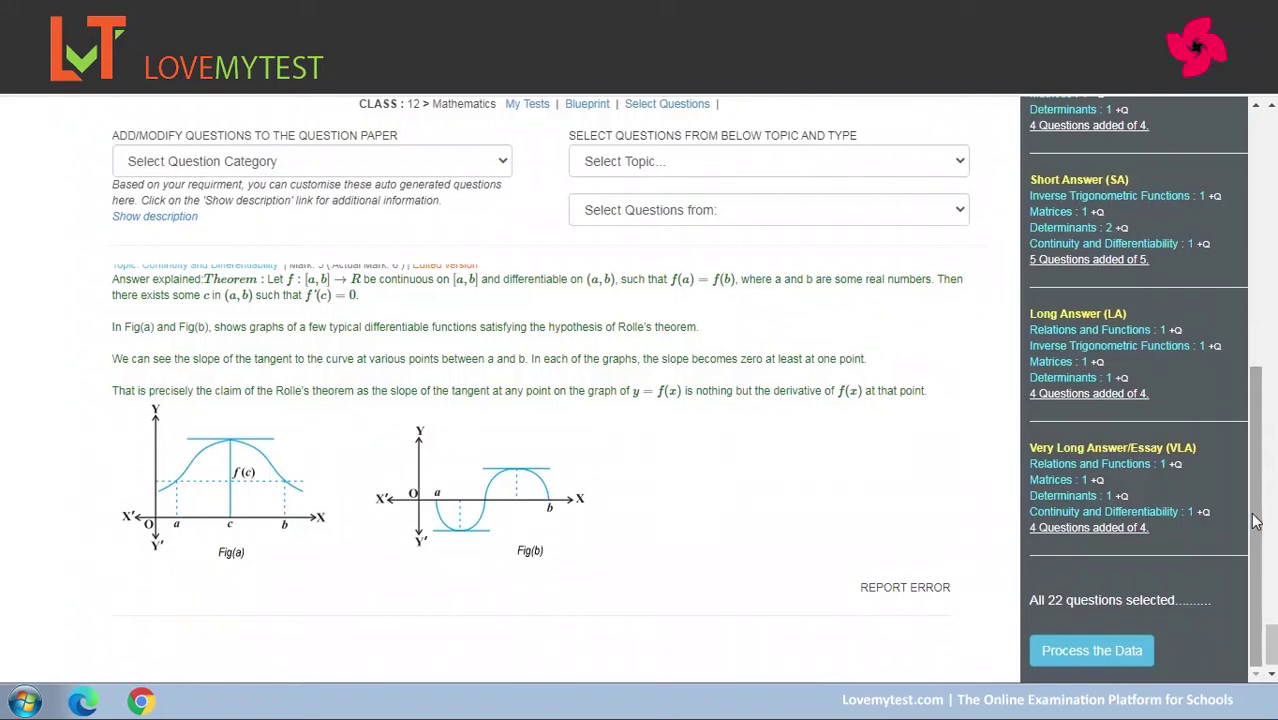
Filter the question list to Short Answer (SA) category and SA questions, then scroll through them.
left_click(475, 162)
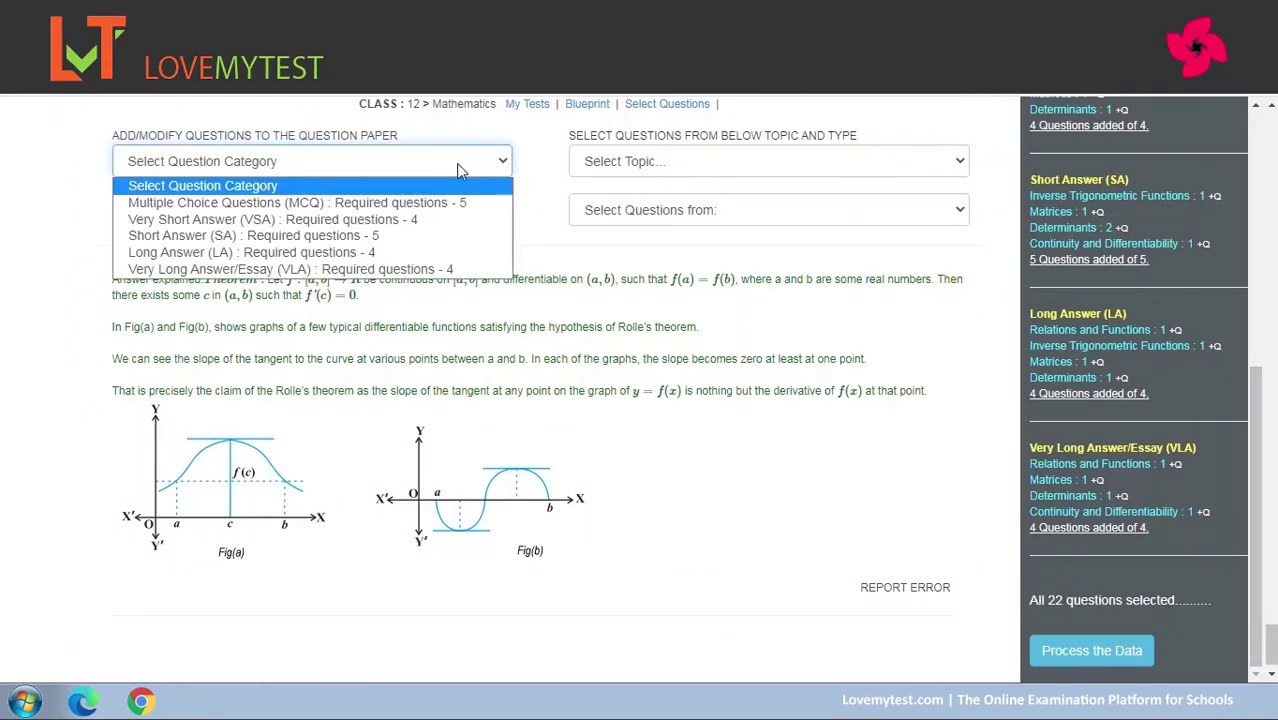
left_click(326, 237)
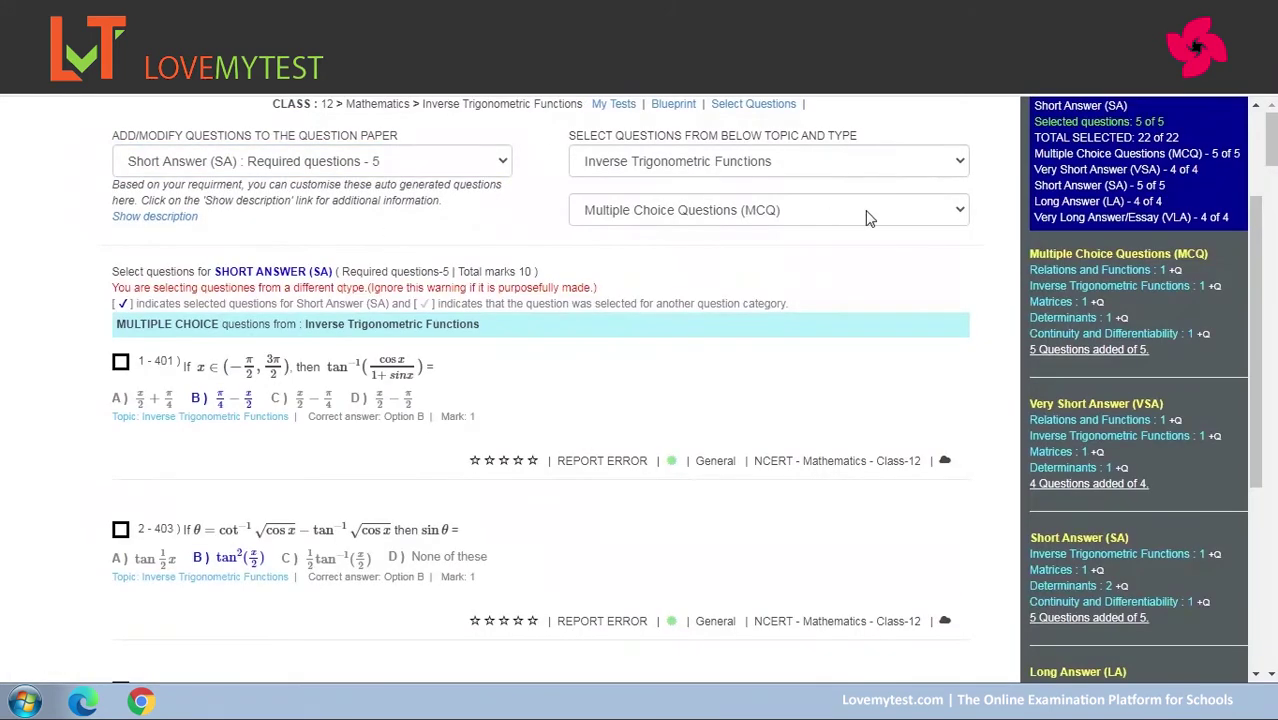
left_click(864, 216)
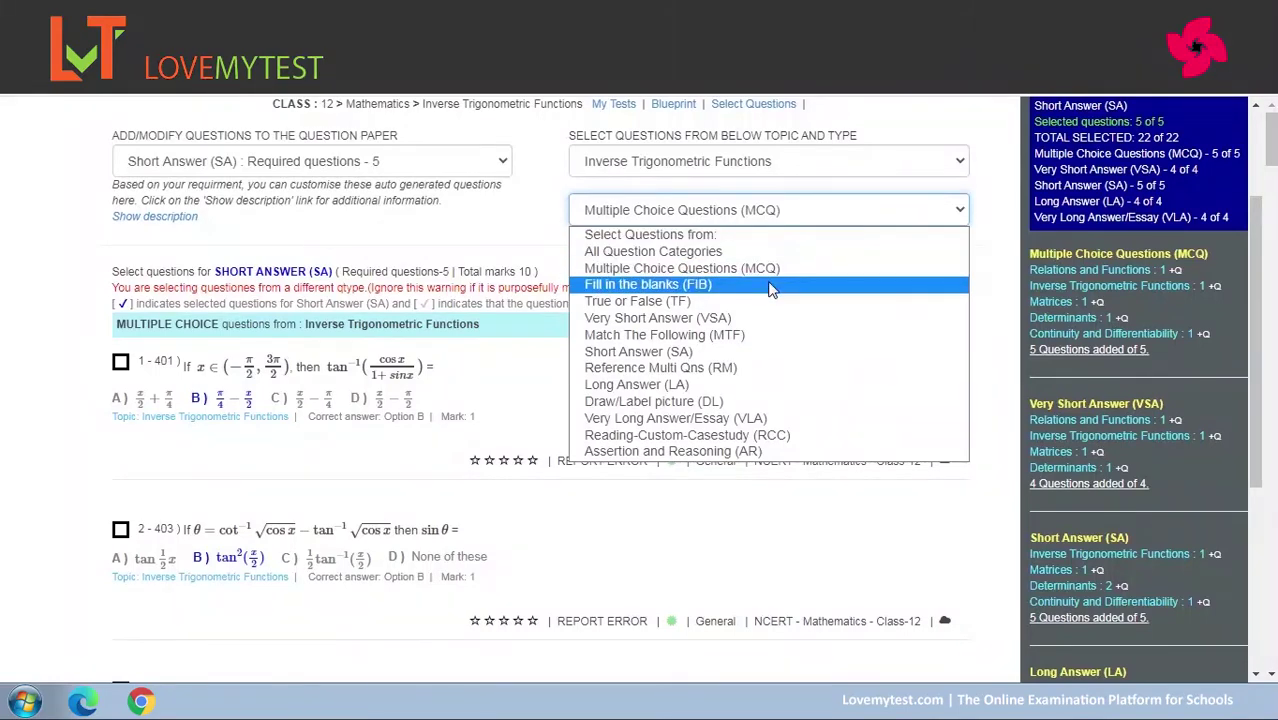
left_click(752, 352)
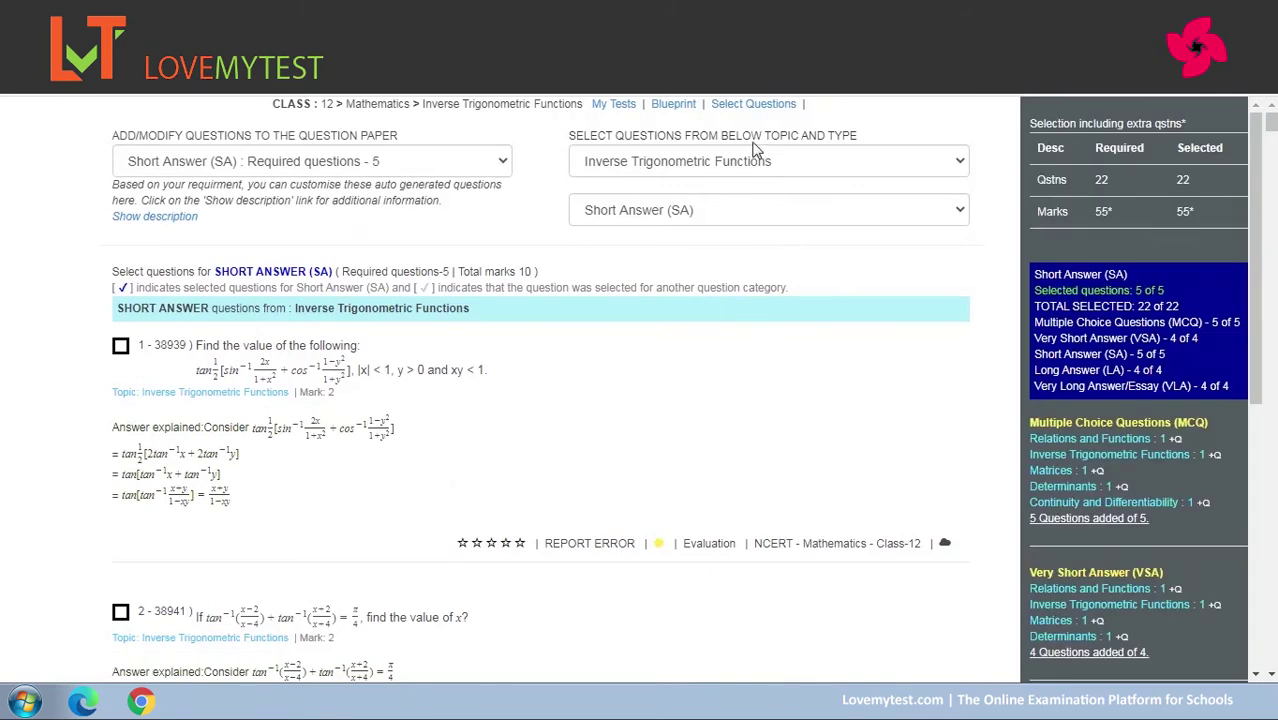
scroll(1270, 140, "down", 5)
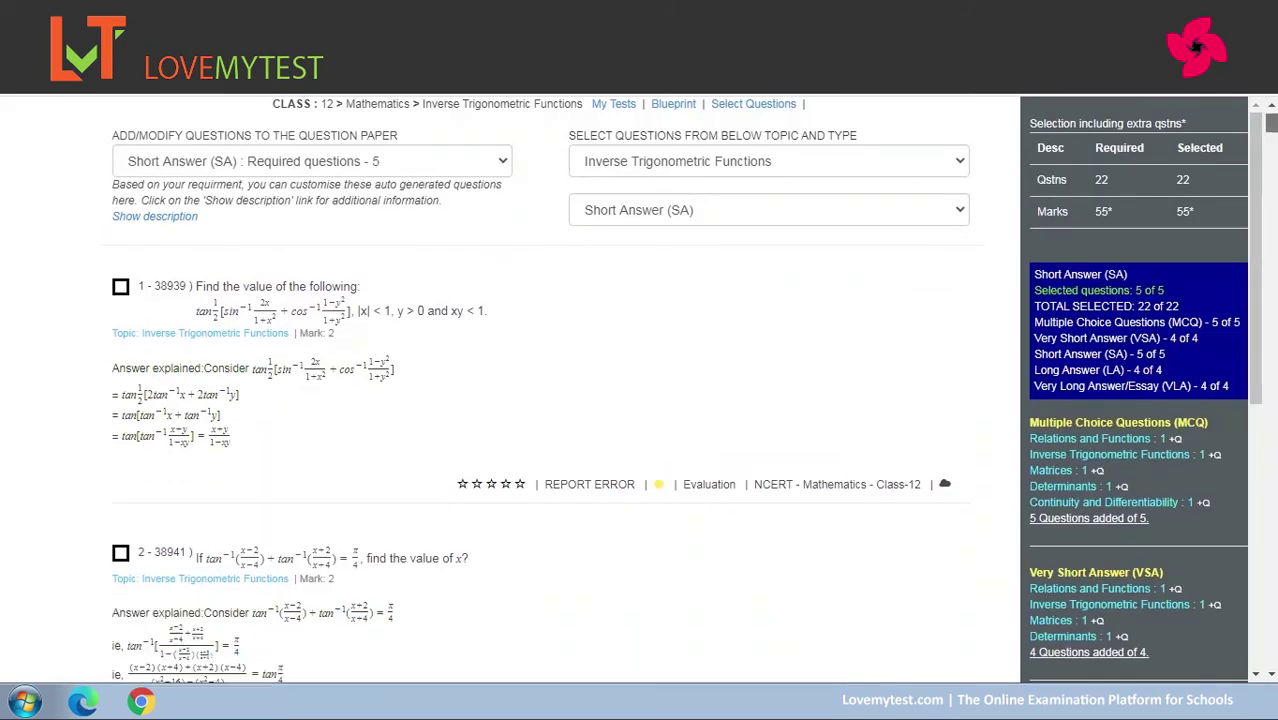
left_click_drag(1270, 140, 1245, 564)
mouse_move(1247, 571)
left_mouse_down()
mouse_move(1258, 655)
mouse_move(1260, 551)
left_mouse_up()
left_click(120, 410)
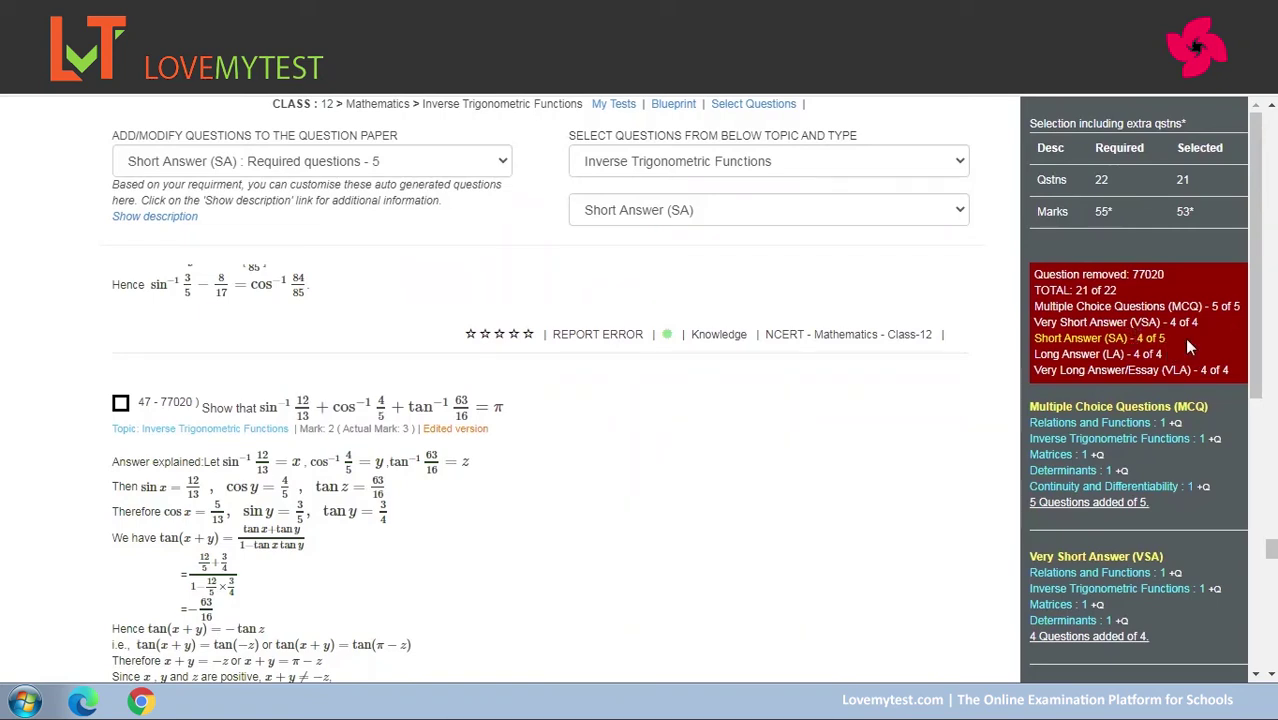
left_click_drag(1257, 359, 1257, 472)
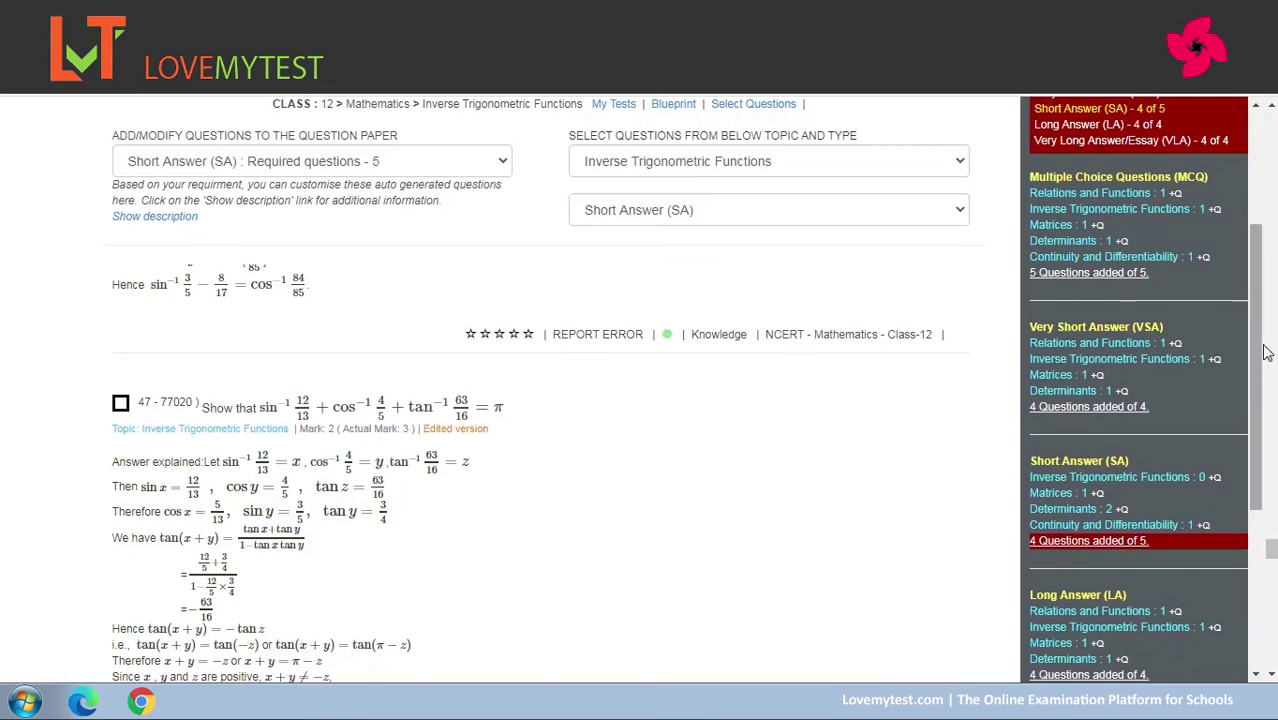
left_click_drag(1270, 548, 1272, 598)
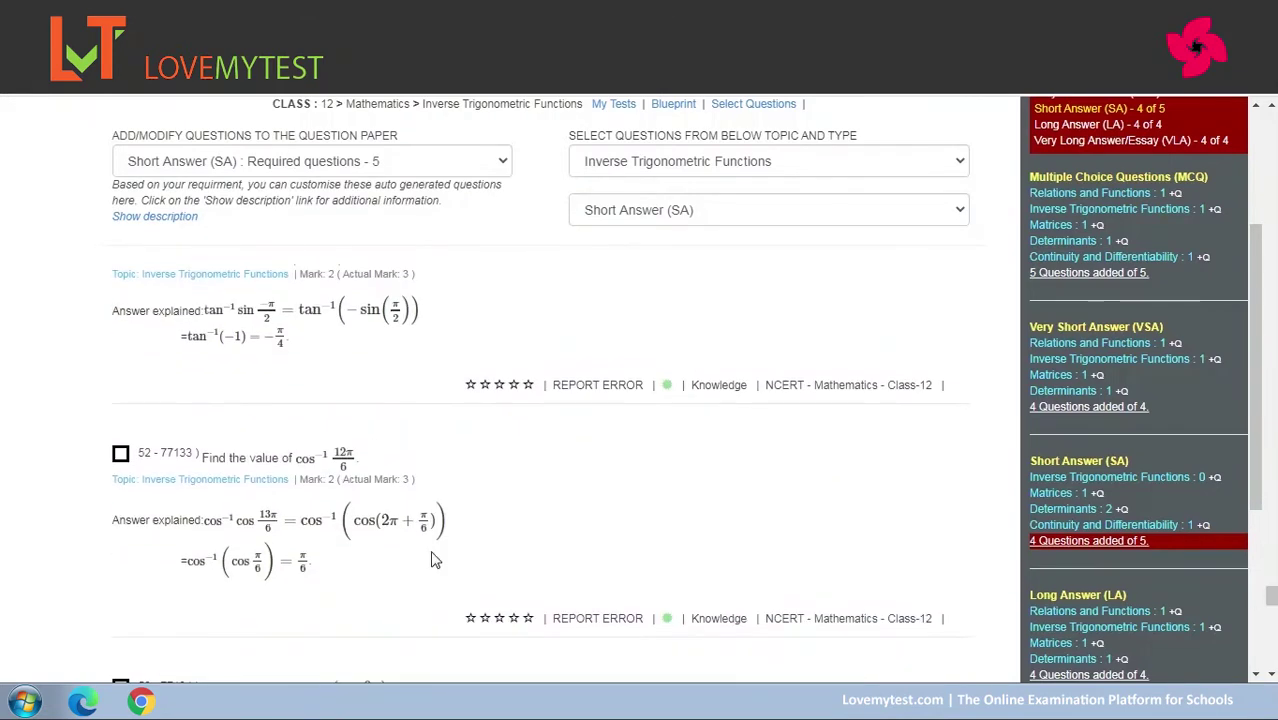
left_click(121, 455)
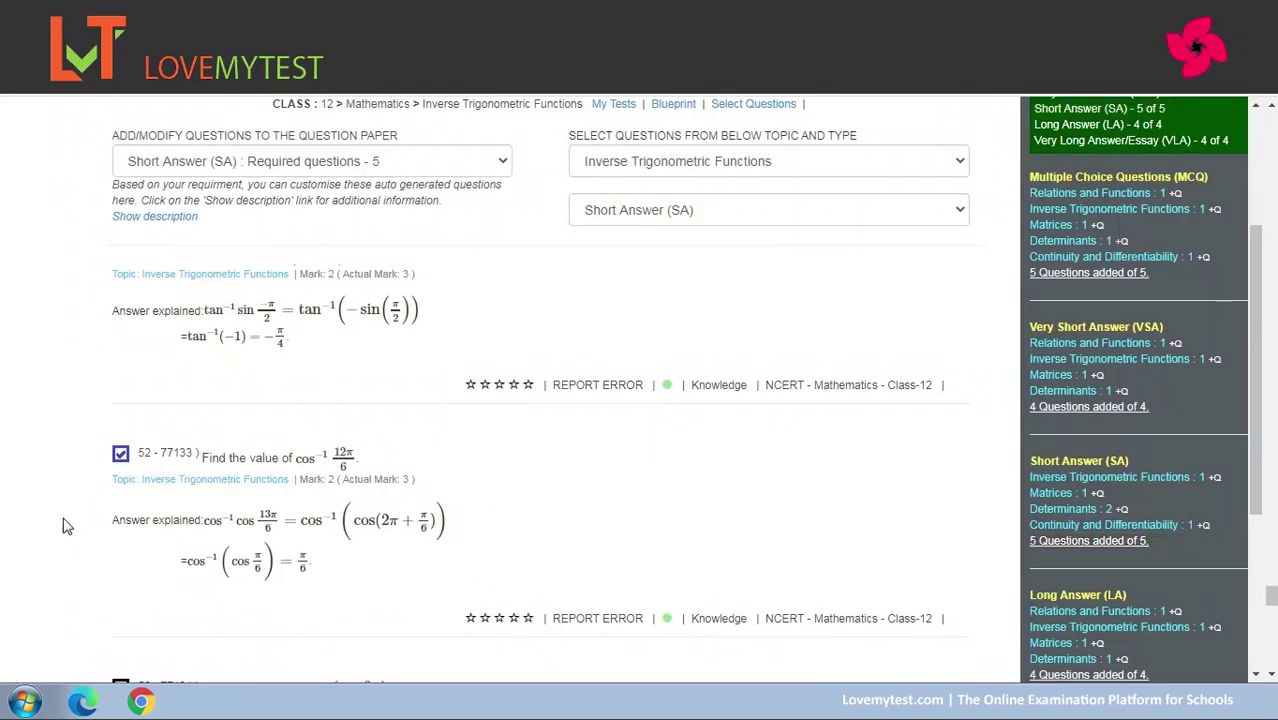
left_click_drag(1258, 460, 1258, 339)
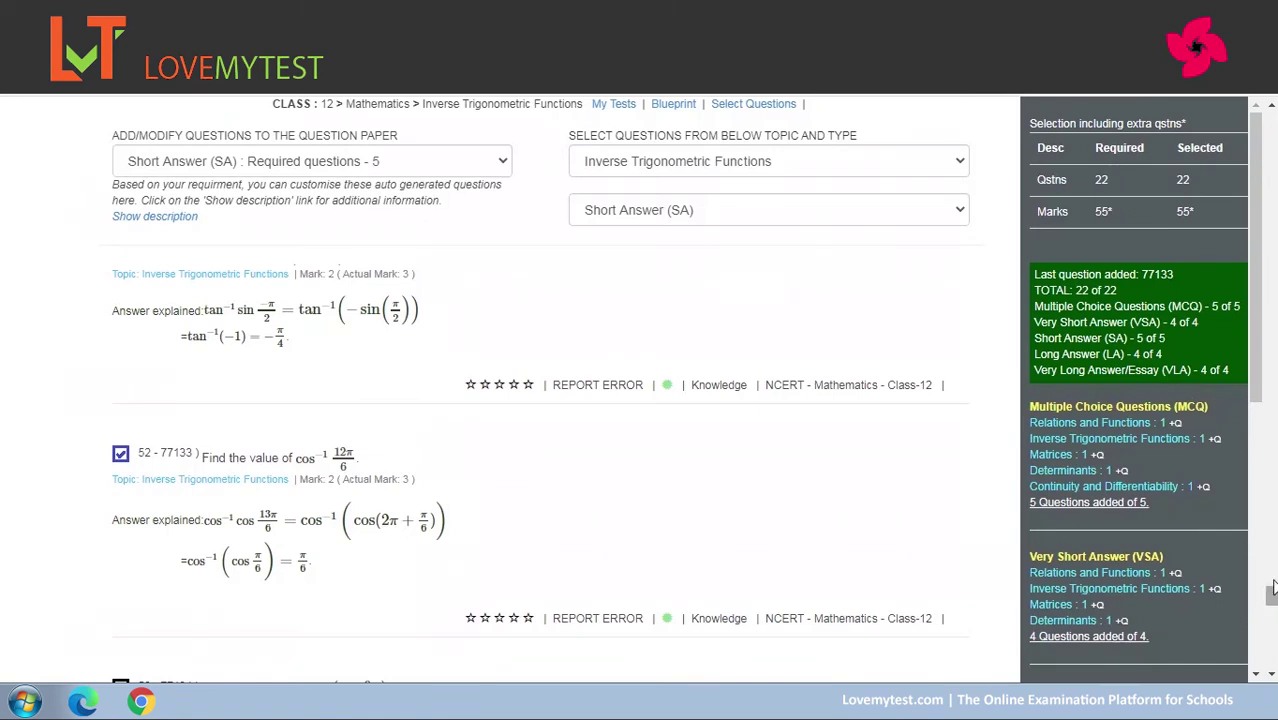
left_click_drag(1257, 379, 1272, 662)
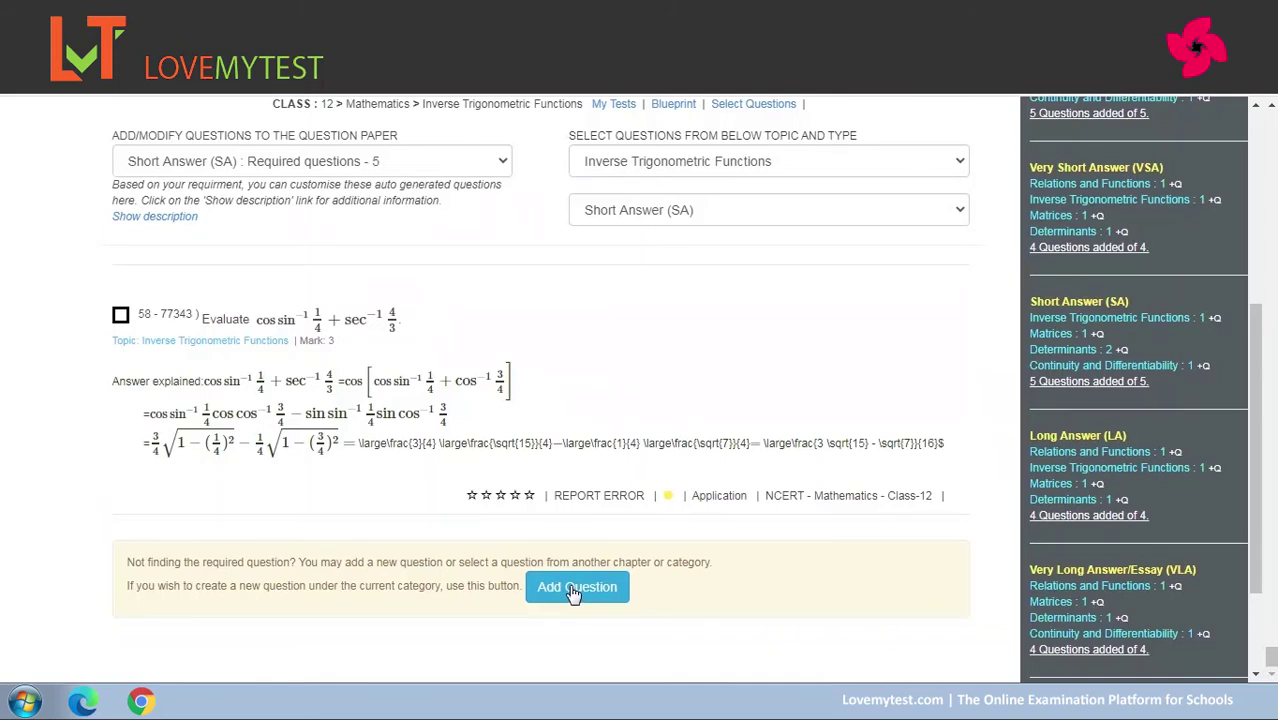
Start a new Inverse Trigonometric Functions question, keeping its type as 2-mark Short Answer (SA).
left_click(573, 591)
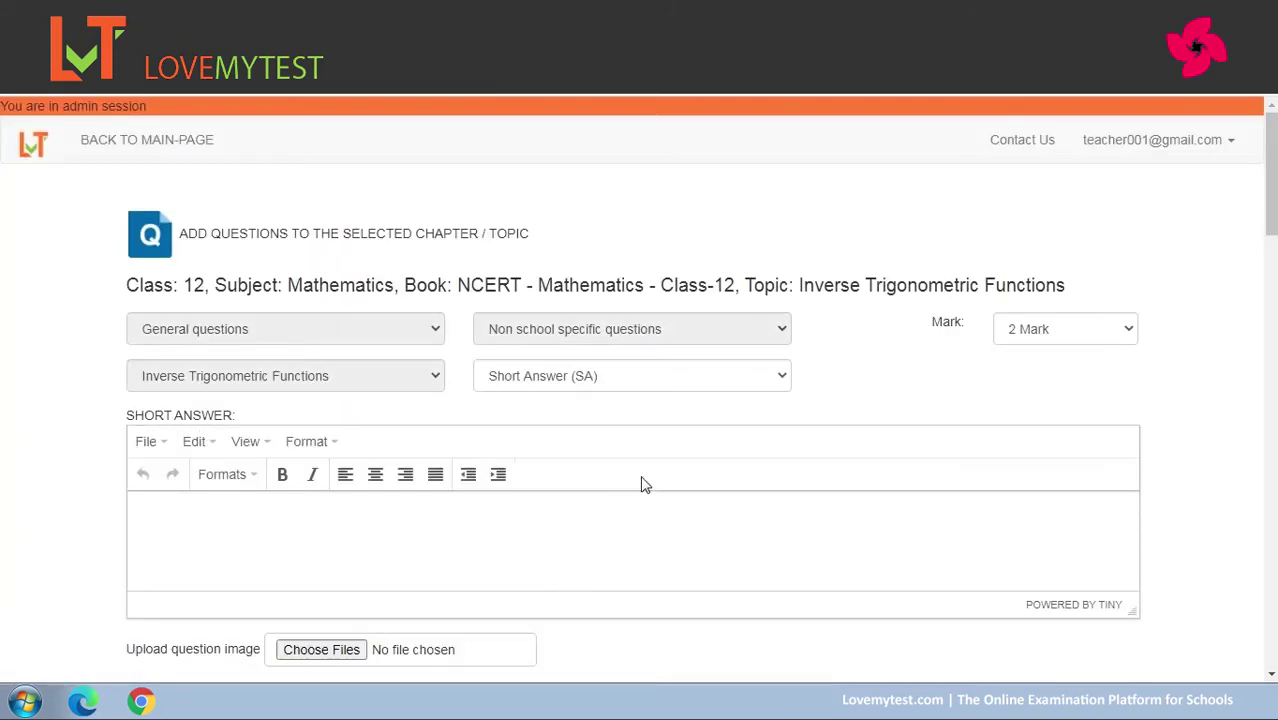
left_click(758, 377)
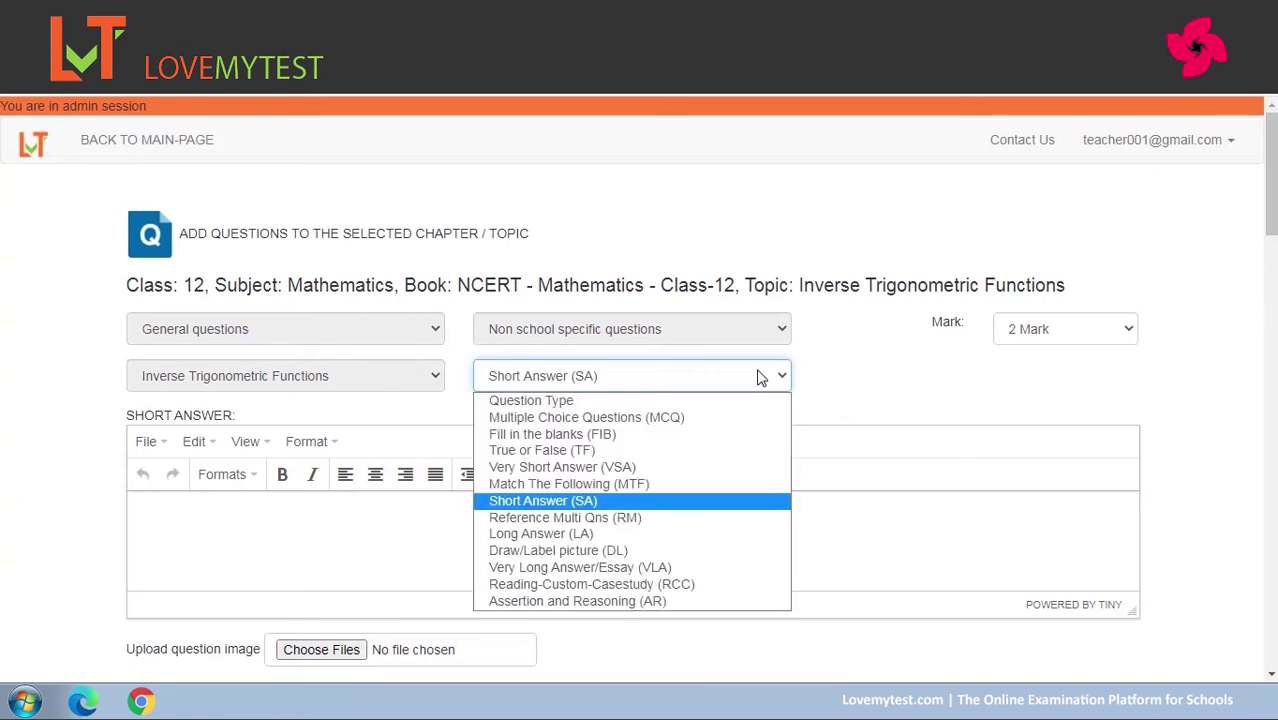
left_click(590, 507)
scroll(1267, 205, "down", 2)
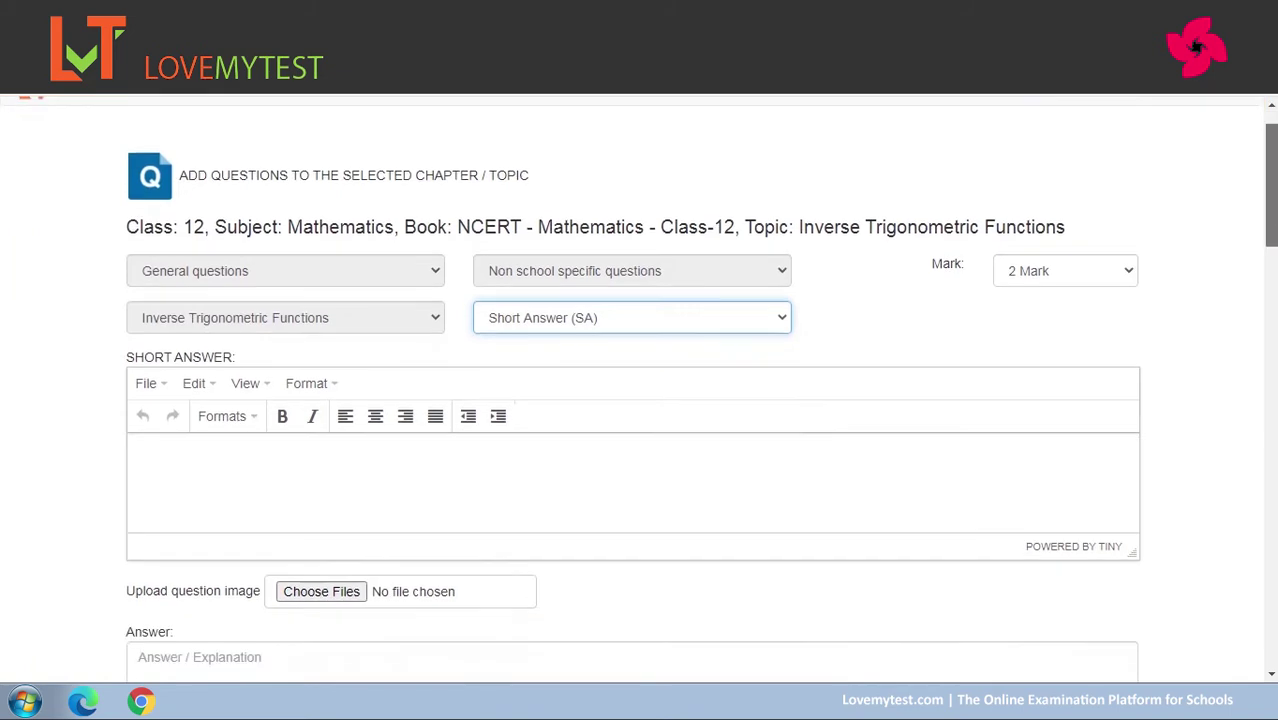
left_click(780, 184)
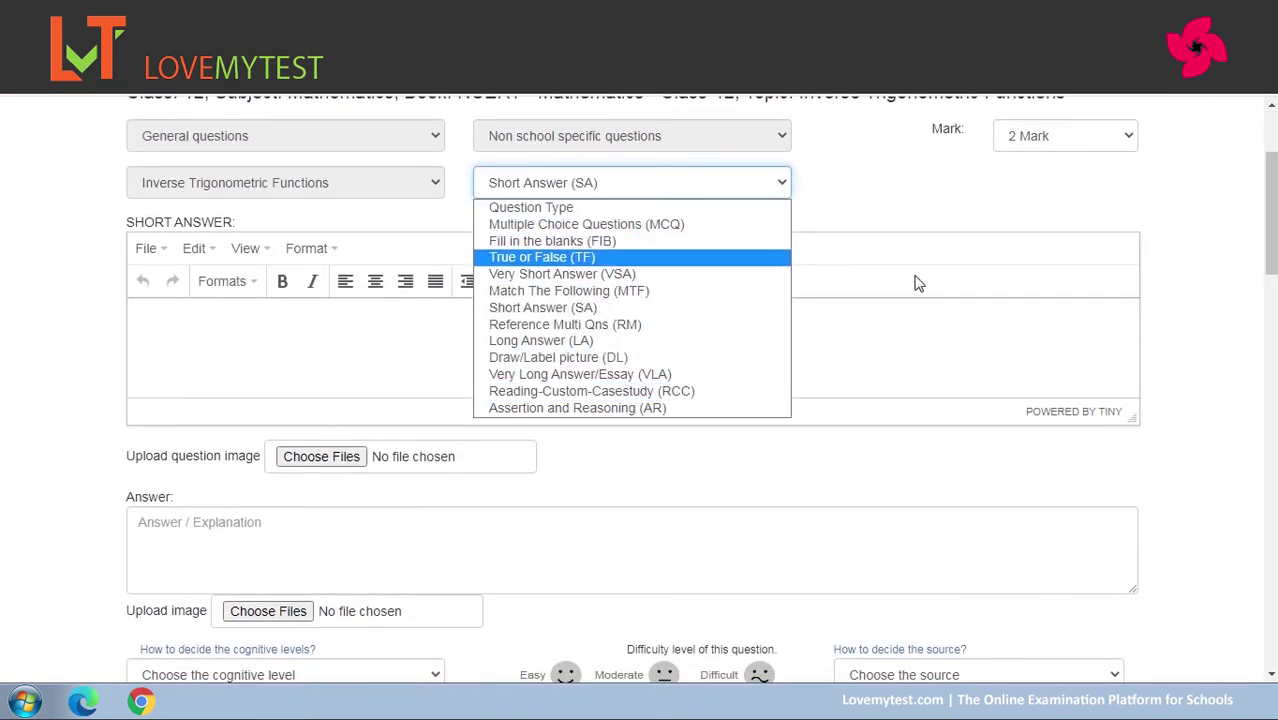
left_click(930, 332)
scroll(600, 280, "up", 2)
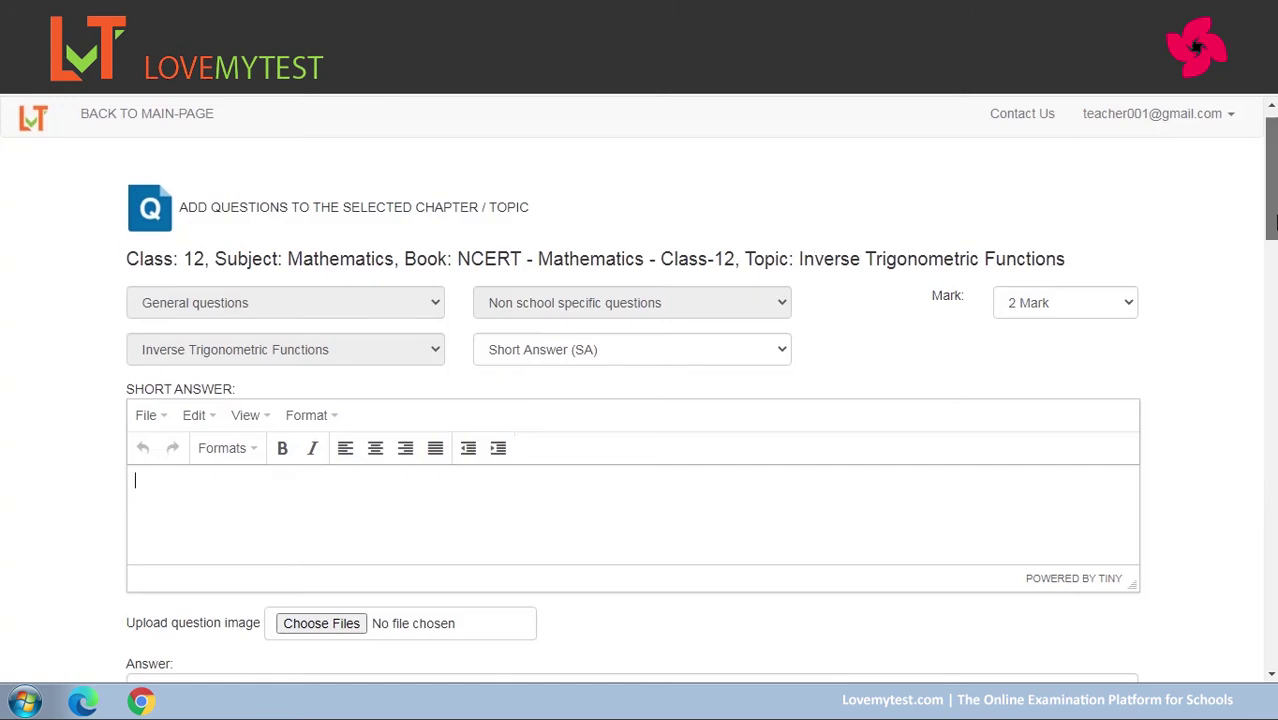
scroll(1270, 243, "down", 1)
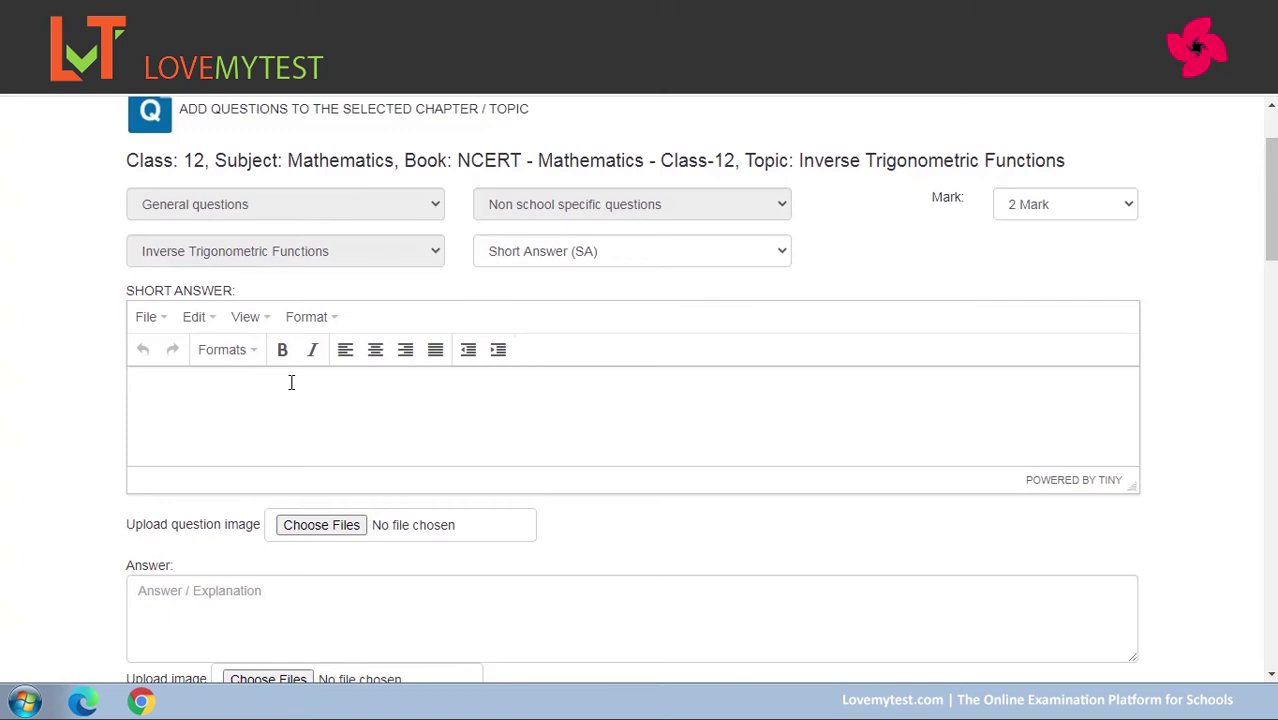
Write the question text, replacing the opening 'What is the' with 'Solve' so it reads 'Solve $x^2+y^2=235$'.
type("What is the")
type("$x^2")
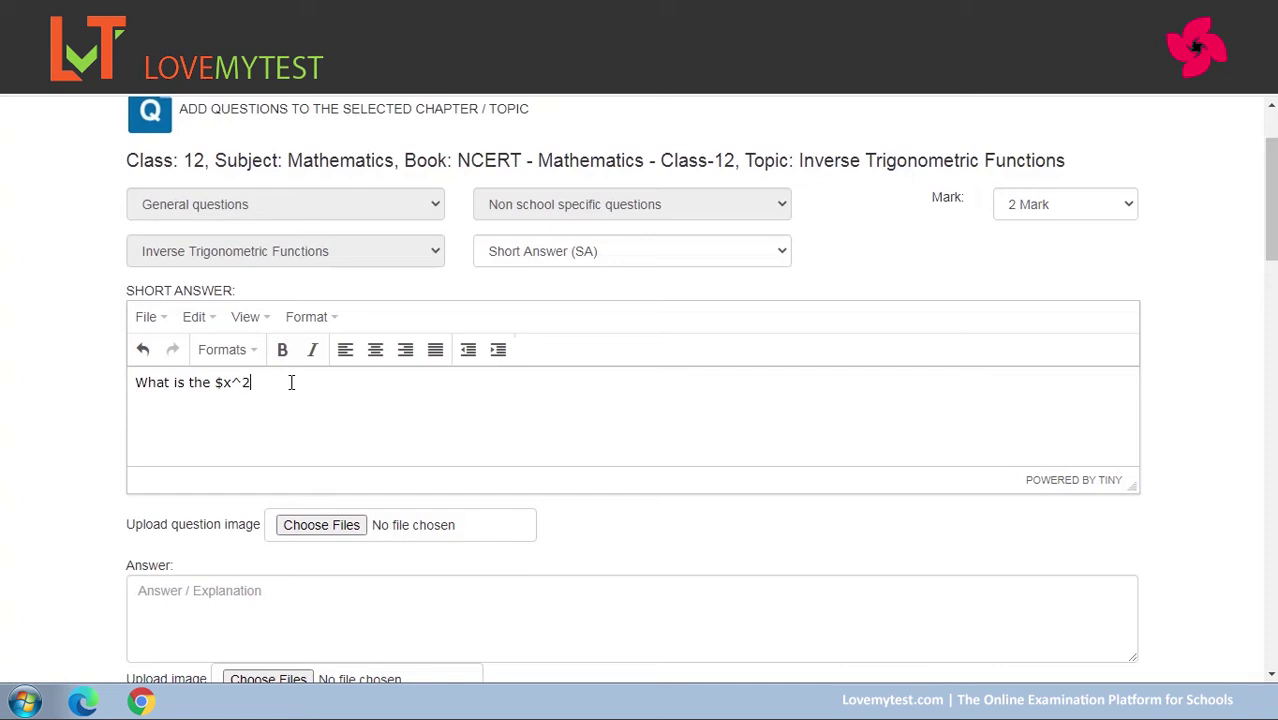
type("+y^2$235$")
left_click_drag(208, 383, 71, 397)
type("Solve")
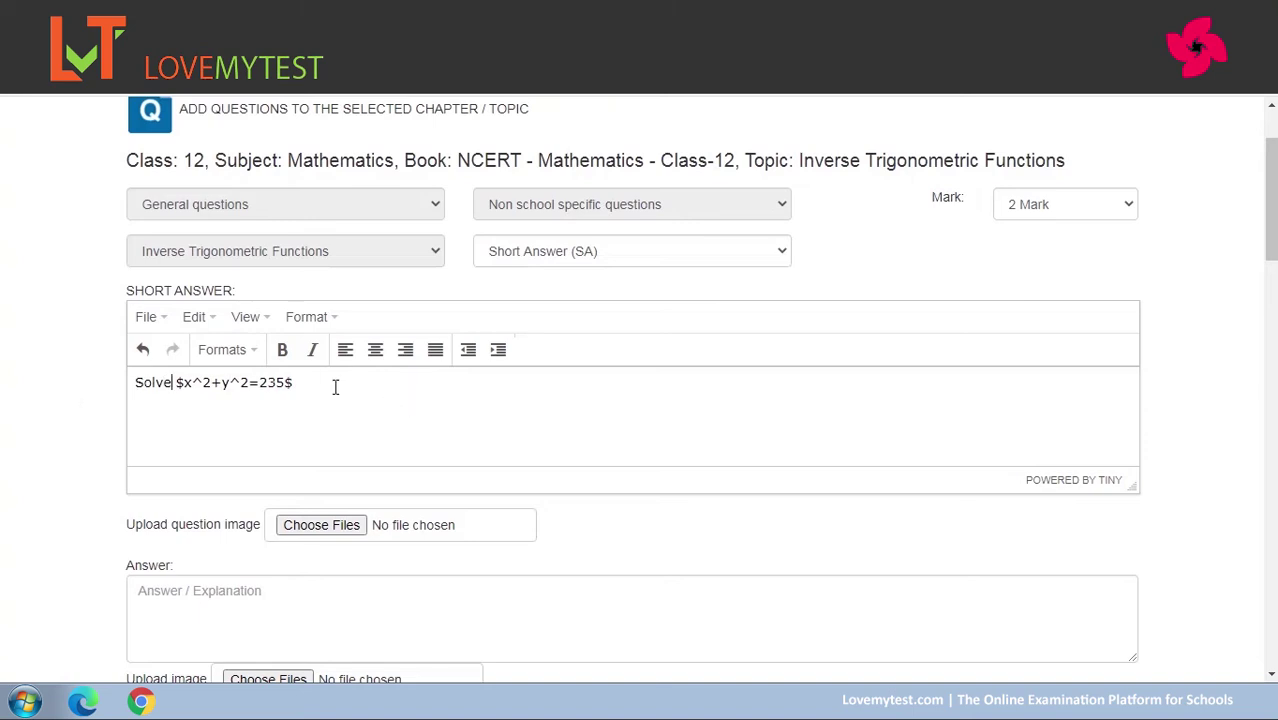
left_click_drag(1274, 202, 1275, 240)
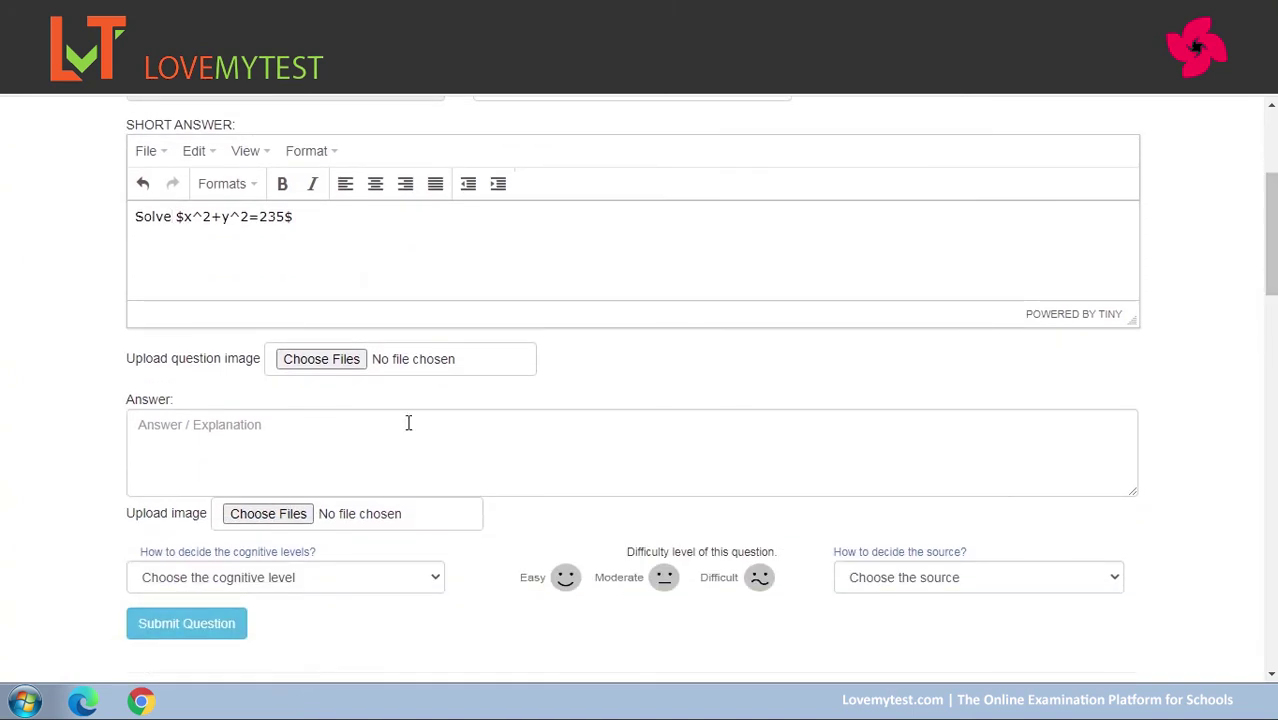
Enter 'Solutions comes here' as the question's answer.
left_click(218, 431)
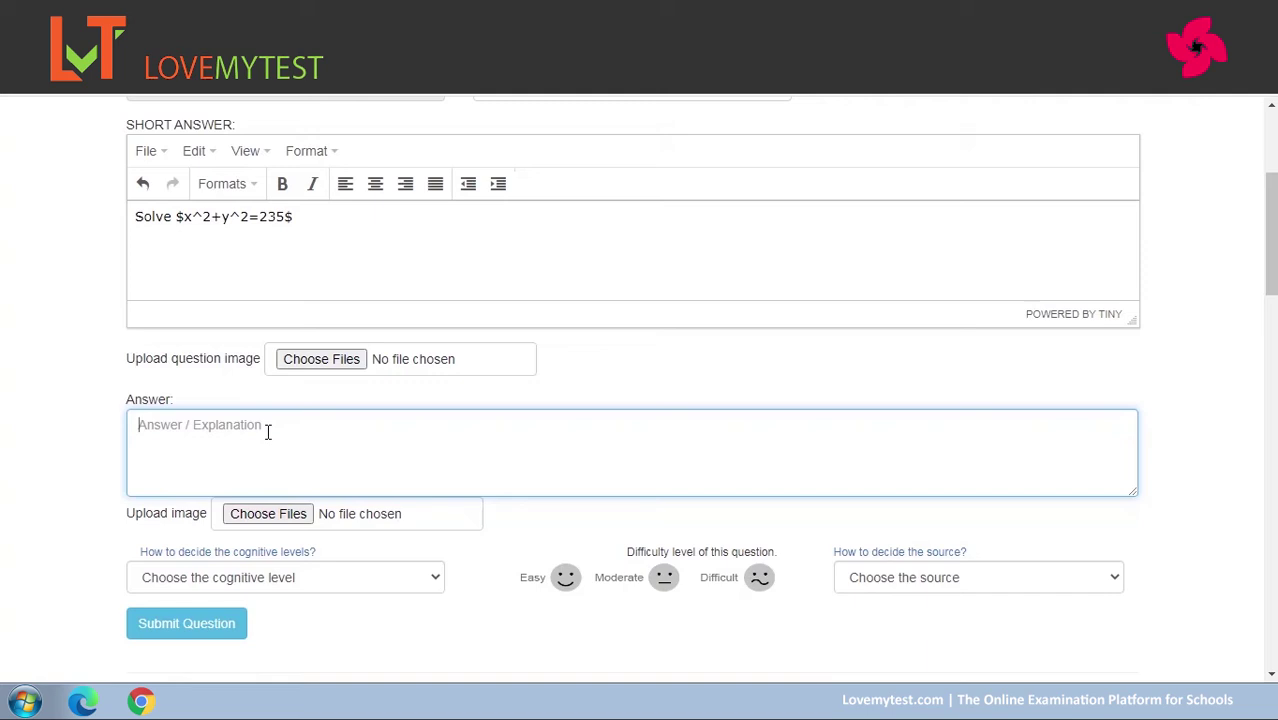
type("So")
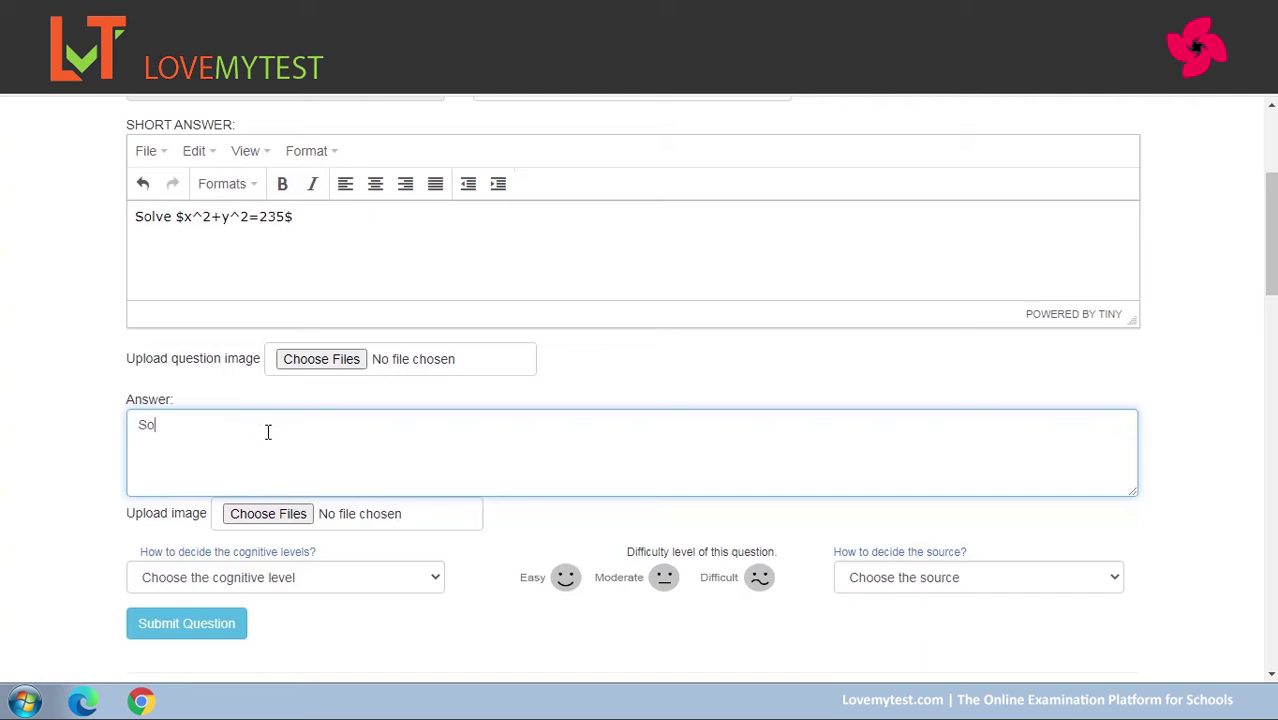
type("lutions comes here")
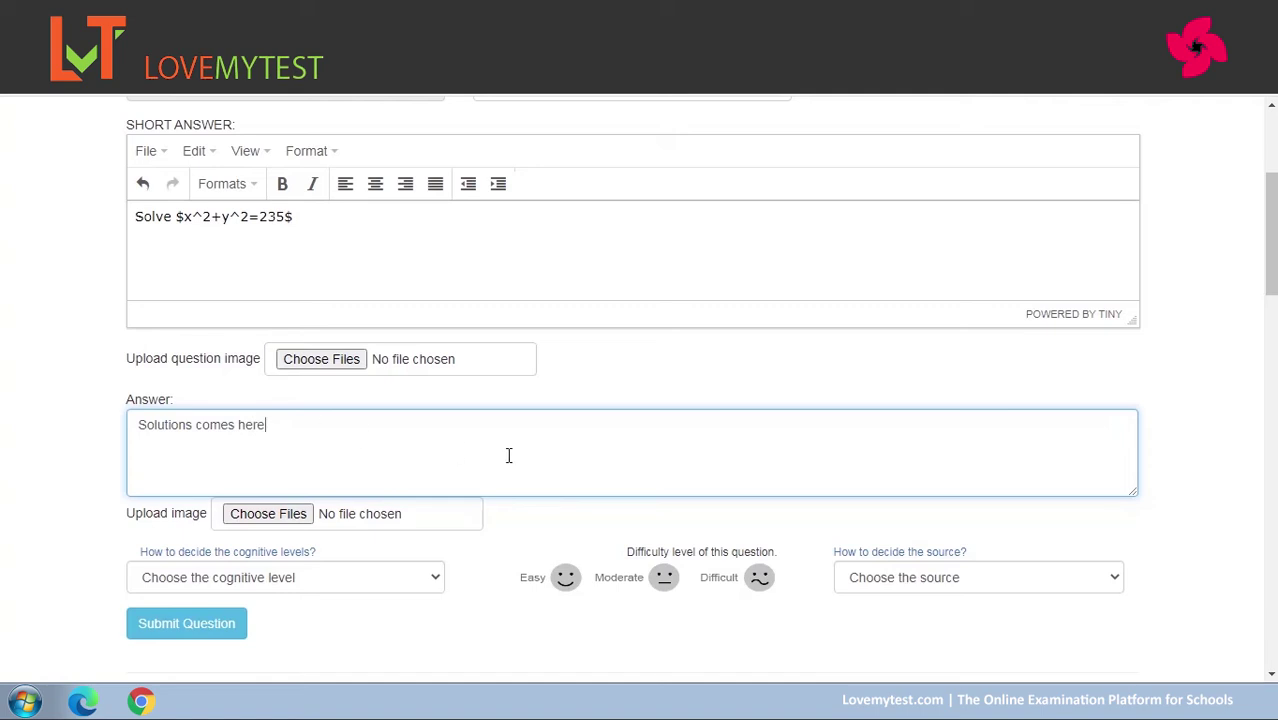
scroll(1271, 240, "down", 1)
scroll(1271, 240, "down", 2)
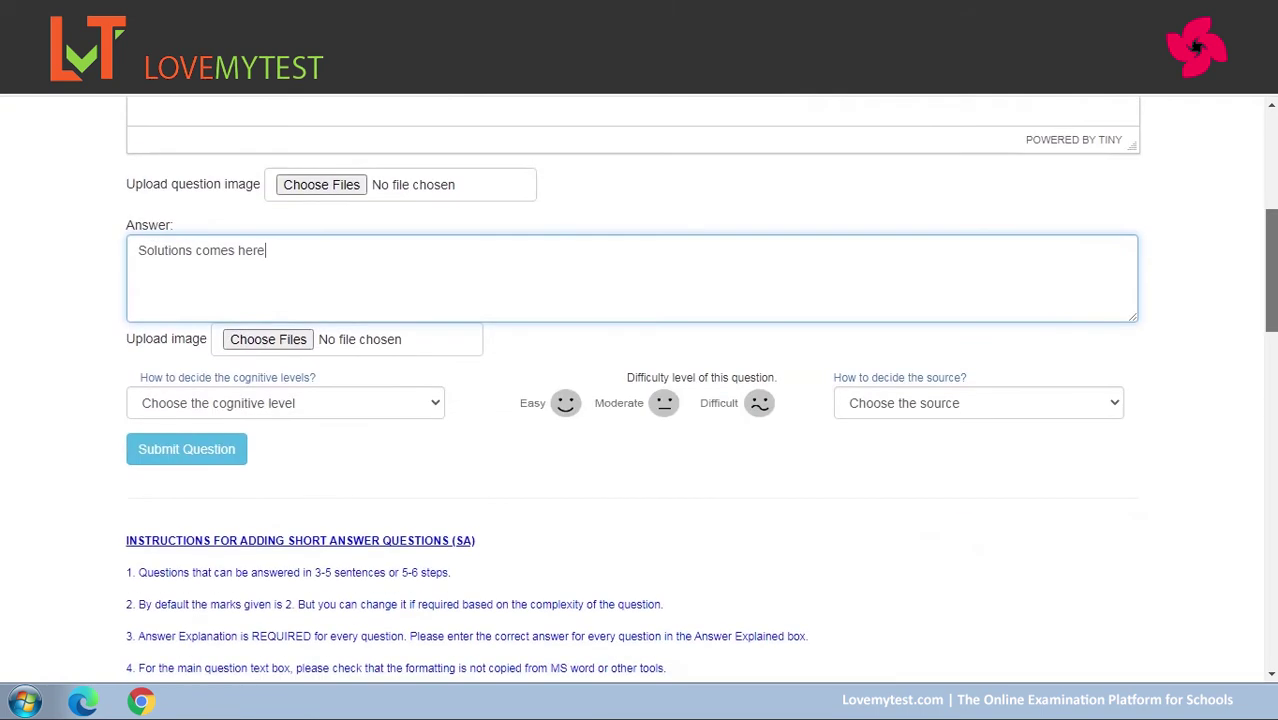
Classify the question as 1.Knowledge, Moderate difficulty, Non text book exercise source, and submit it.
left_click(430, 405)
left_click(345, 444)
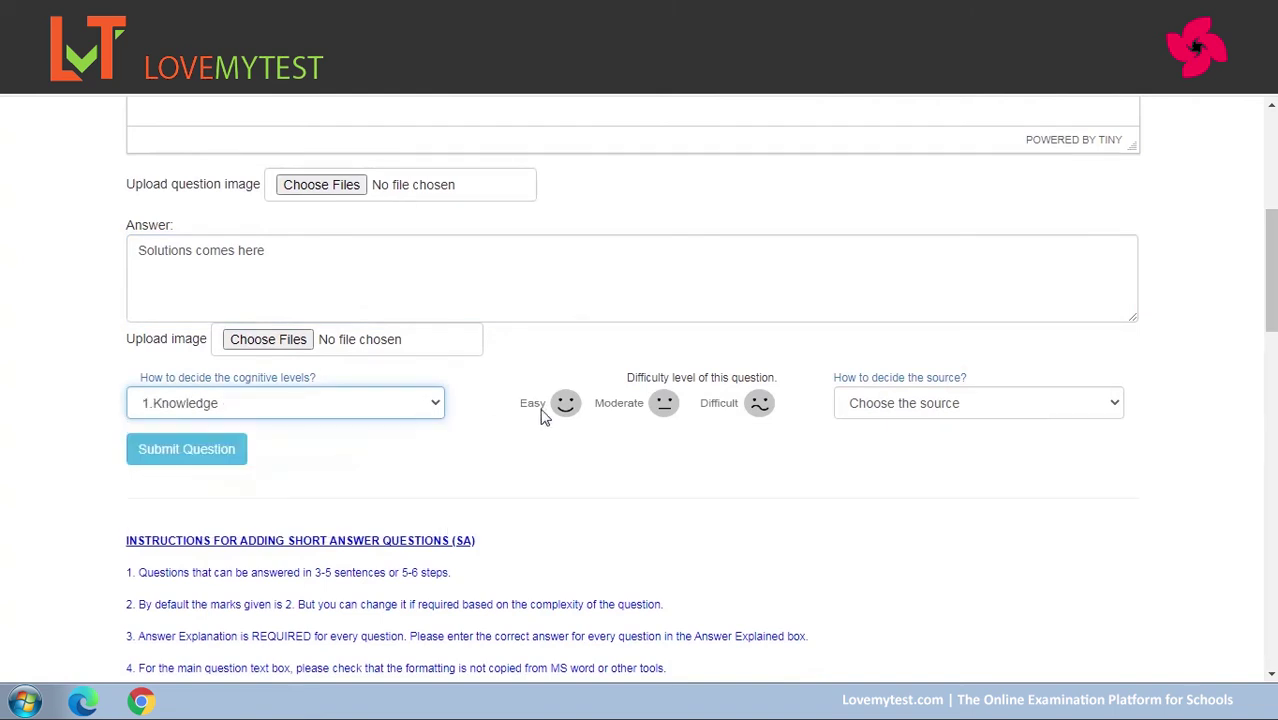
left_click(664, 404)
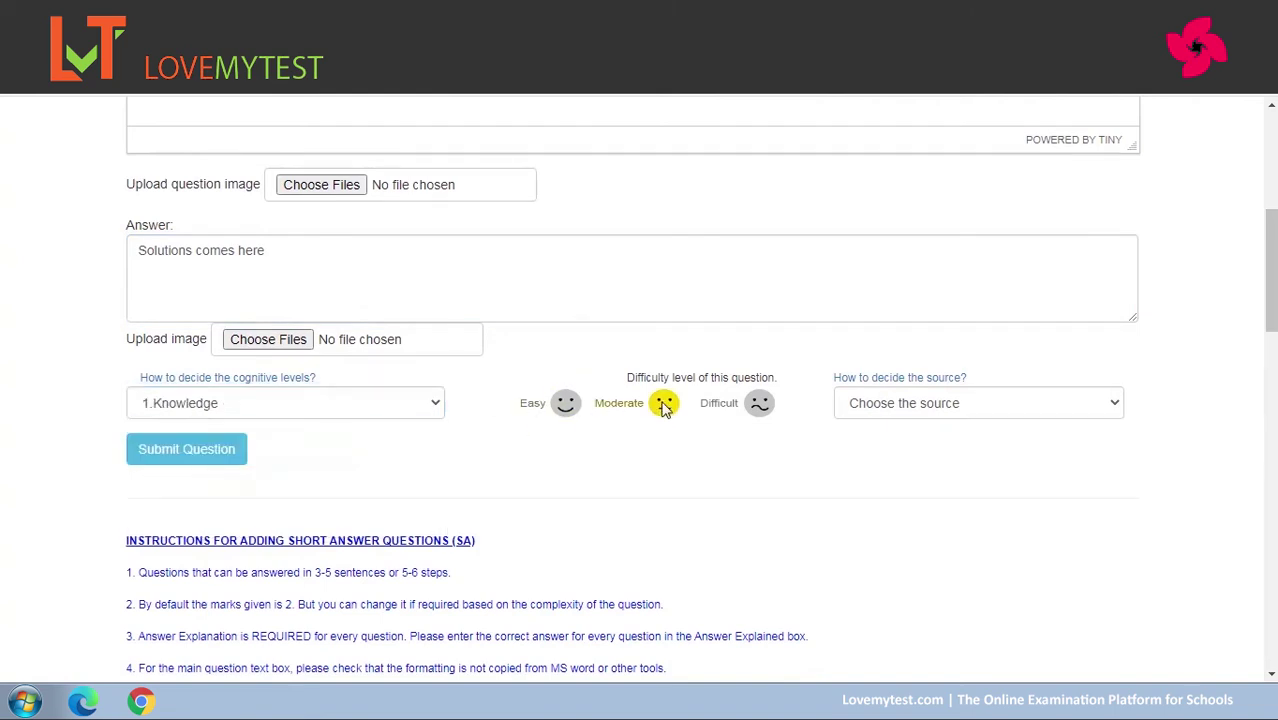
left_click(1003, 406)
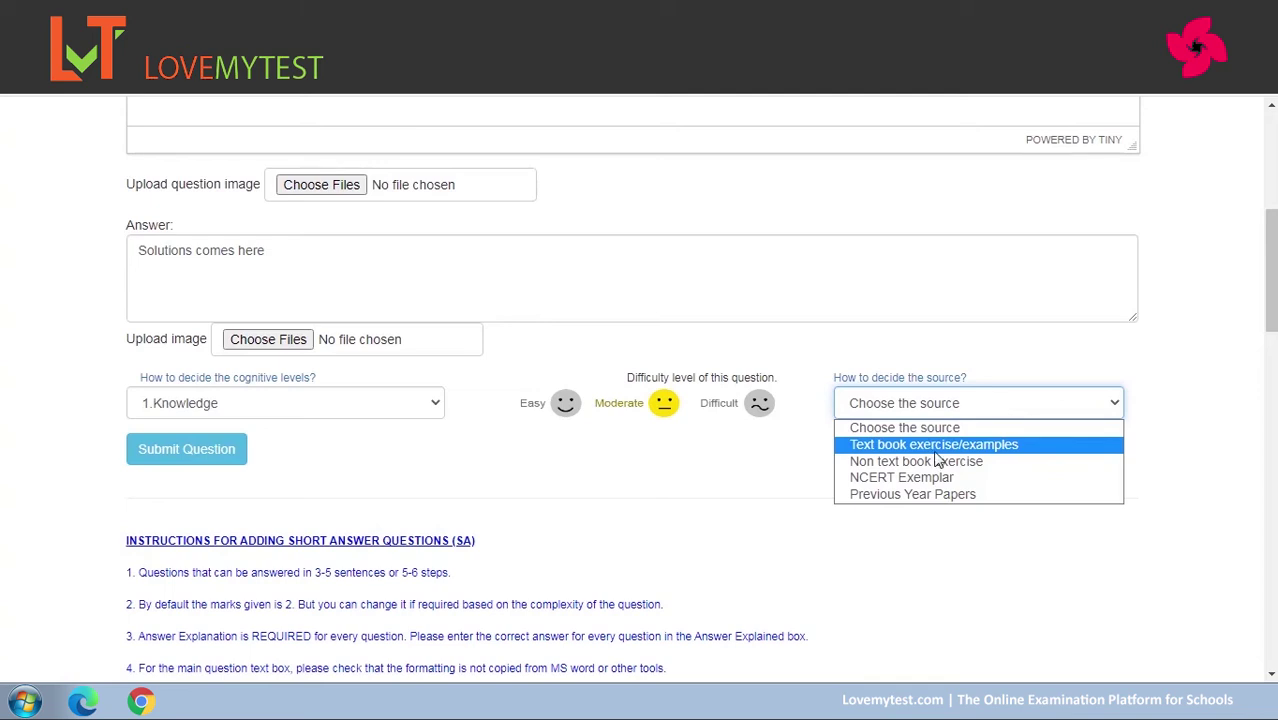
left_click(932, 461)
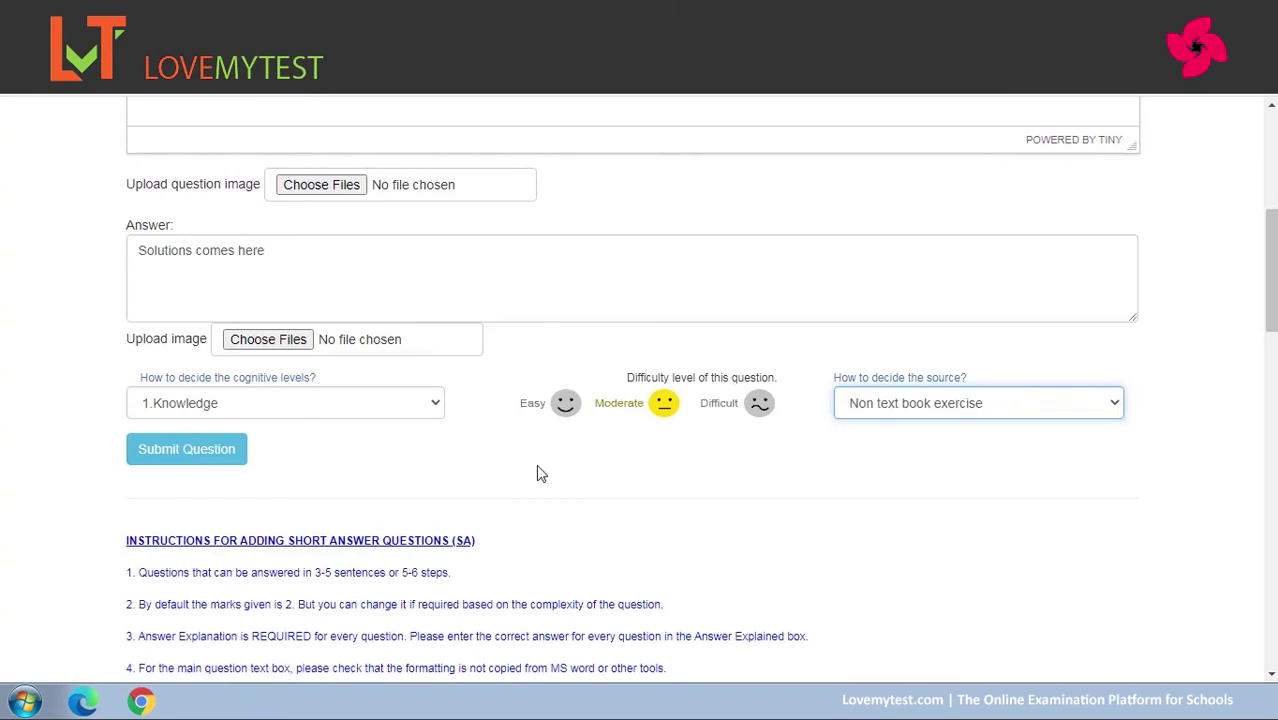
left_click(198, 457)
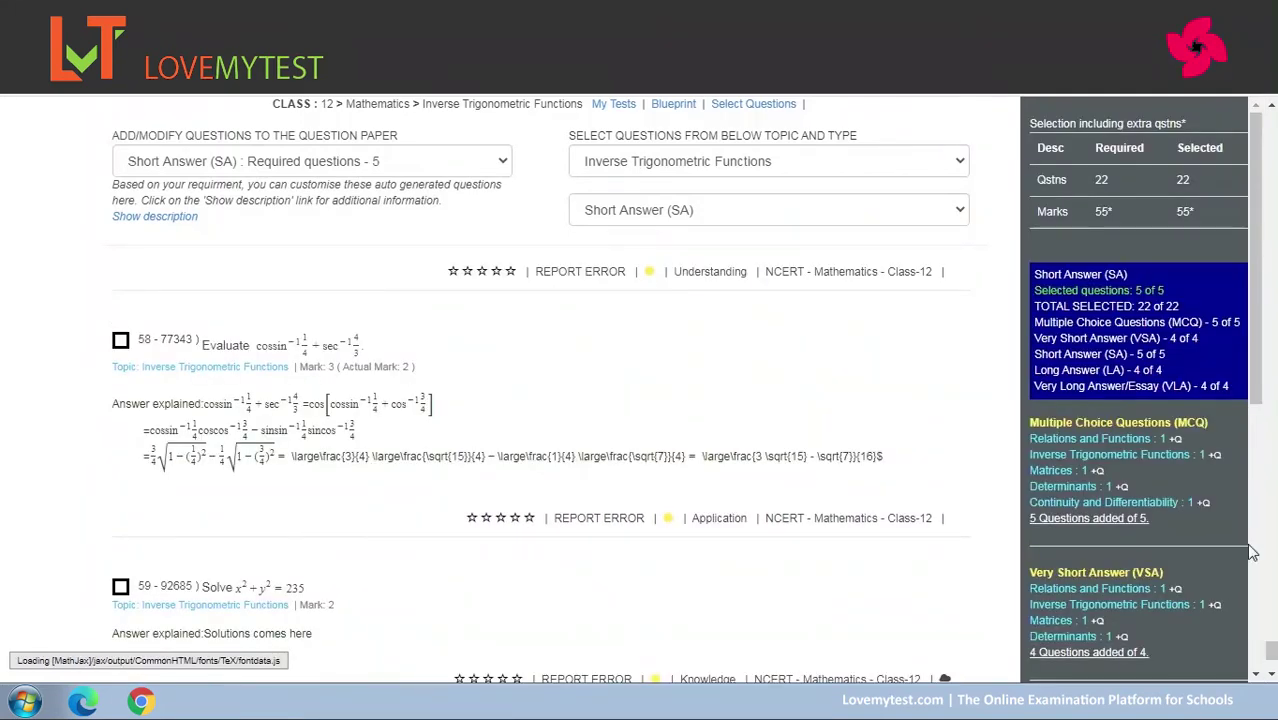
Swap question 52 for the new question 59, keeping 22 questions, and process the selection.
scroll(1270, 660, "down", 2)
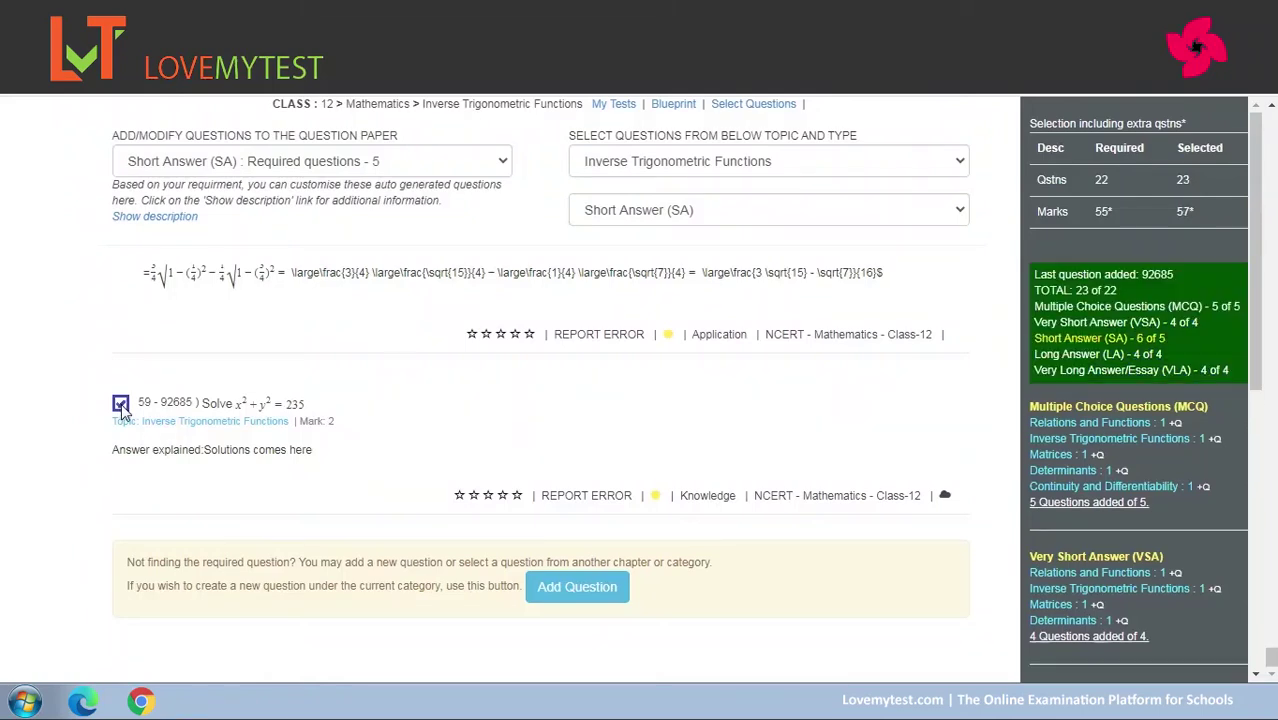
left_click_drag(1265, 343, 1260, 467)
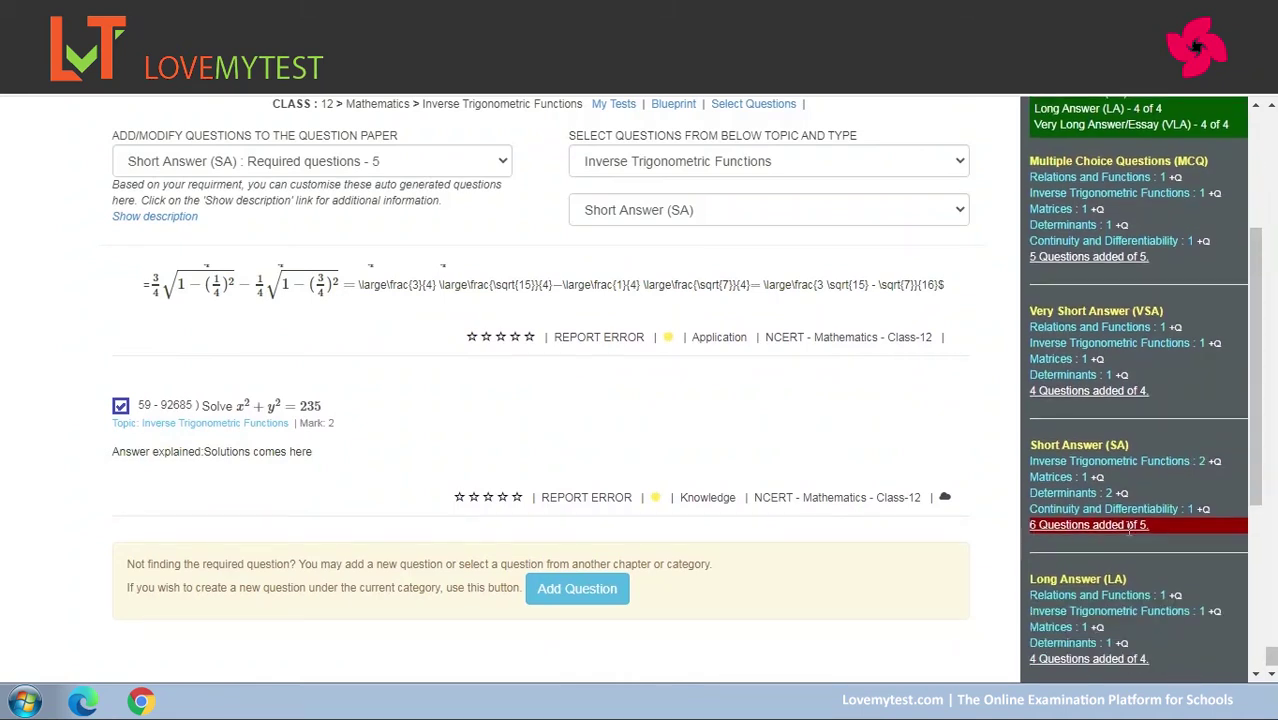
left_click_drag(1272, 655, 1270, 590)
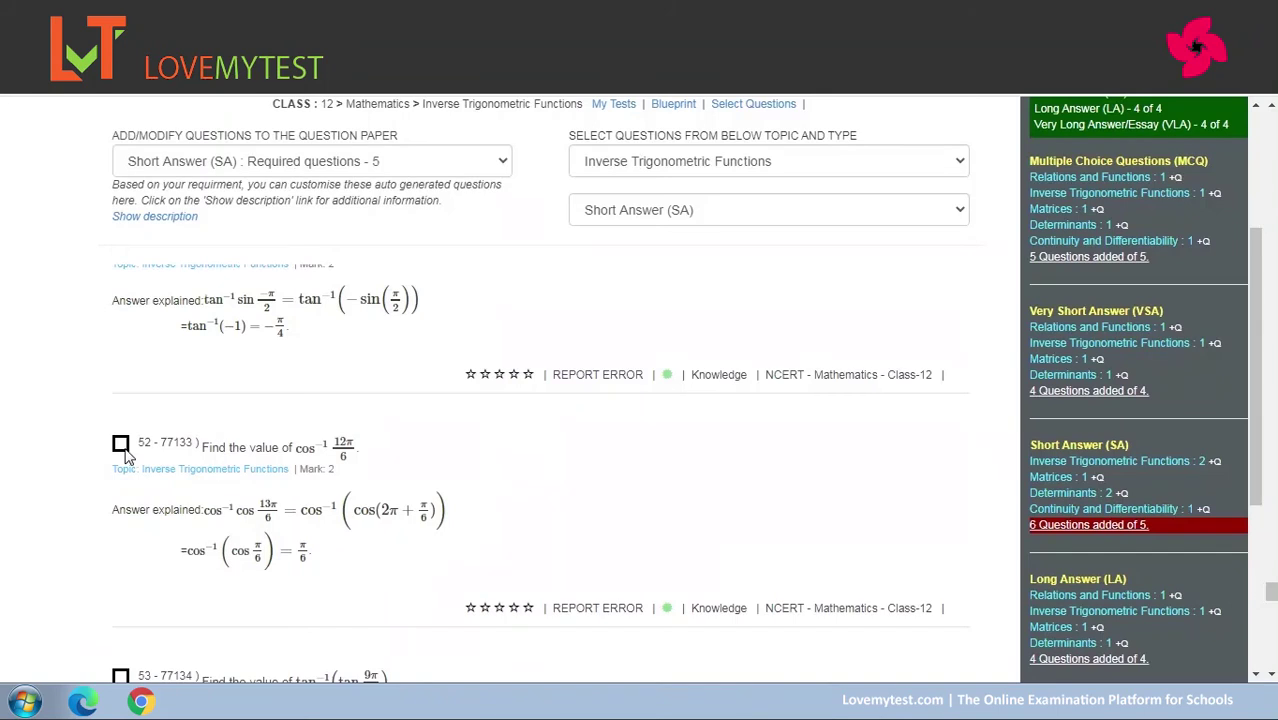
left_click_drag(1254, 458, 1270, 557)
scroll(1240, 610, "down", 10)
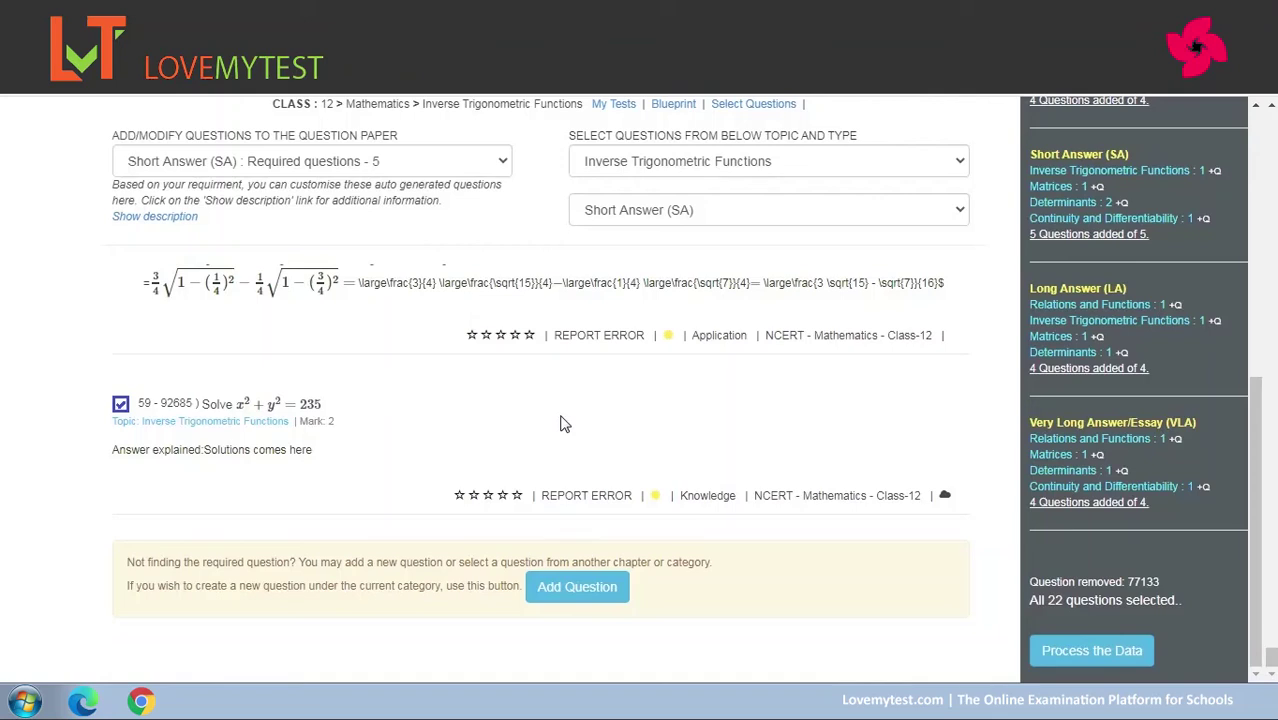
left_click(1088, 651)
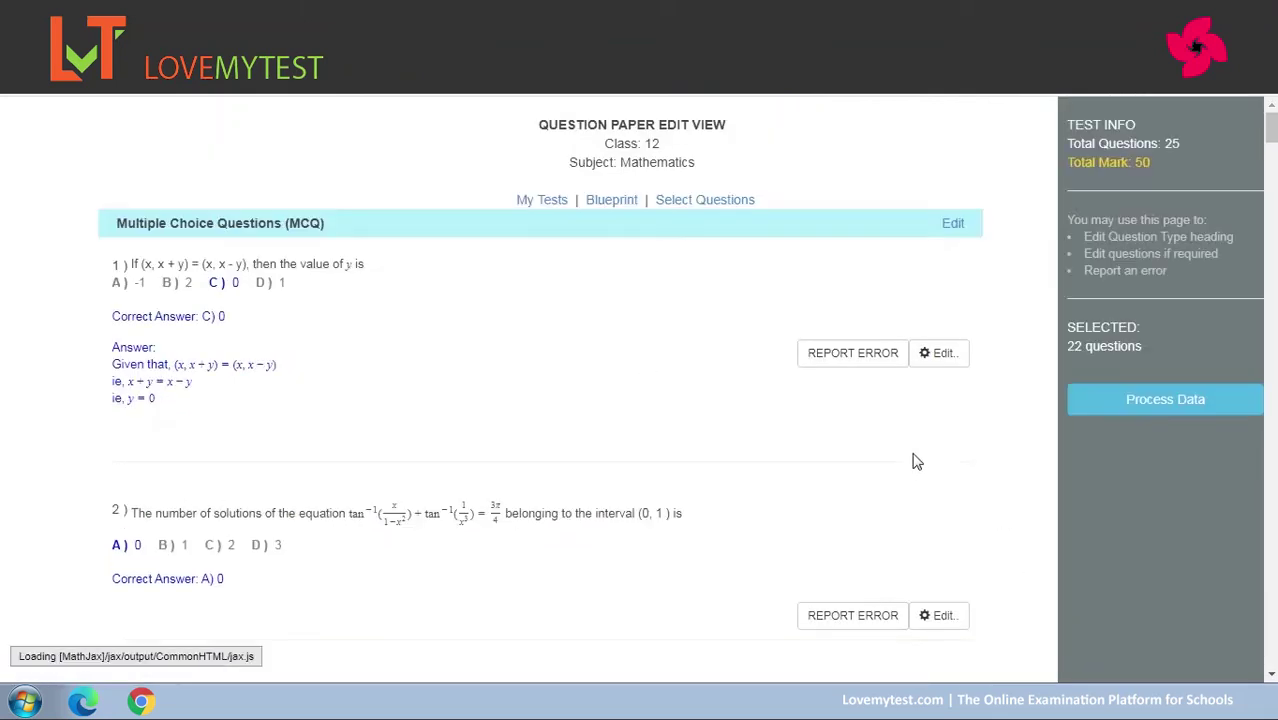
left_click_drag(1271, 125, 1232, 670)
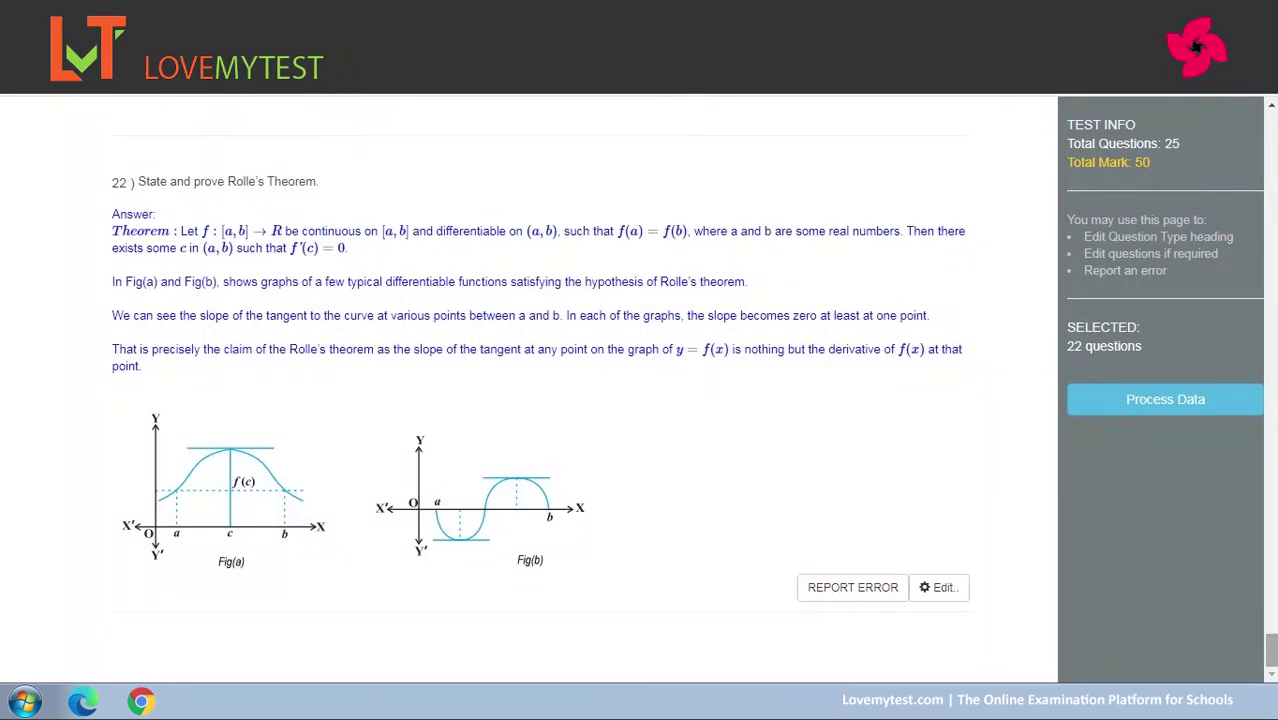
left_click_drag(1269, 652, 1274, 598)
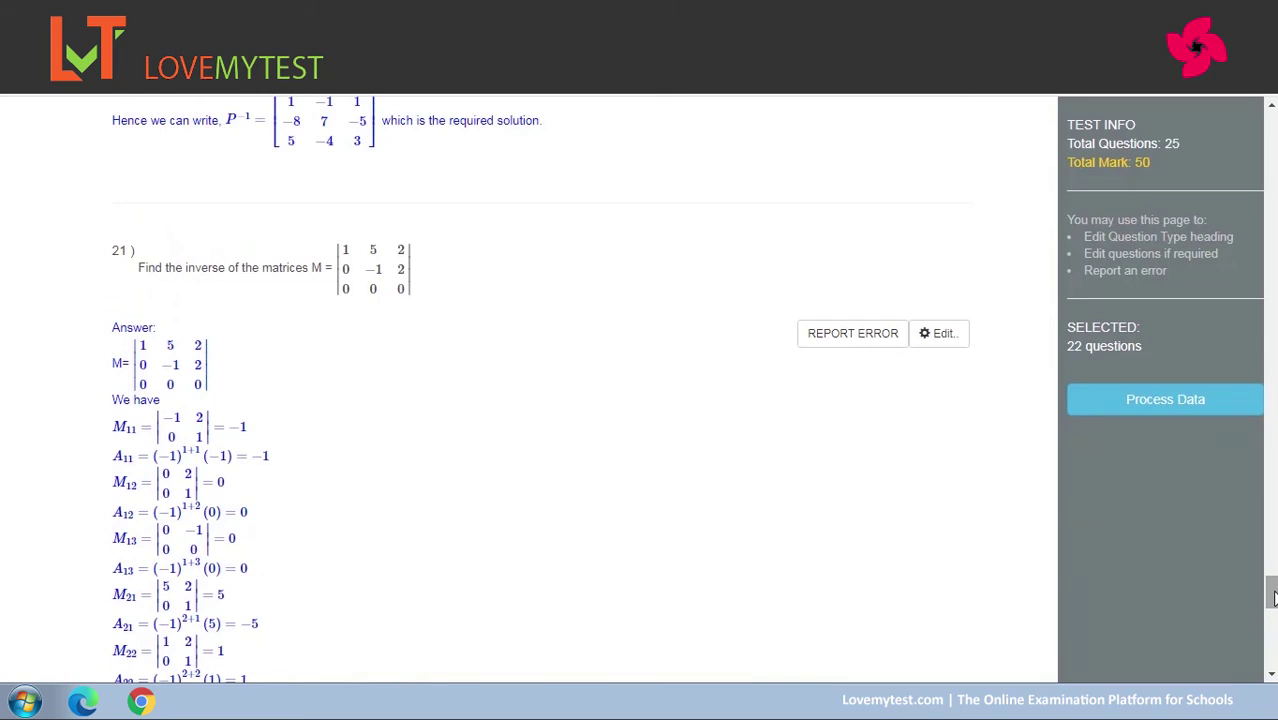
left_click_drag(1273, 597, 1271, 656)
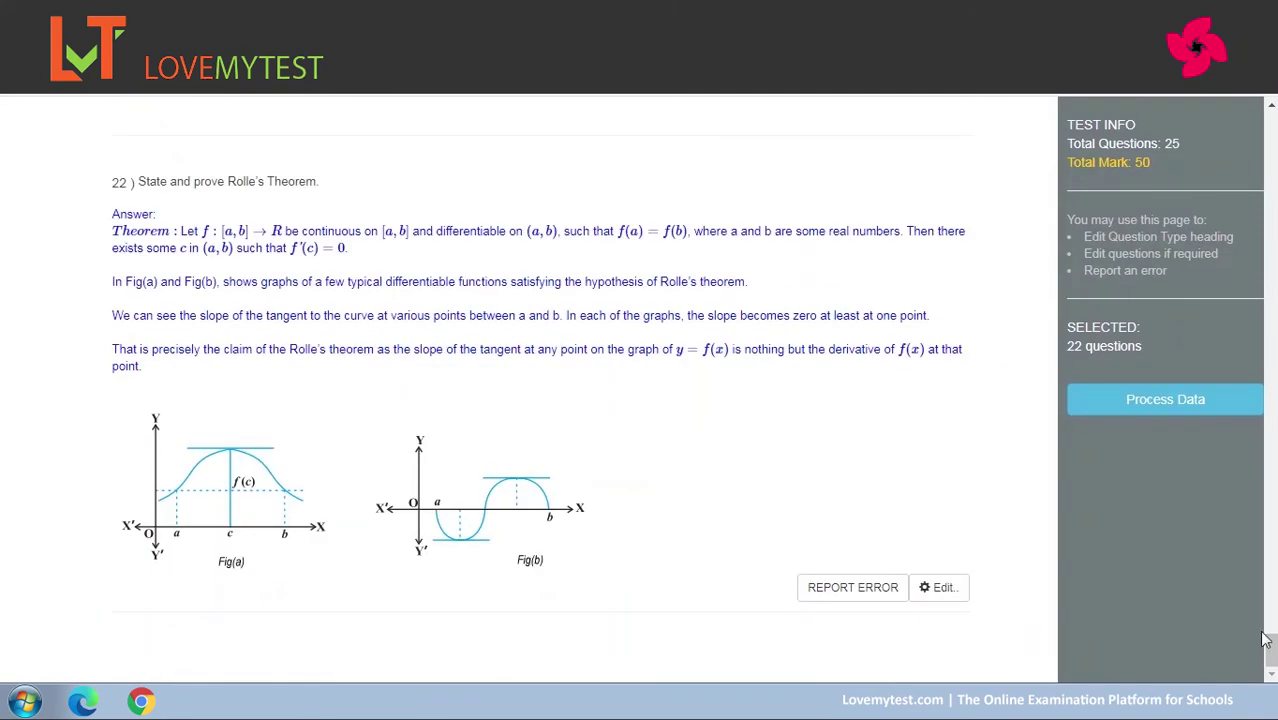
left_click_drag(1273, 655, 1271, 368)
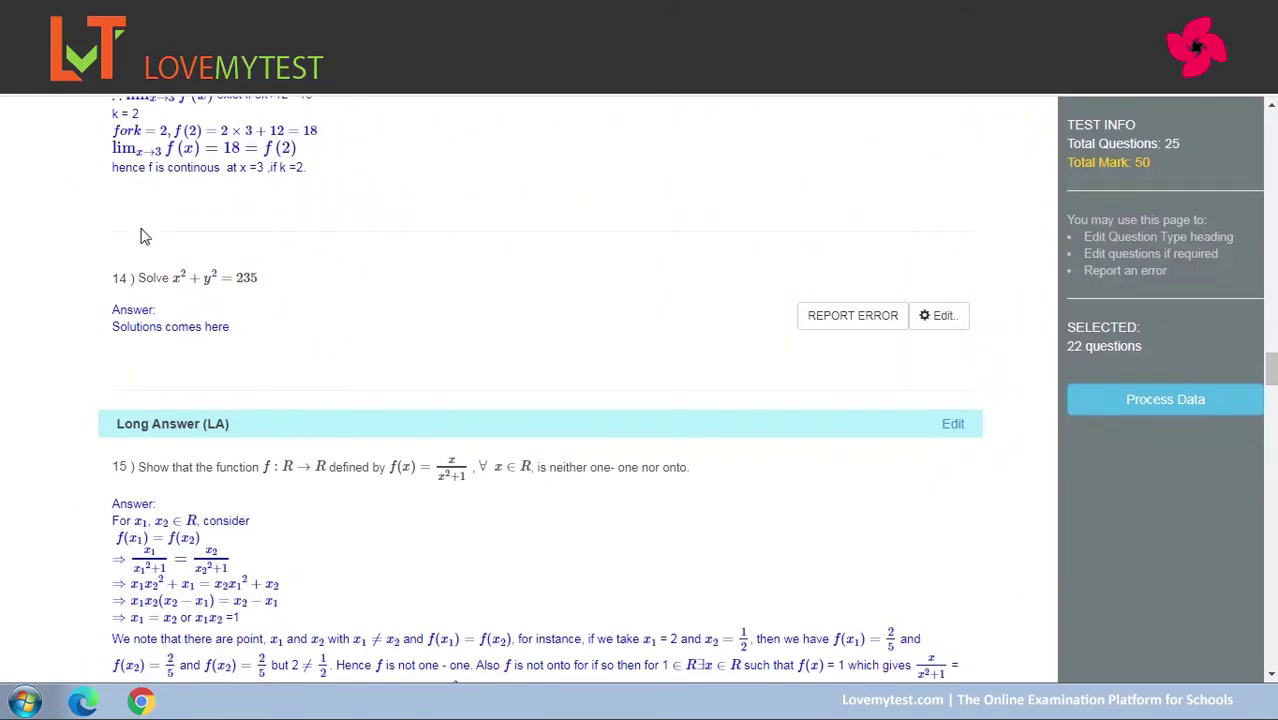
Edit question 14 to read 'Solve x²+y²=235 Edited' and update it in the question paper.
left_click(944, 318)
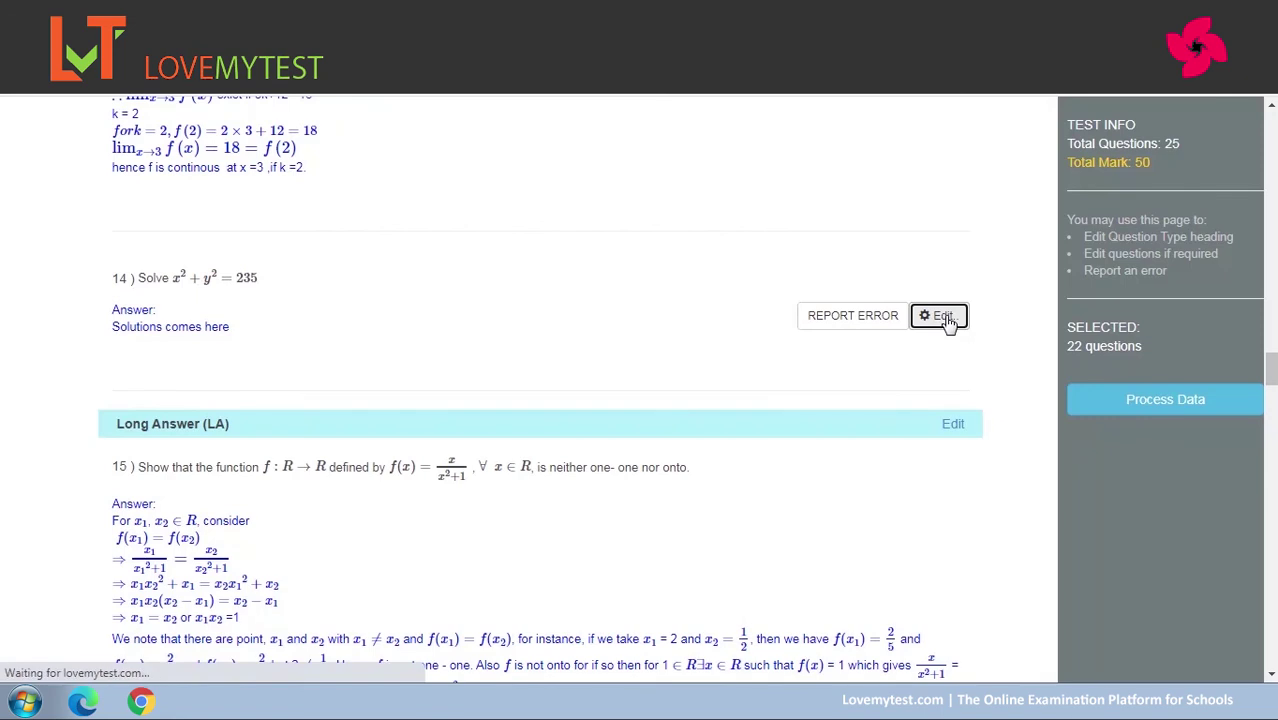
left_click_drag(1273, 224, 1273, 282)
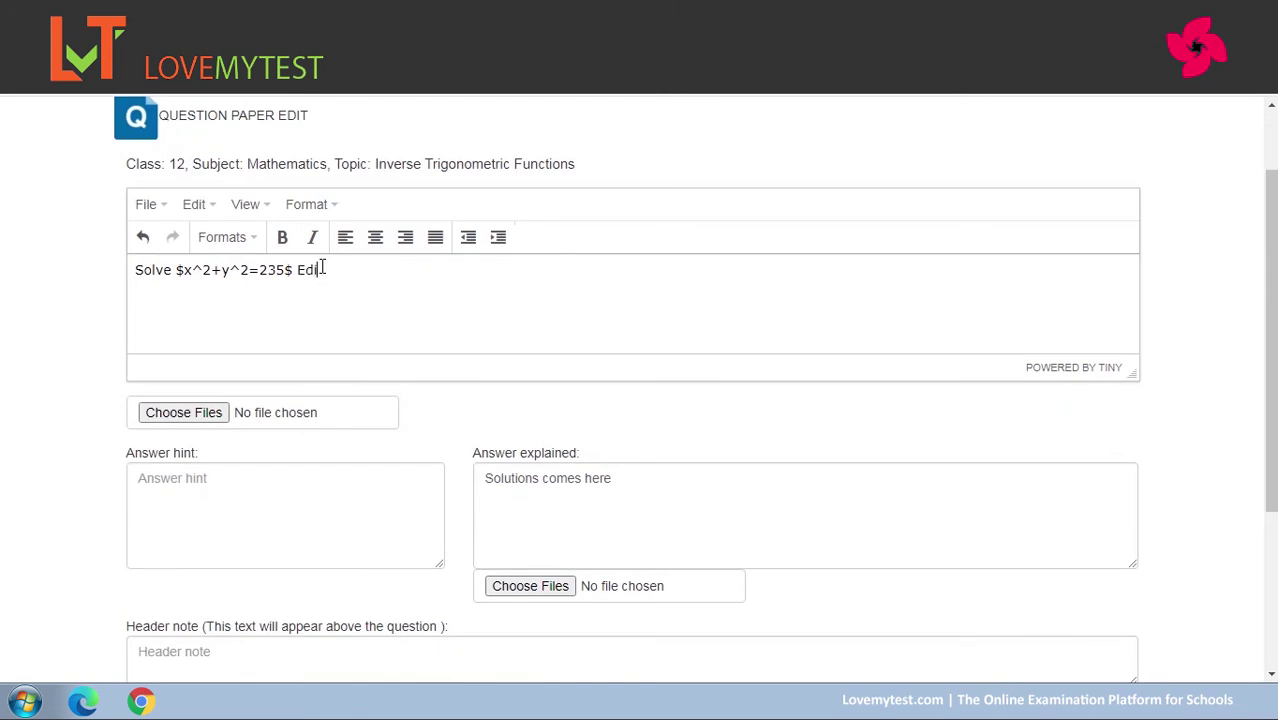
scroll(211, 556, "down", 3)
left_click(185, 547)
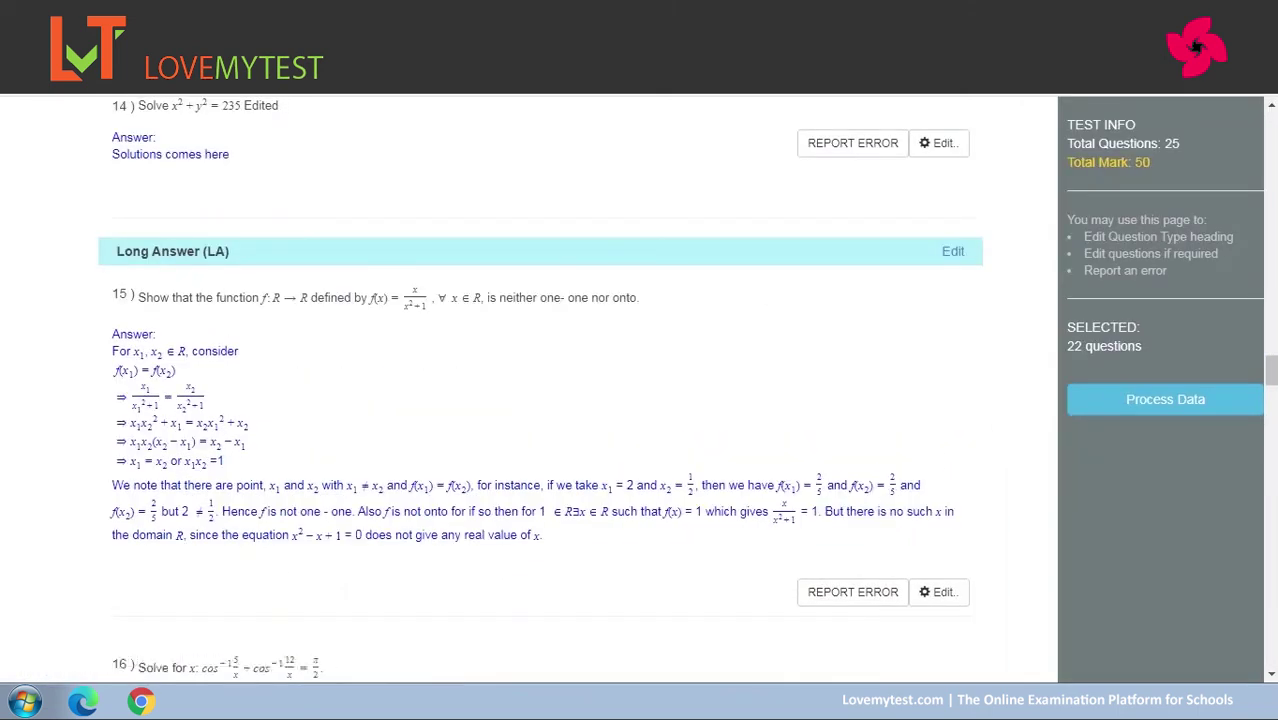
left_click_drag(1271, 372, 1271, 363)
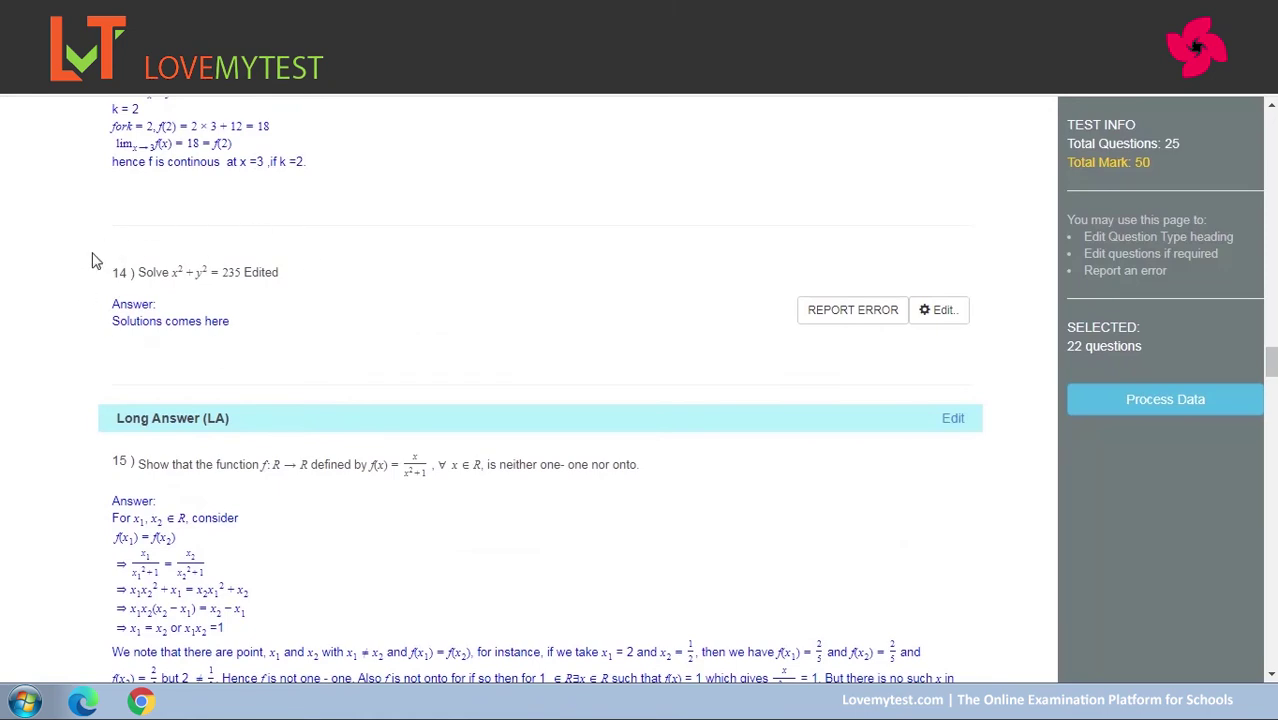
scroll(347, 300, "down", 2)
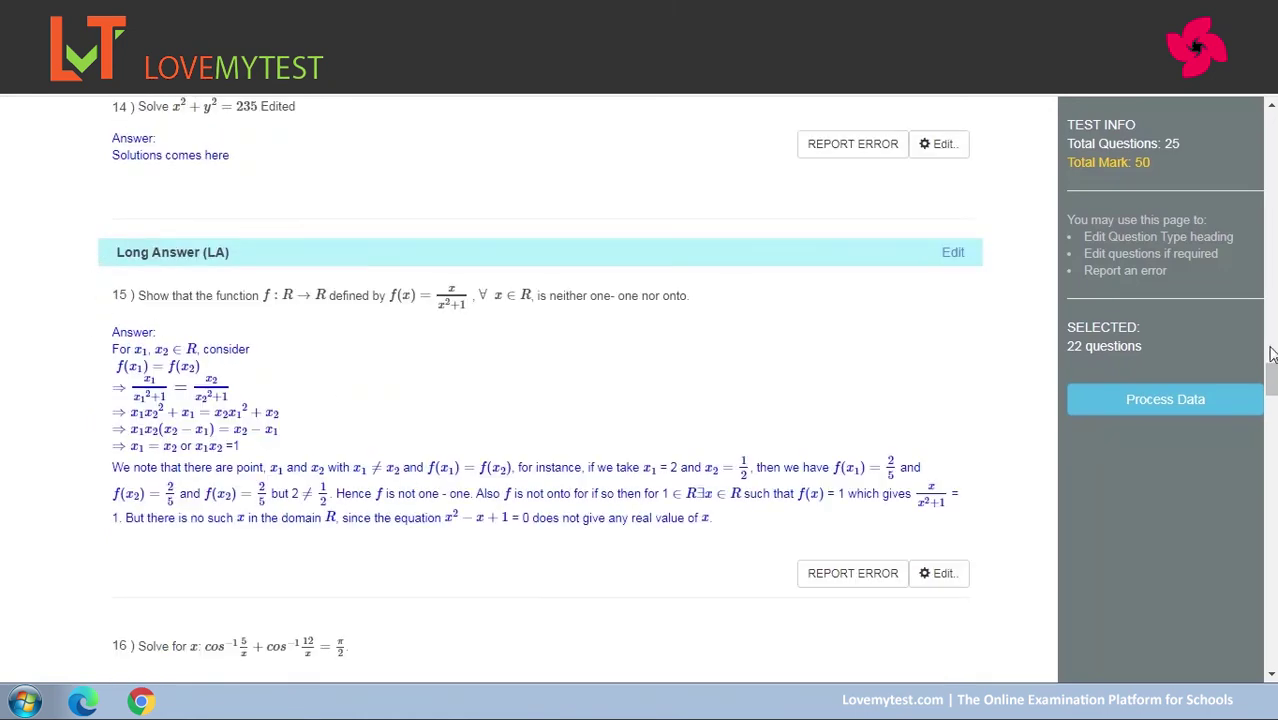
mouse_move(1271, 378)
left_mouse_down()
mouse_move(1272, 267)
mouse_move(1272, 373)
left_mouse_up()
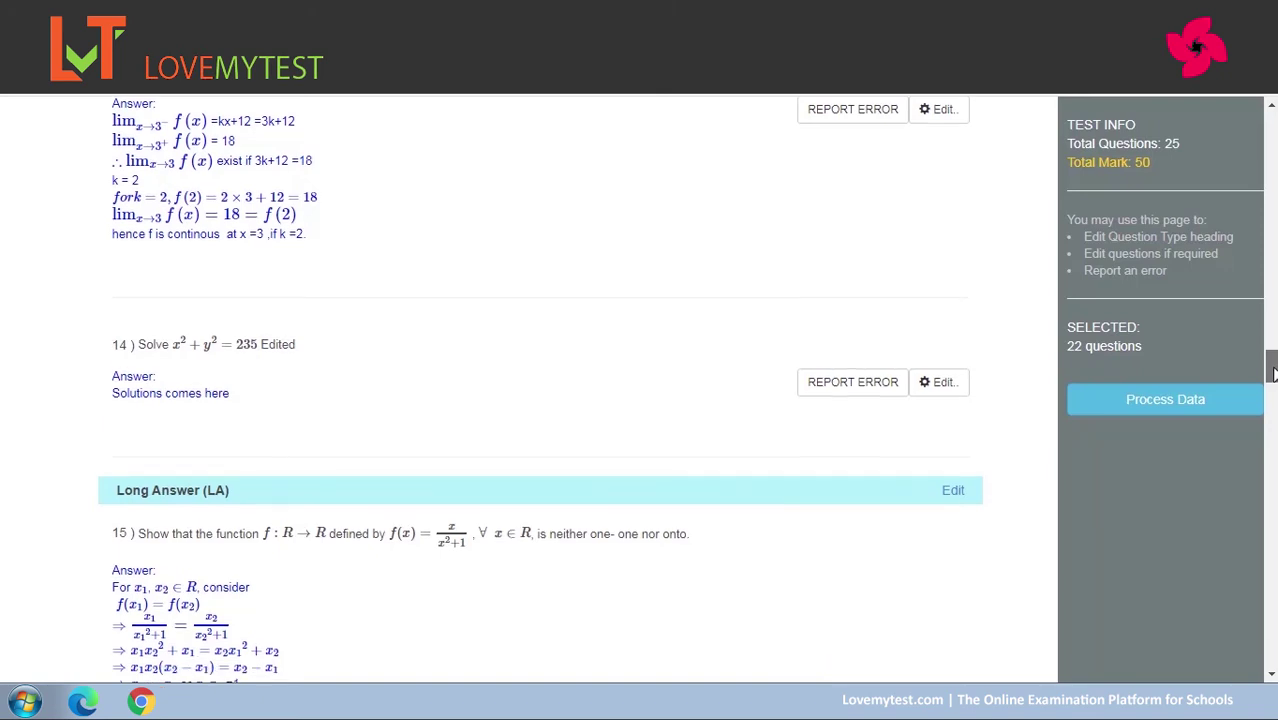
left_click_drag(1272, 373, 1272, 435)
Process the question paper and scroll through its Student version preview.
left_click(1175, 399)
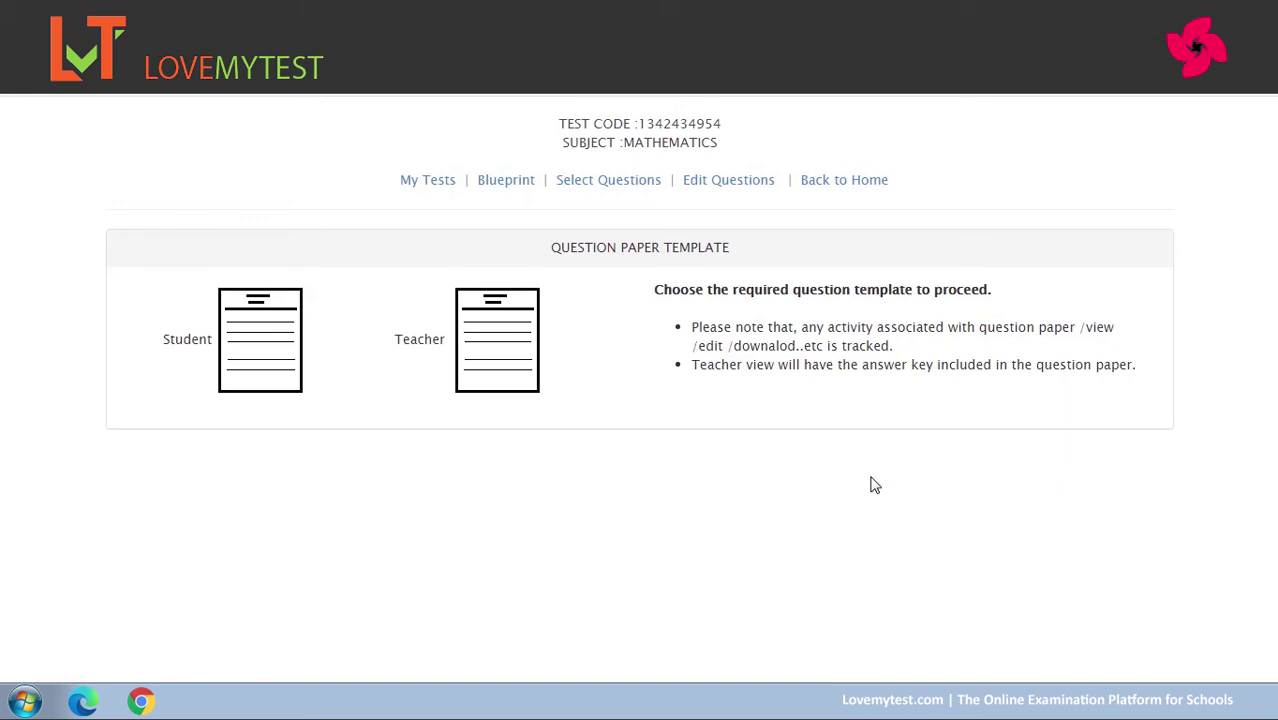
left_click(256, 342)
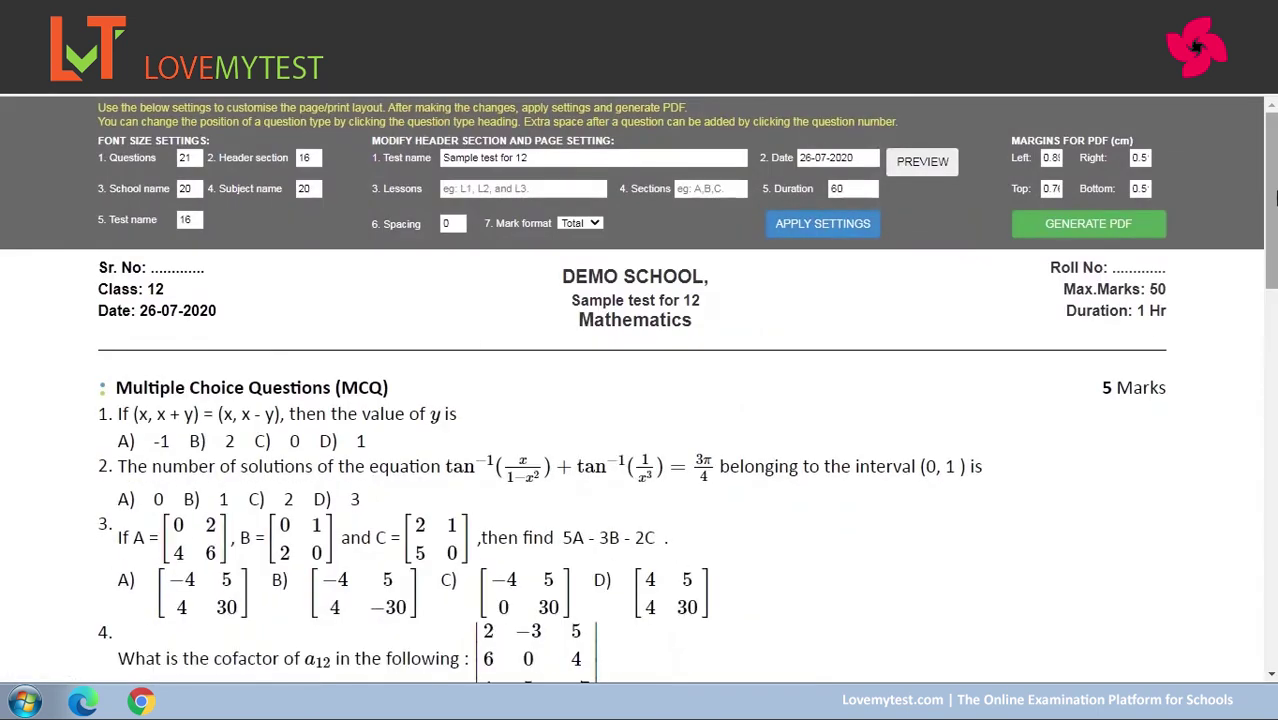
mouse_move(1274, 176)
left_mouse_down()
mouse_move(1274, 562)
mouse_move(1274, 200)
left_mouse_up()
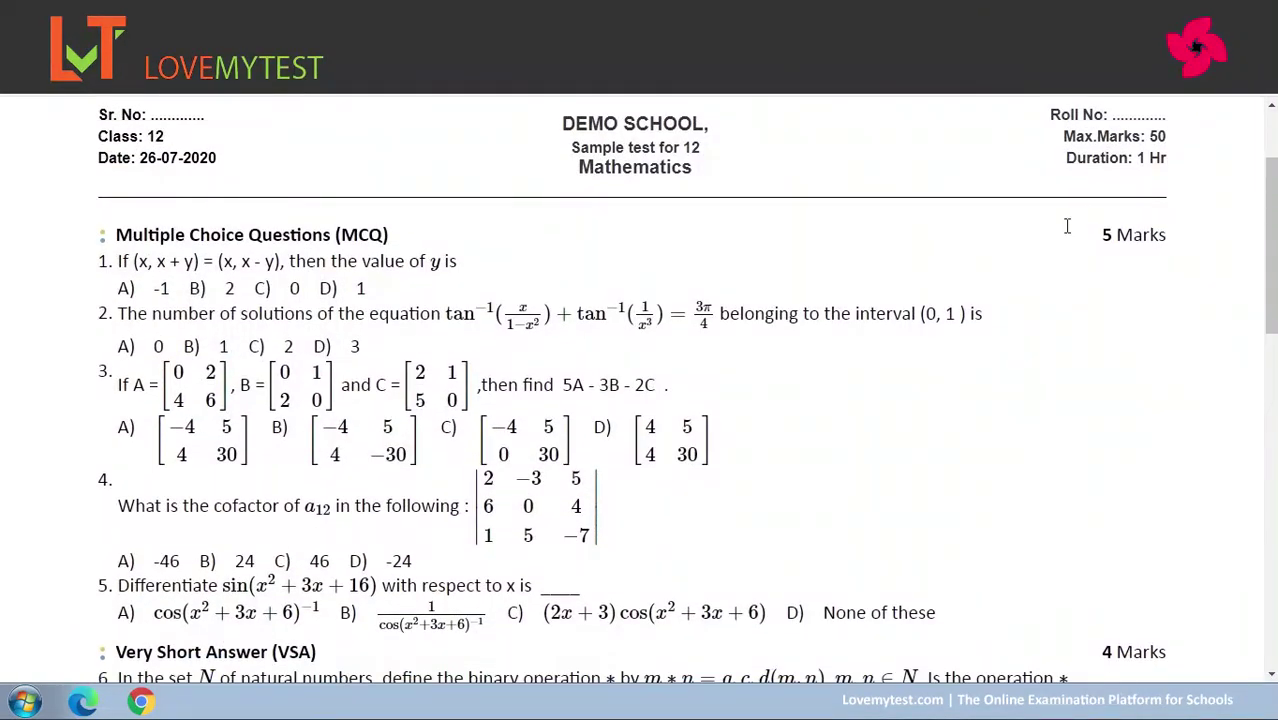
left_click_drag(1274, 266, 1274, 196)
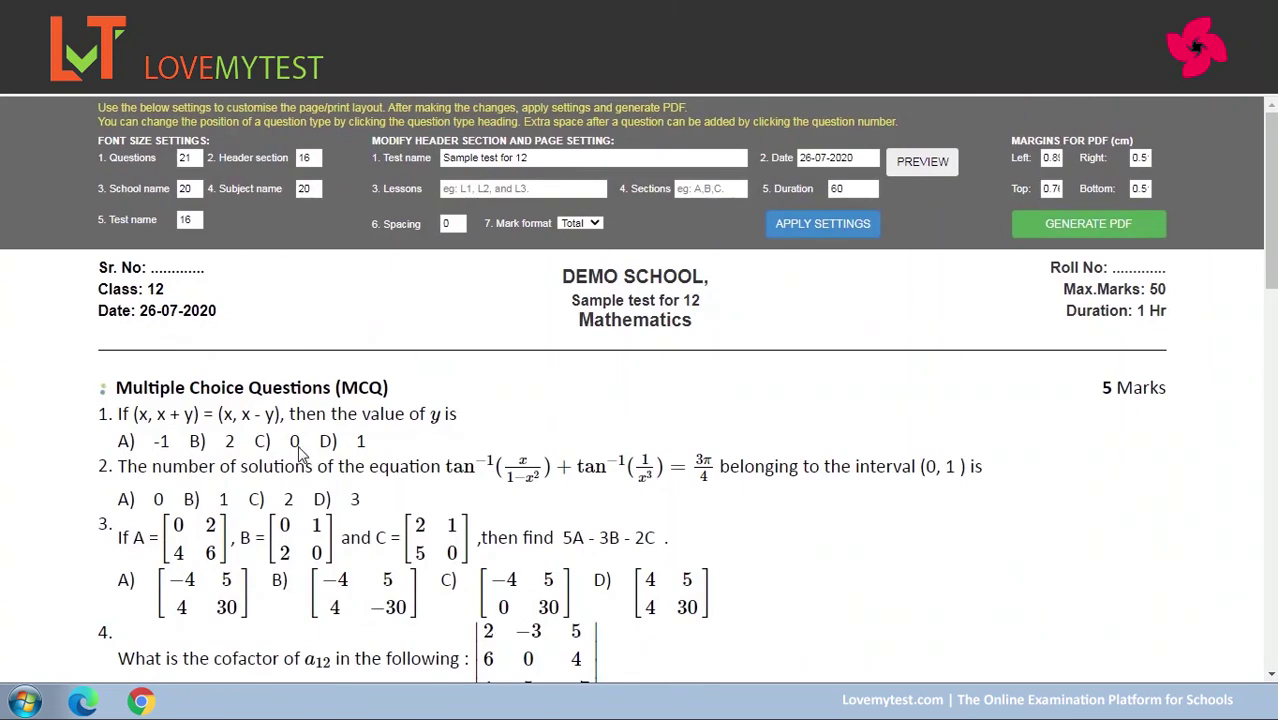
left_click_drag(1272, 215, 1273, 183)
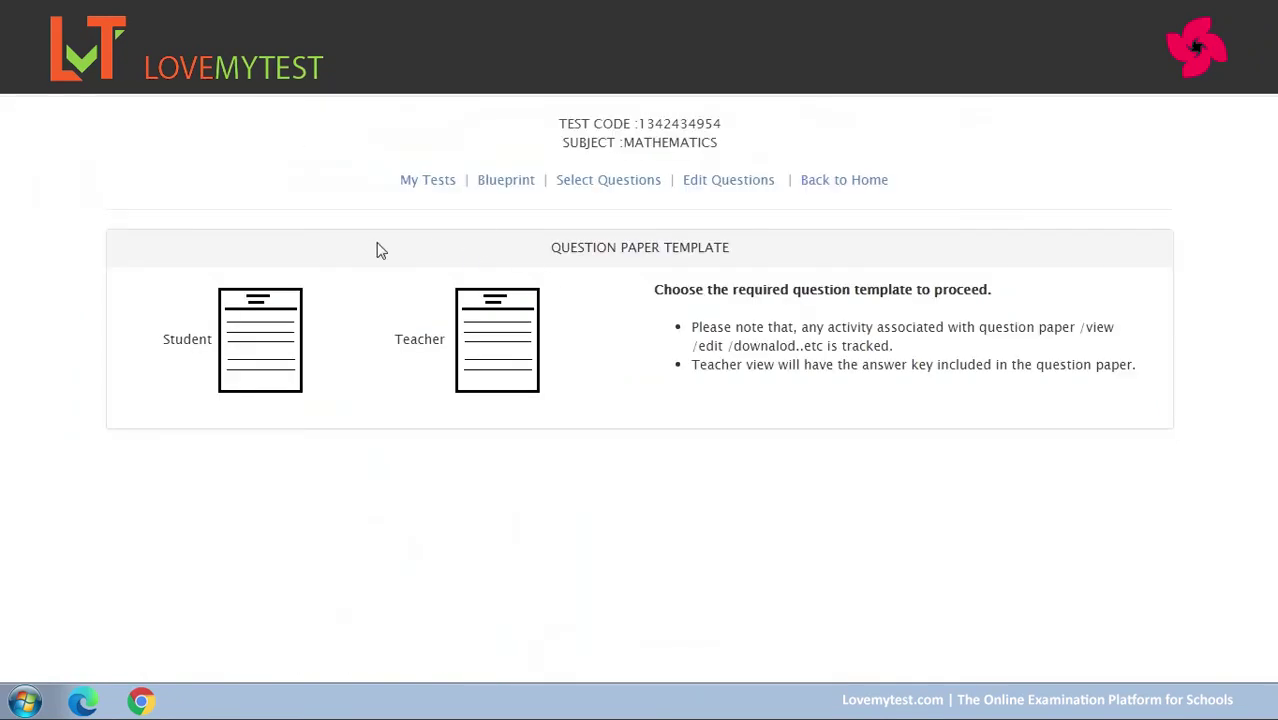
left_click(494, 351)
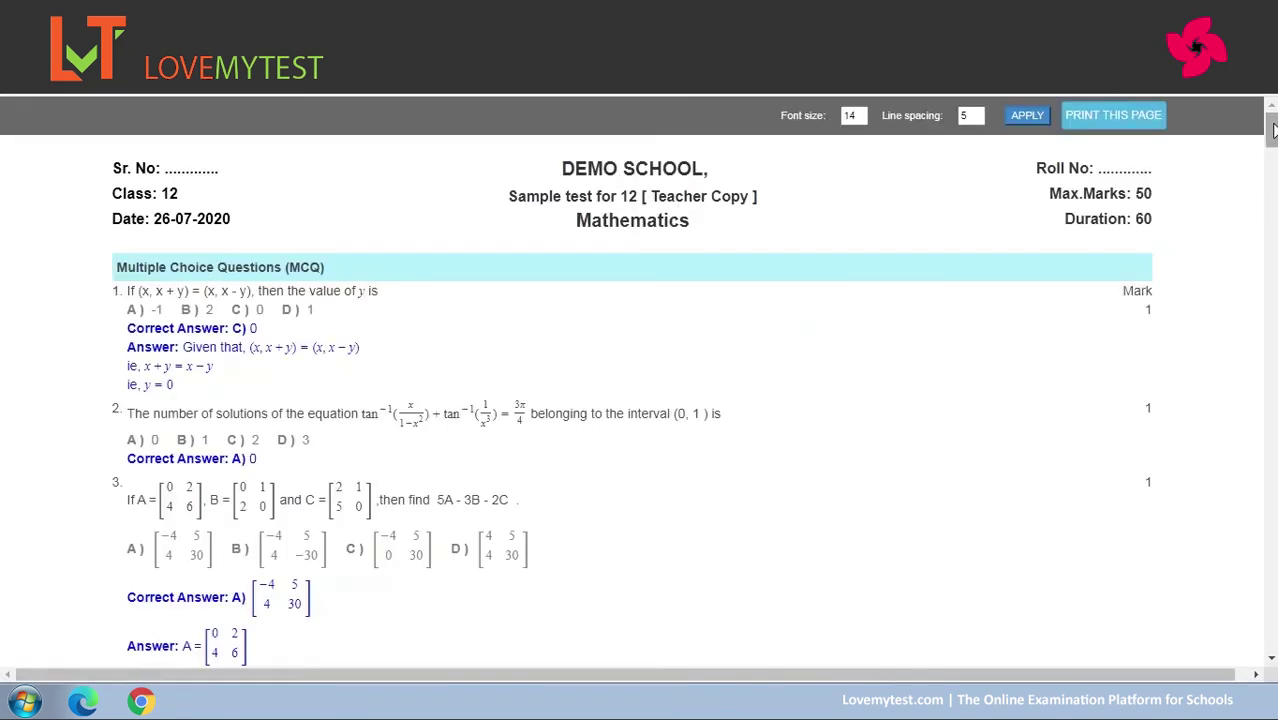
mouse_move(1272, 130)
left_mouse_down()
mouse_move(1272, 612)
mouse_move(1272, 132)
left_mouse_up()
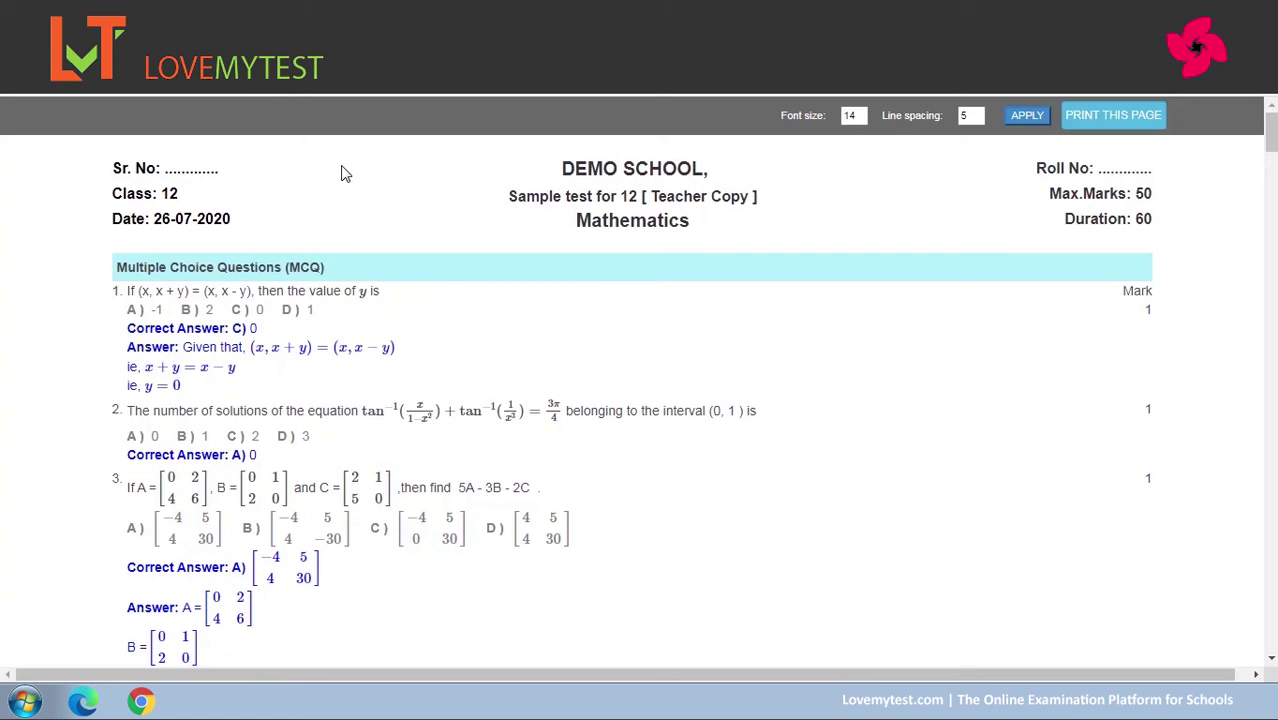
key("ctrl+w")
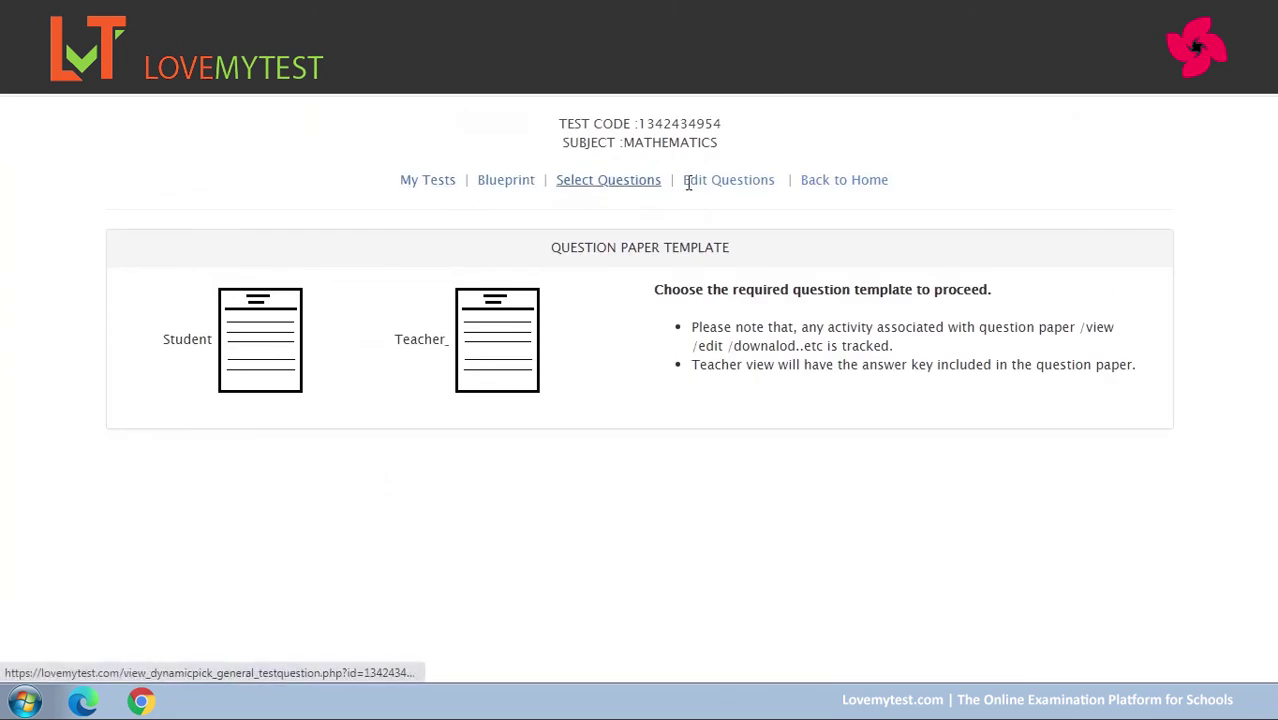
Go from the home dashboard to Conduct Online Tests and scroll to Sample test for 12.
left_click(838, 185)
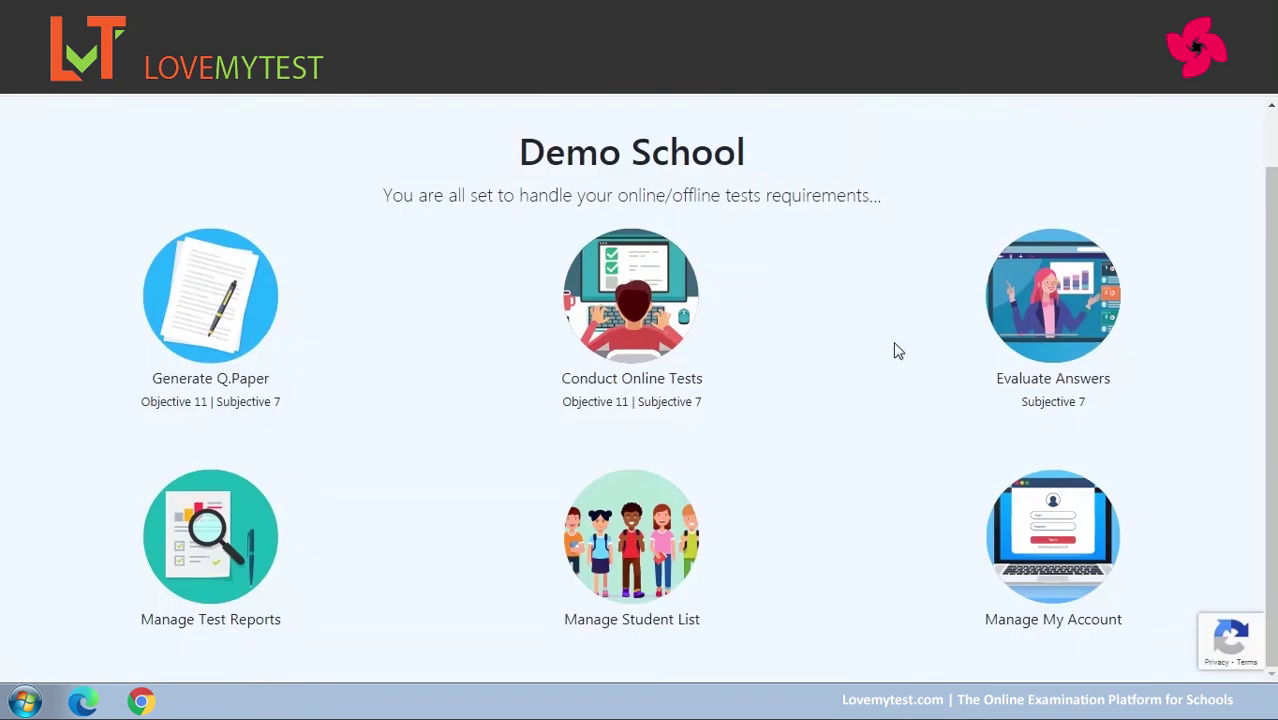
left_click(644, 306)
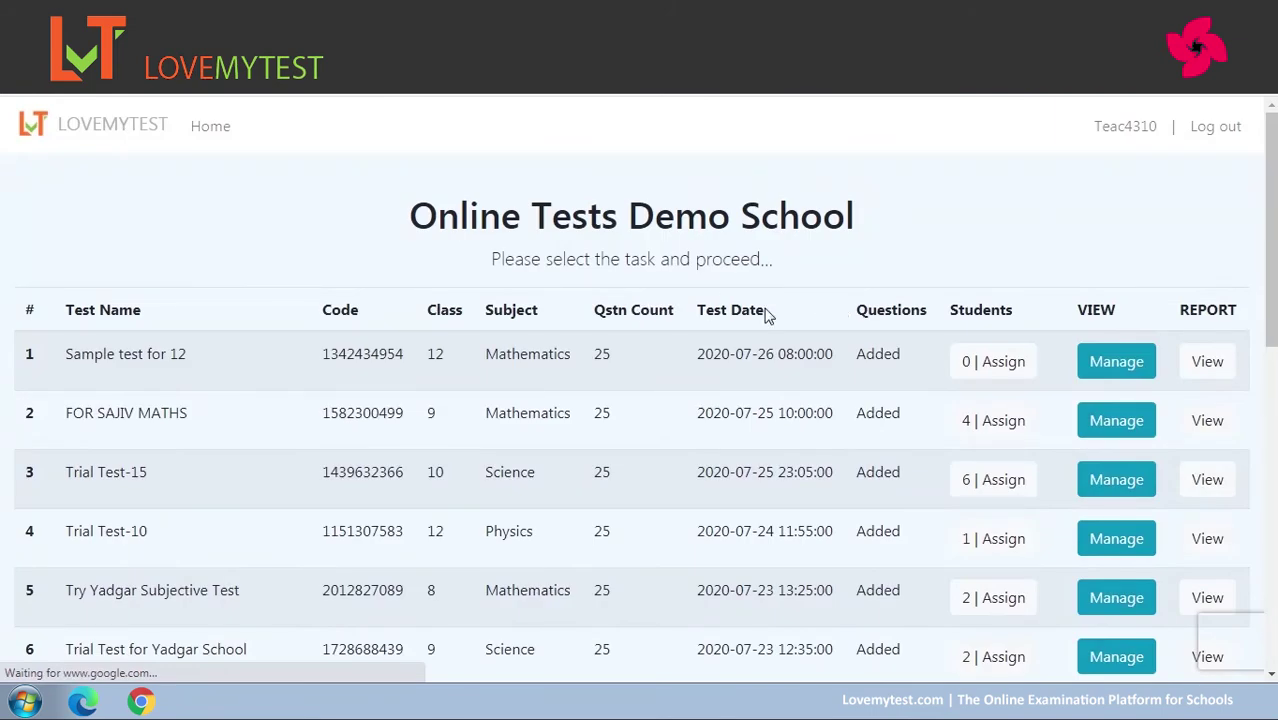
left_click_drag(1270, 227, 1270, 549)
scroll(836, 270, "up", 8)
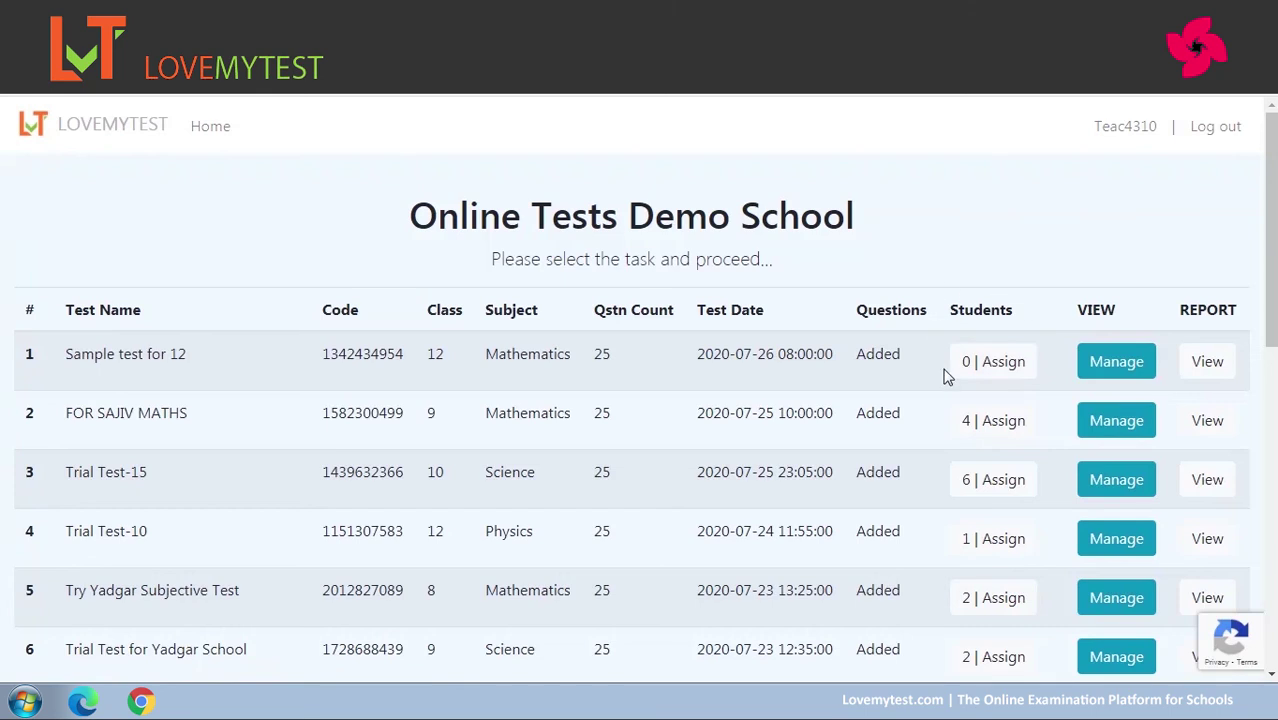
Open assignment for Sample test for 12 and tick the listed Class 12 student.
left_click(1003, 364)
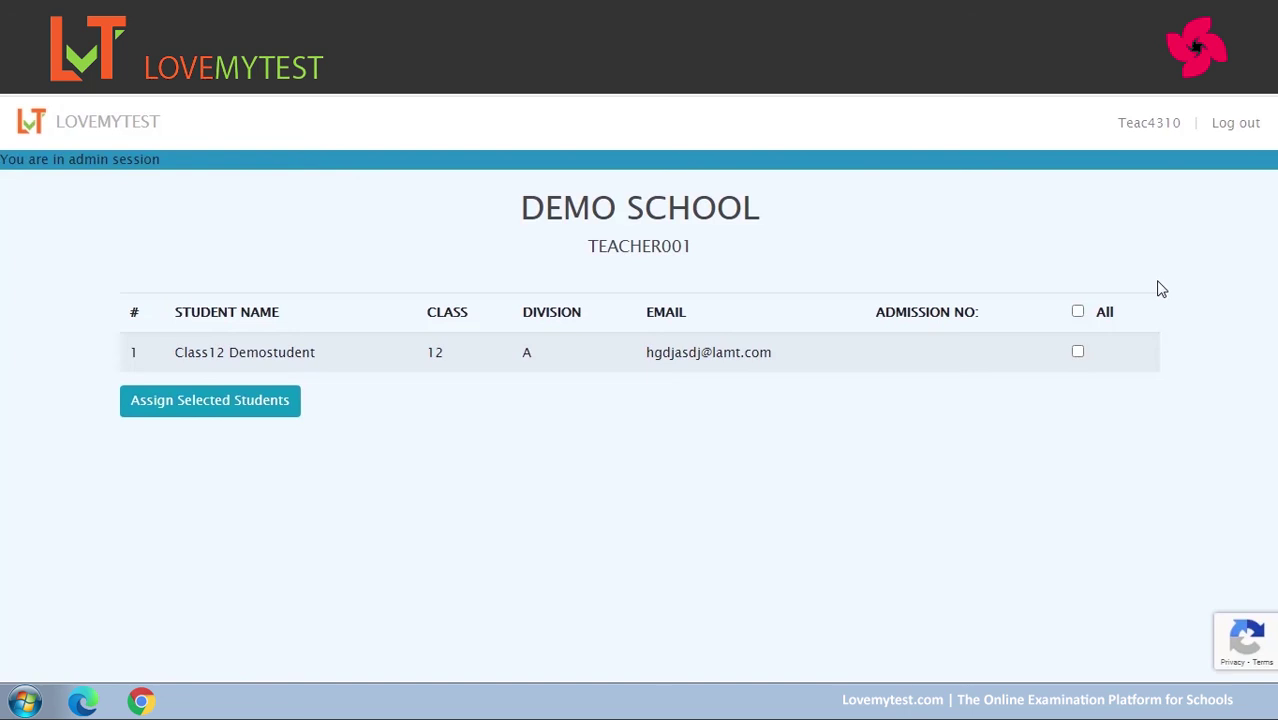
left_click(1078, 351)
Go from the school dashboard to the student list management page.
left_click(127, 130)
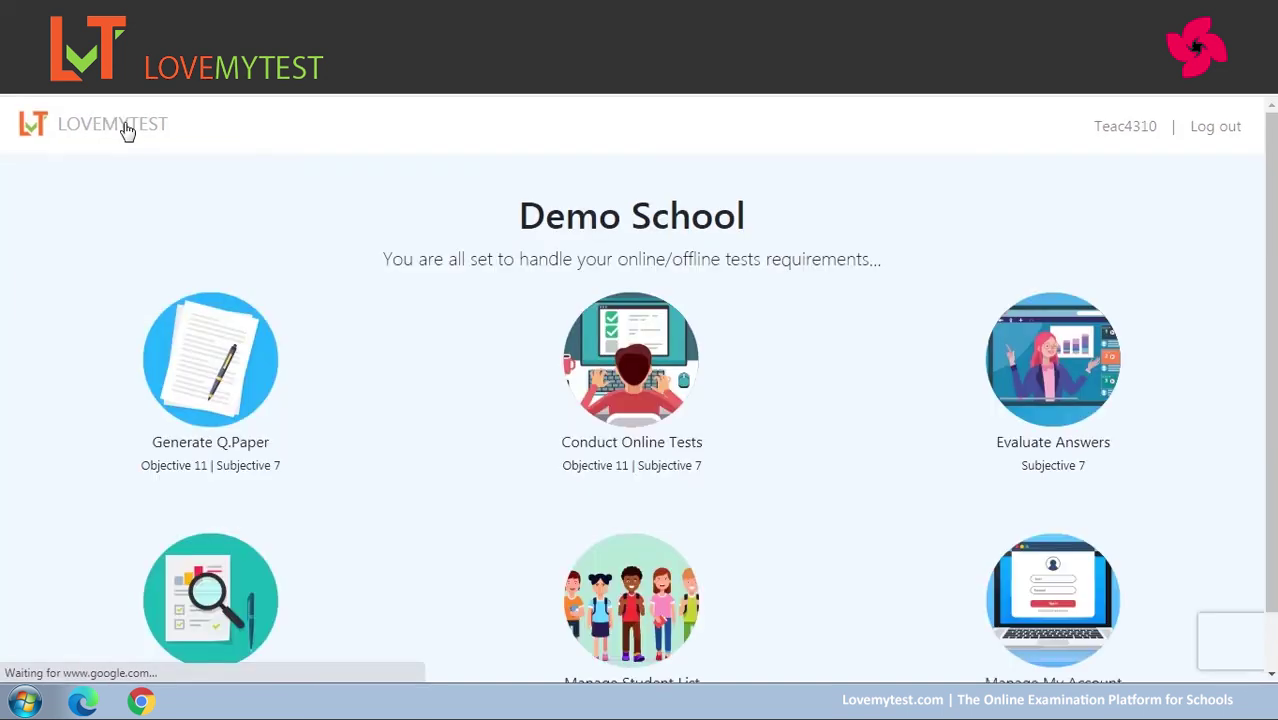
scroll(741, 538, "down", 1)
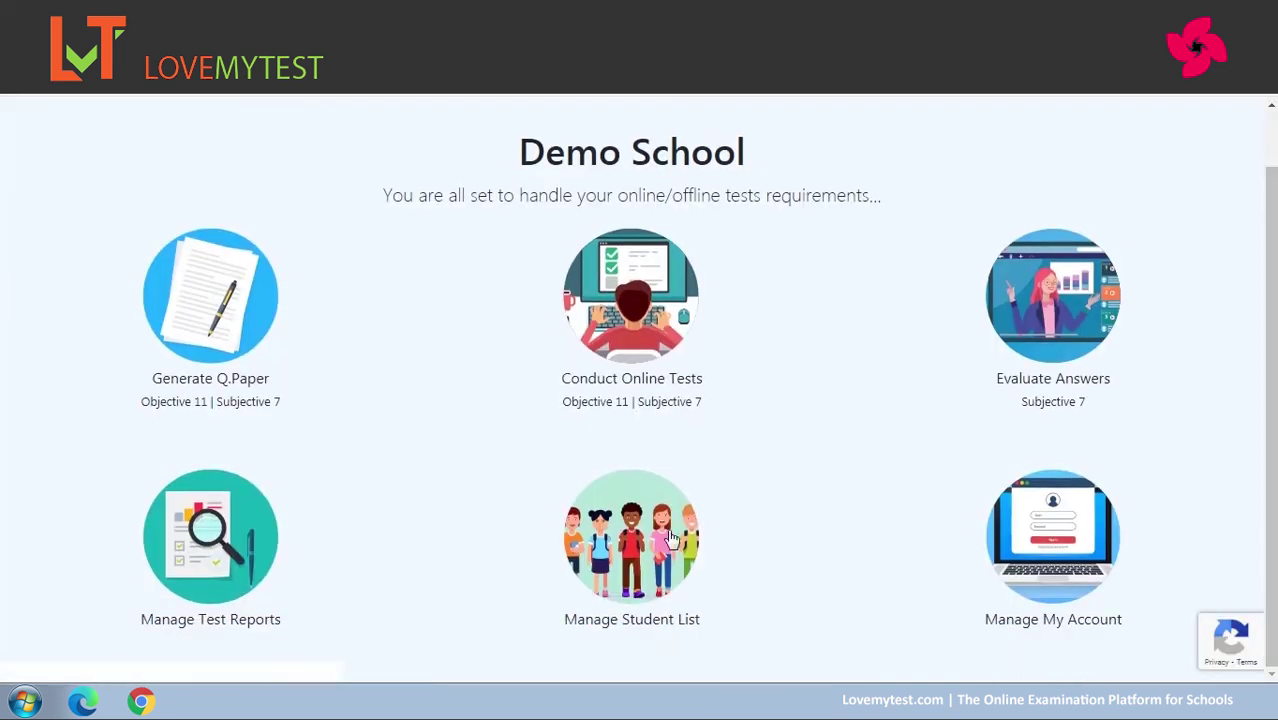
left_click(640, 537)
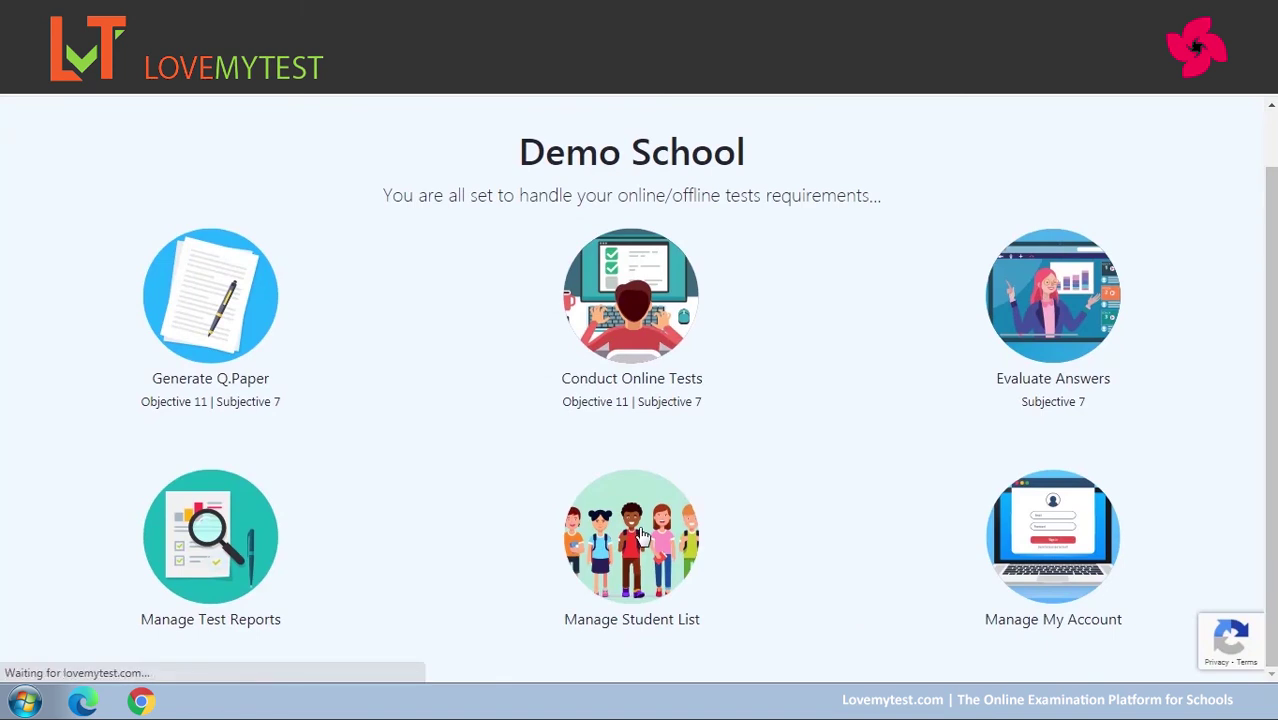
mouse_move(1273, 127)
left_mouse_down()
mouse_move(1275, 140)
mouse_move(1272, 124)
left_mouse_up()
Fill in the new student's name, e-mail address and admission number on the add-student form.
left_click(235, 310)
type("Studnt")
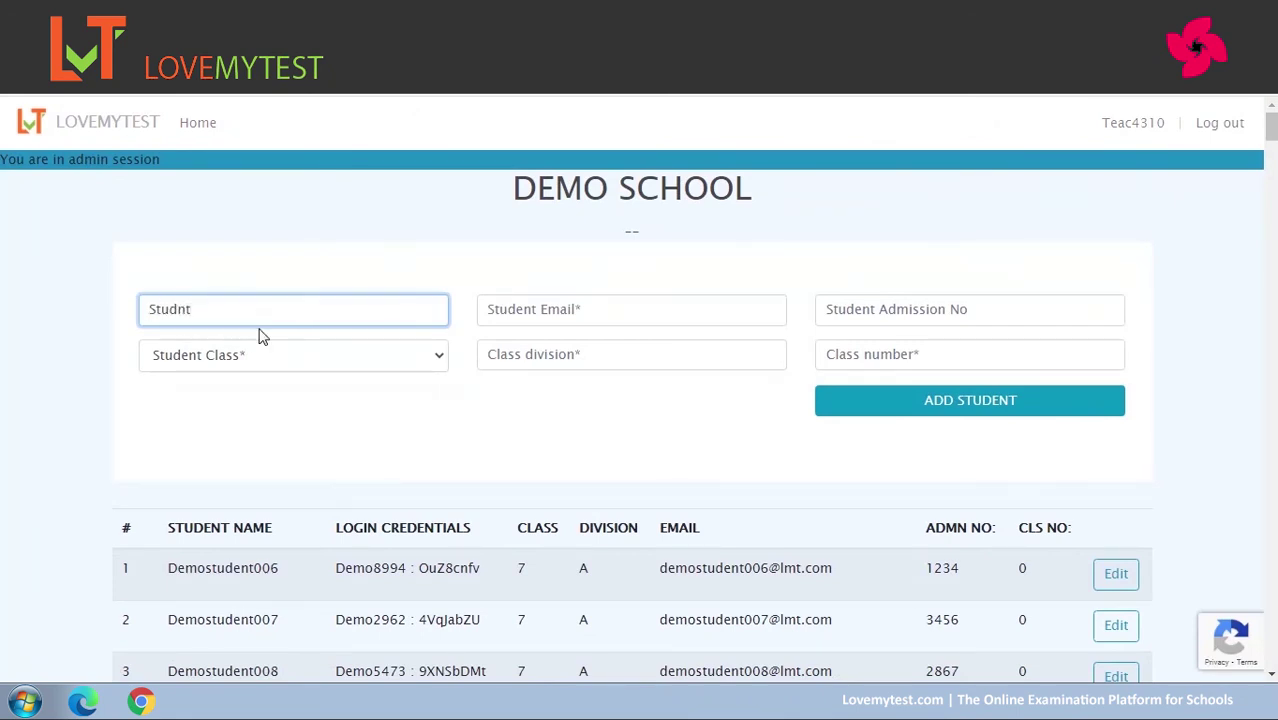
key("BackSpace")
key("BackSpace")
type("ent2")
left_click(550, 308)
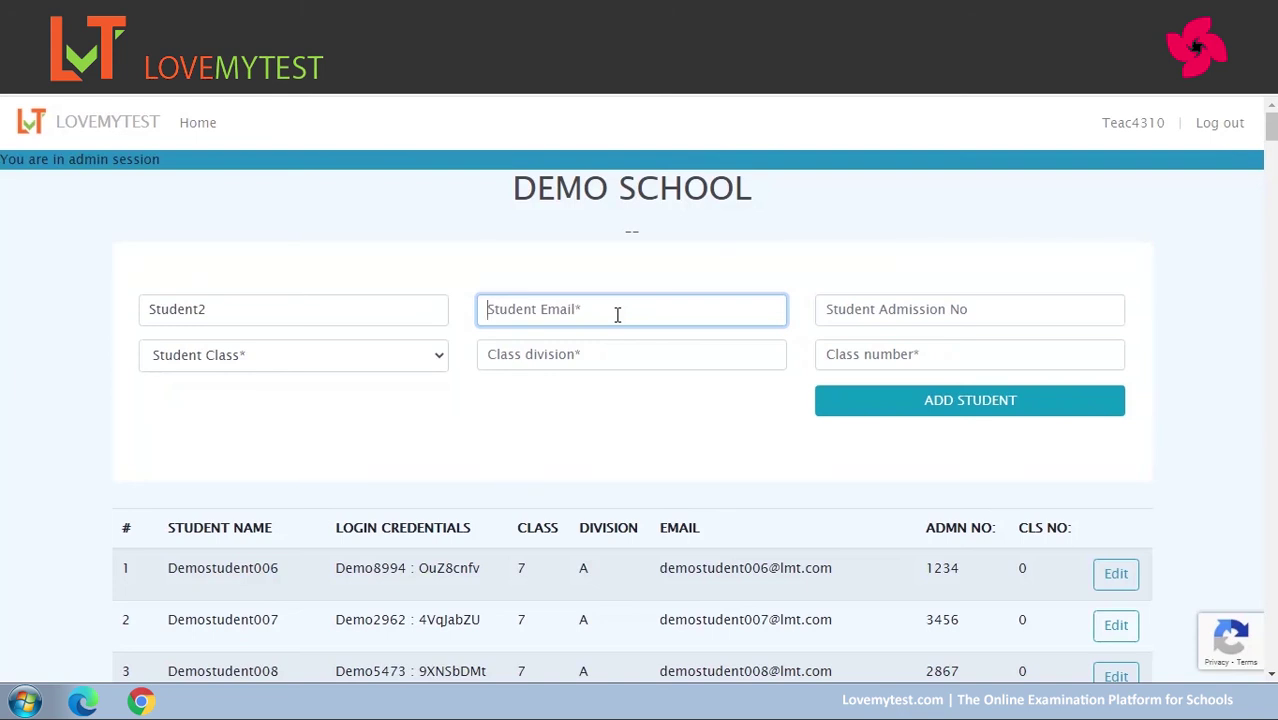
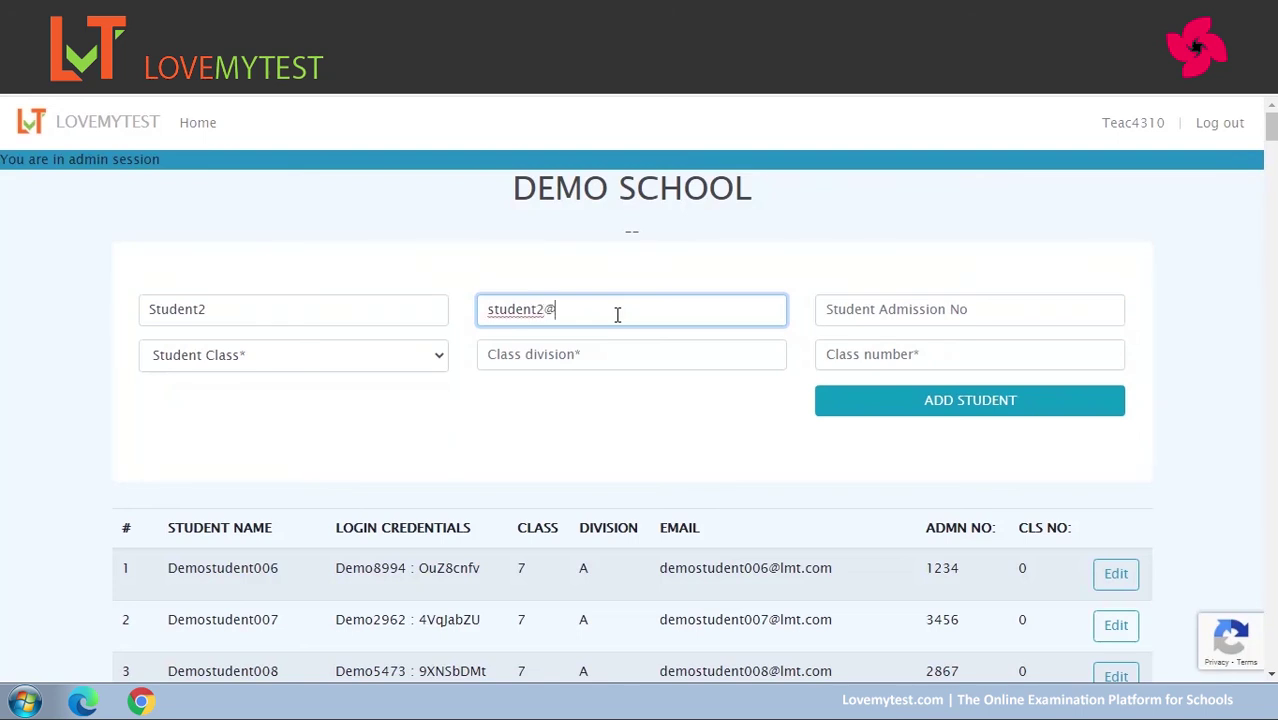
left_click(924, 308)
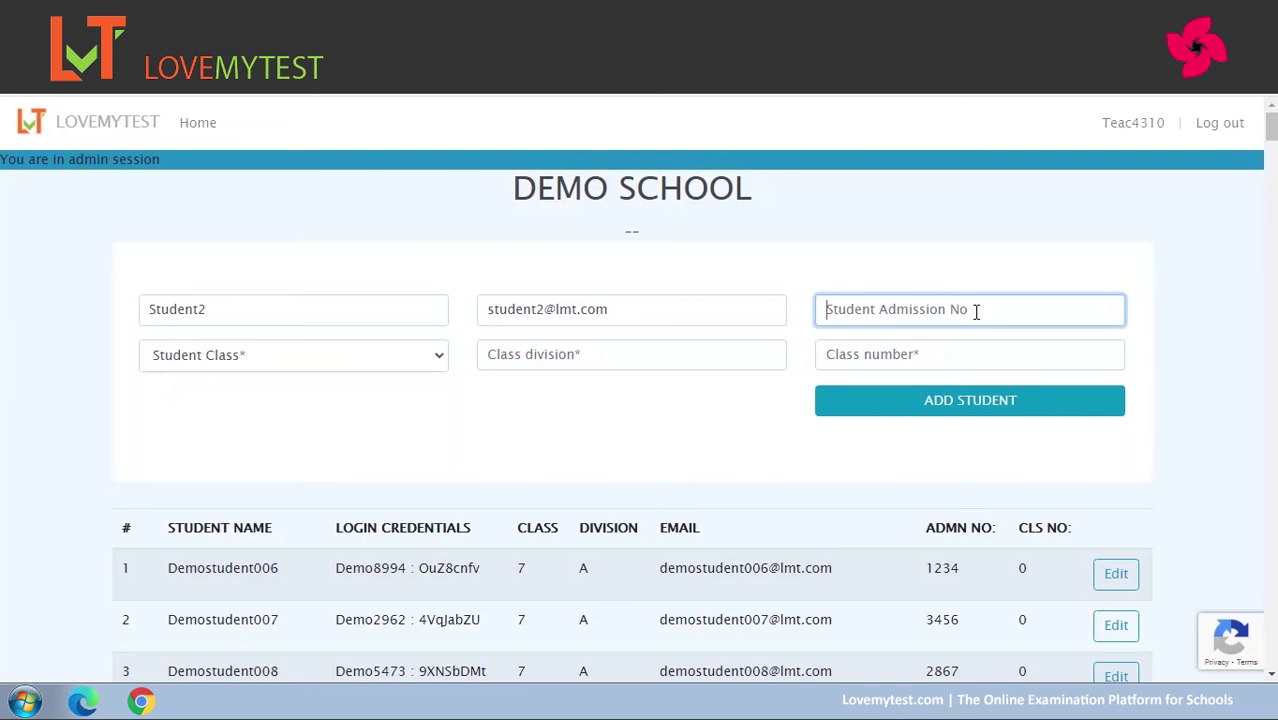
type("2345")
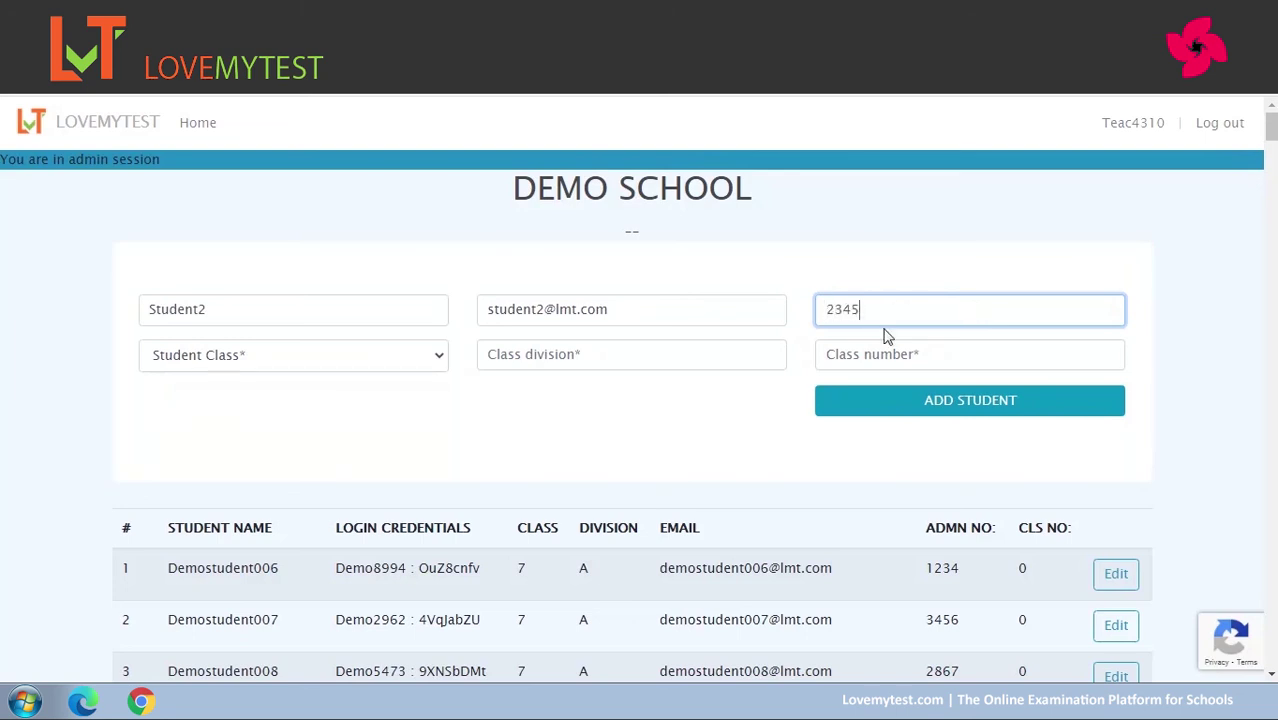
Give the new student class 12, division A, class number 35, and add them to the list.
left_click(432, 358)
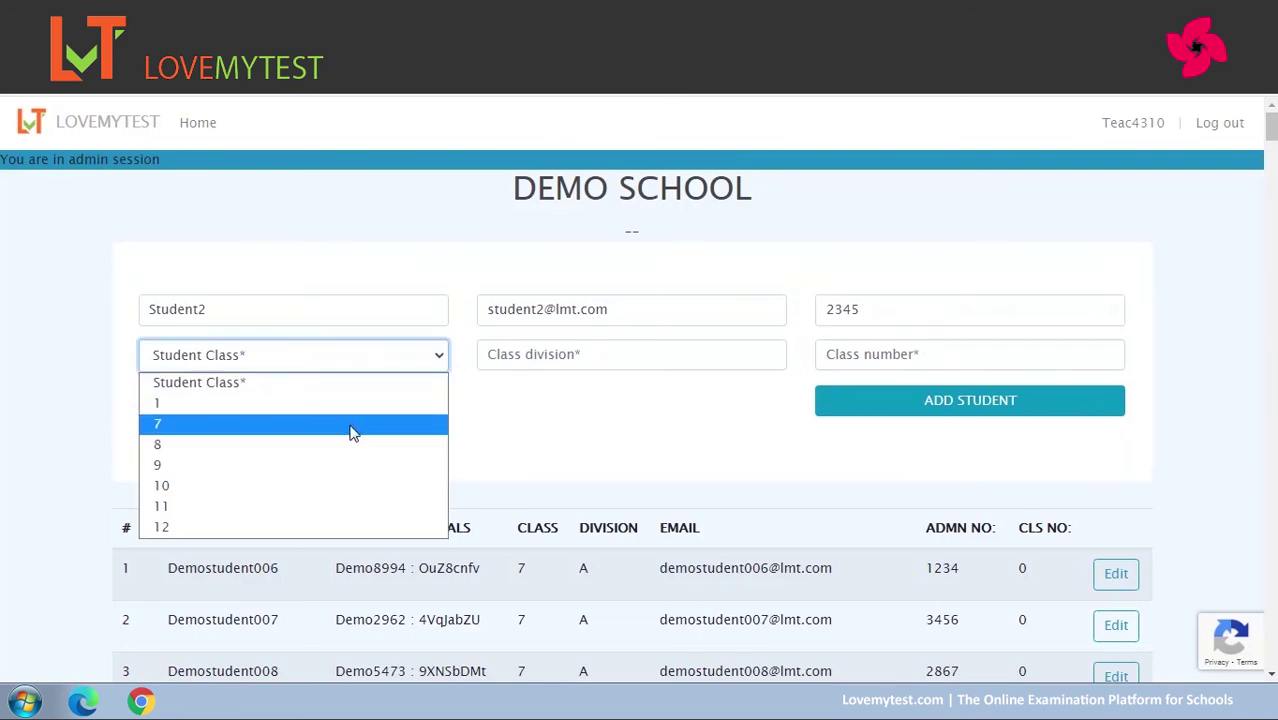
left_click(324, 527)
left_click(686, 360)
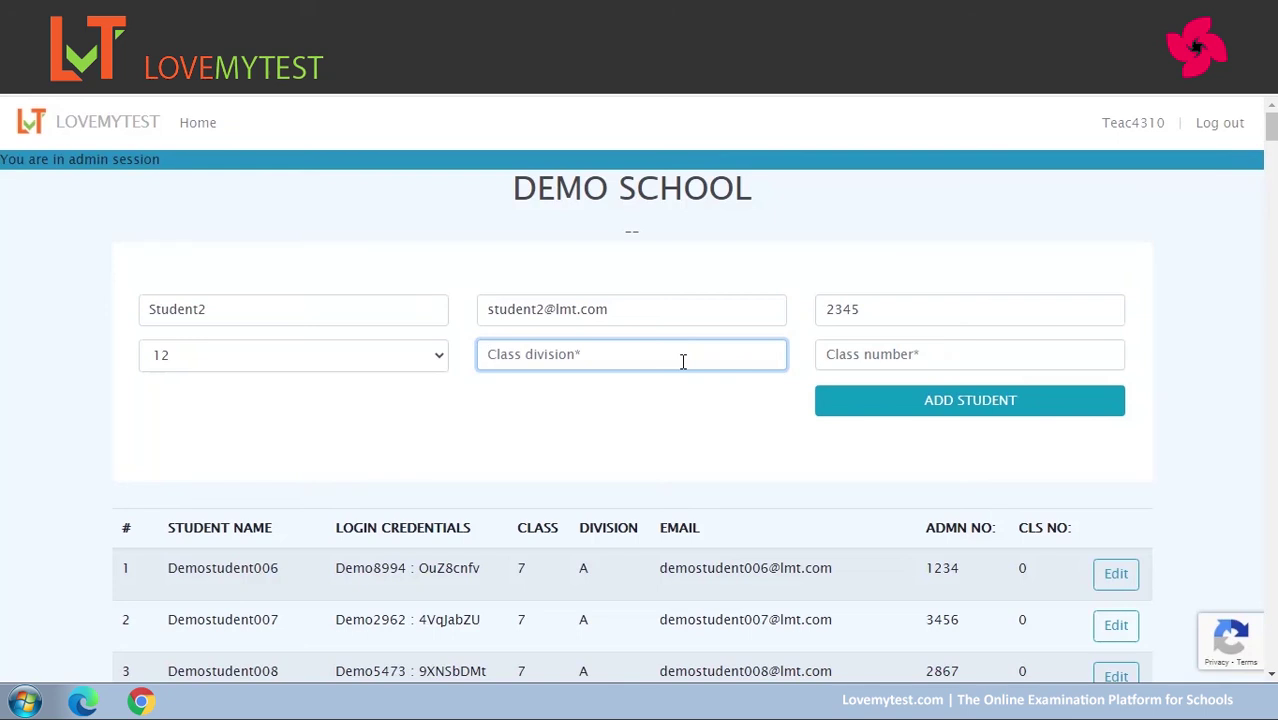
type("A")
left_click(832, 356)
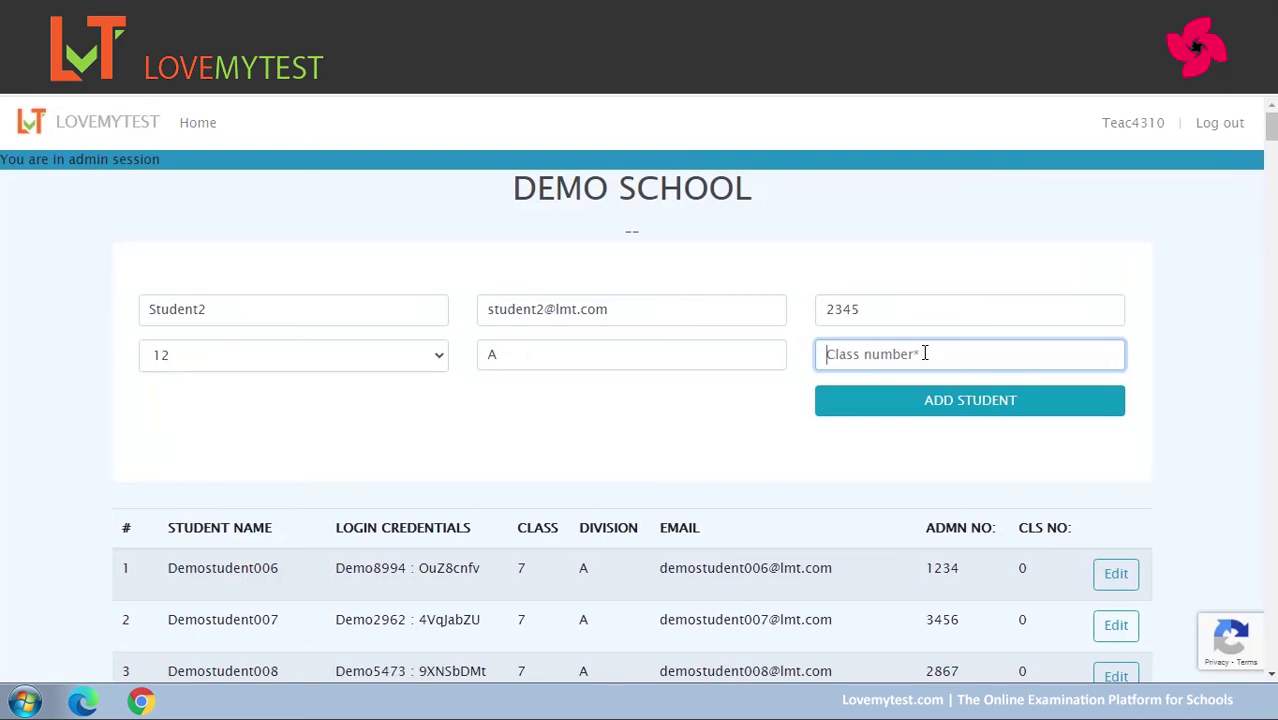
type("35")
left_click(969, 405)
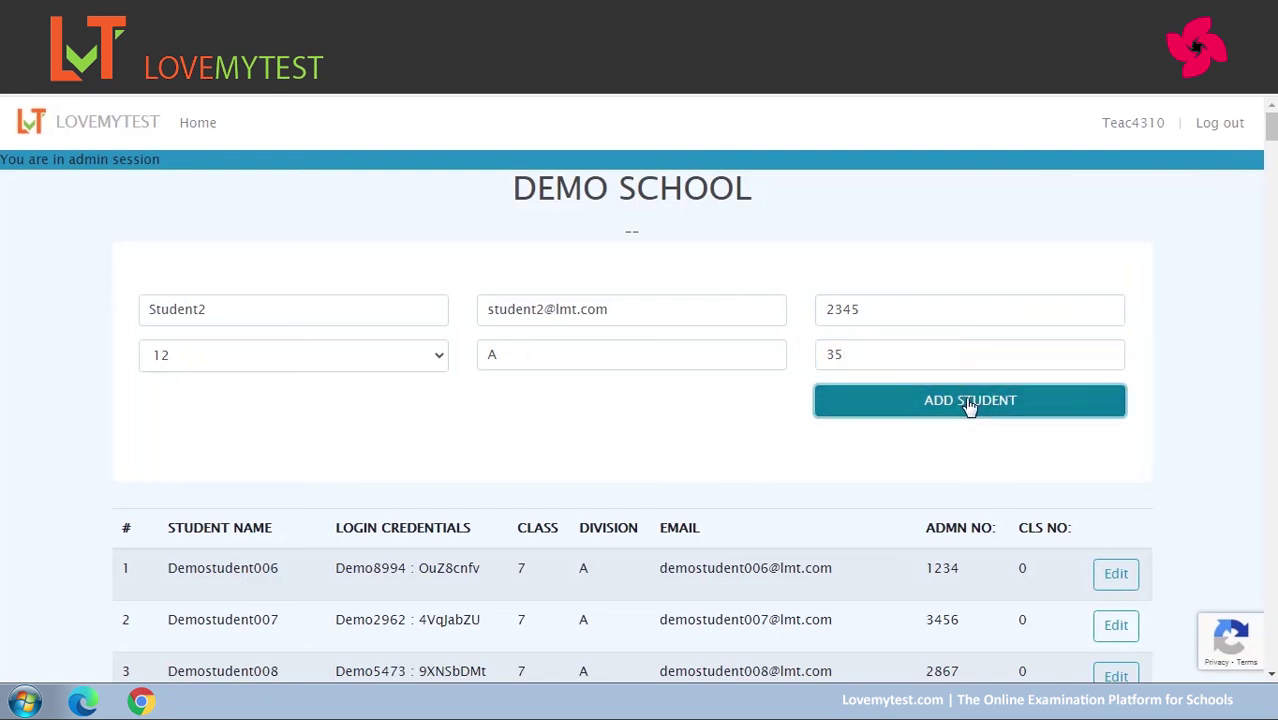
left_click_drag(1274, 133, 1274, 652)
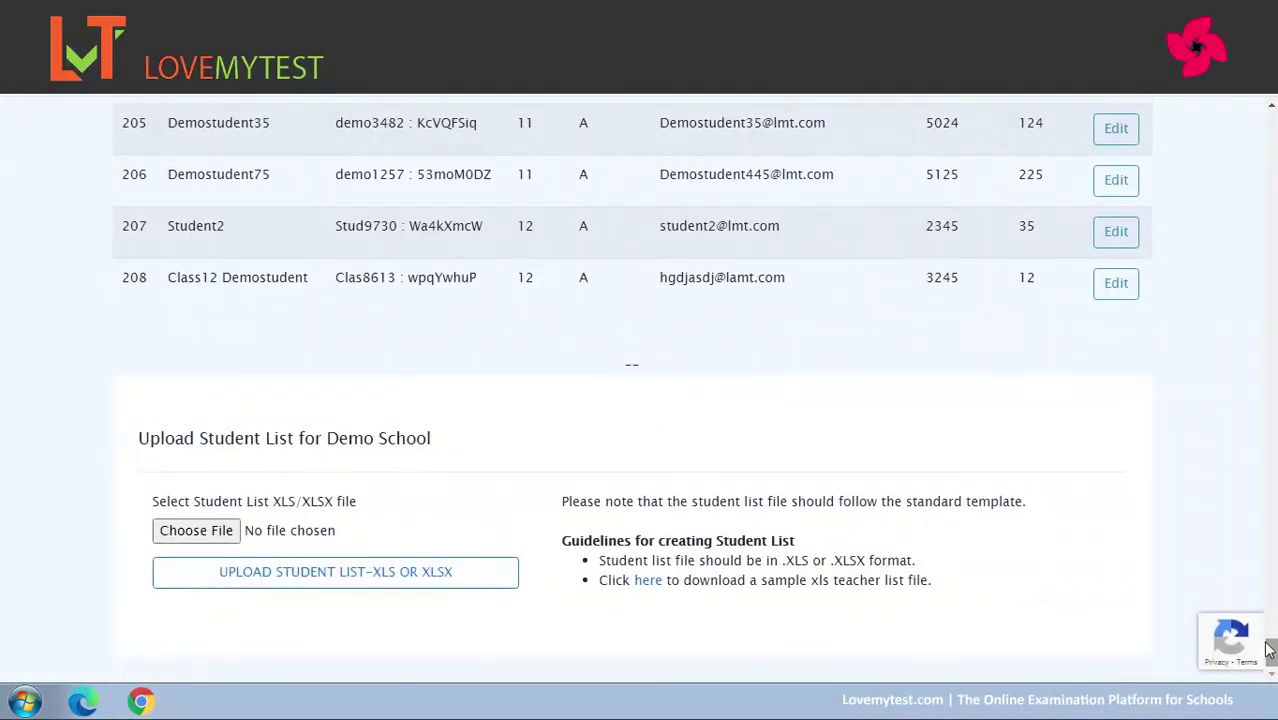
Re-save Student2's record unchanged (class 12, division A, number 35) and confirm the update.
left_click_drag(168, 228, 240, 231)
left_click_drag(336, 226, 485, 226)
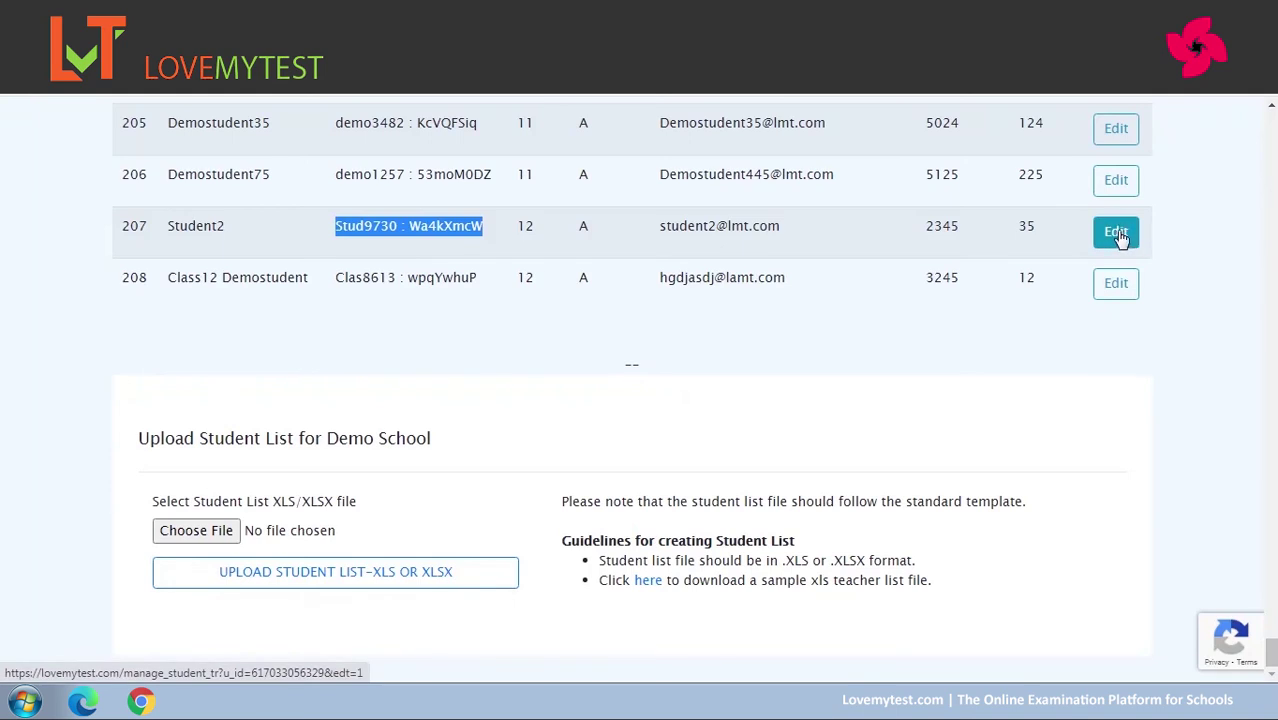
left_click(1118, 238)
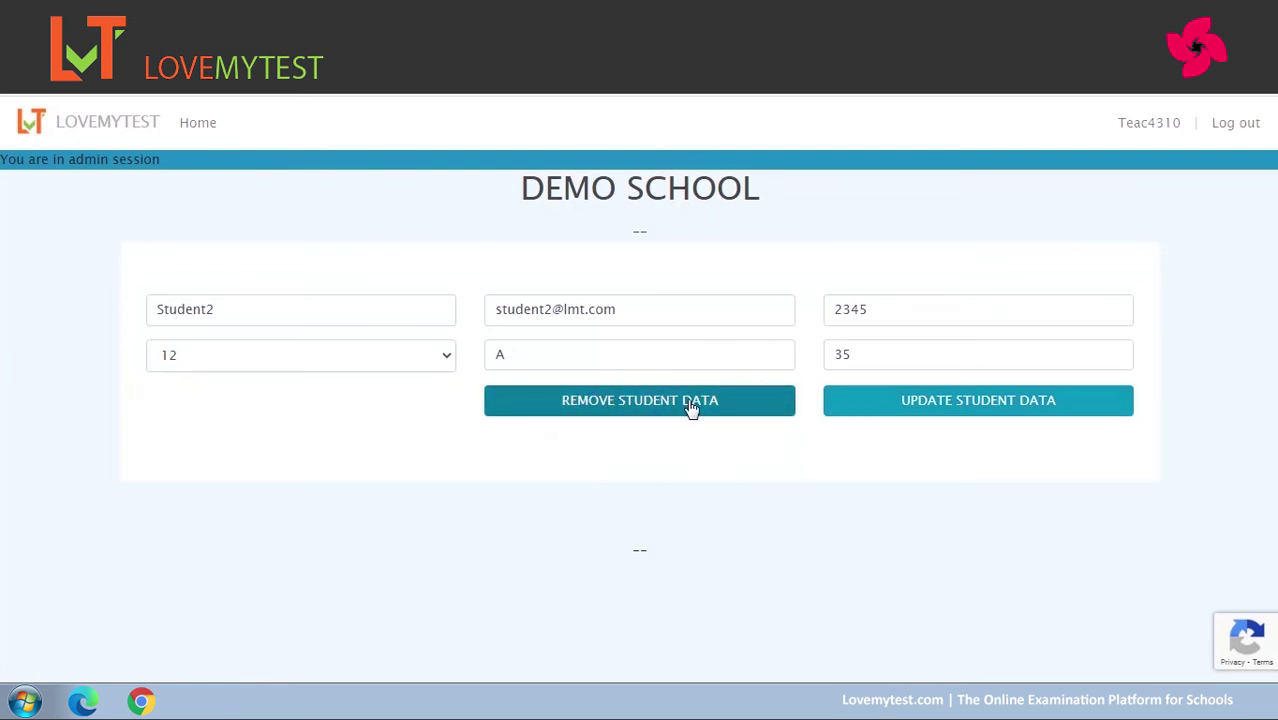
left_click(950, 402)
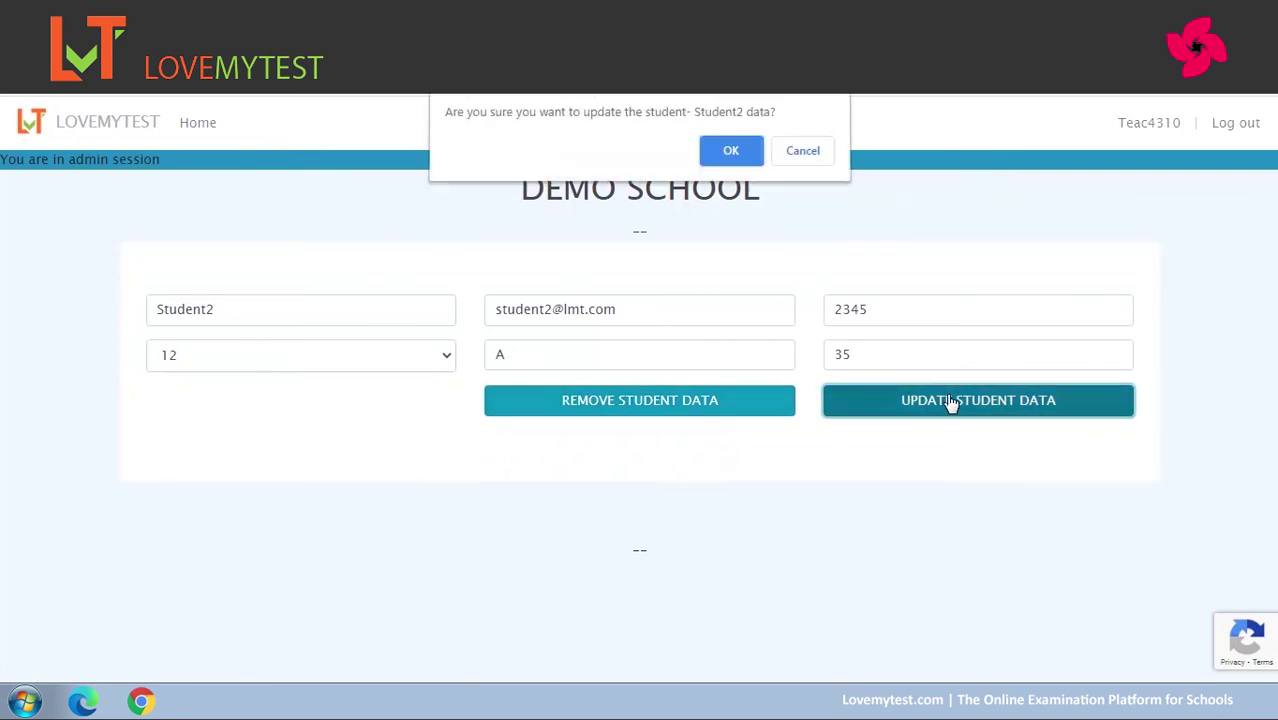
left_click(731, 155)
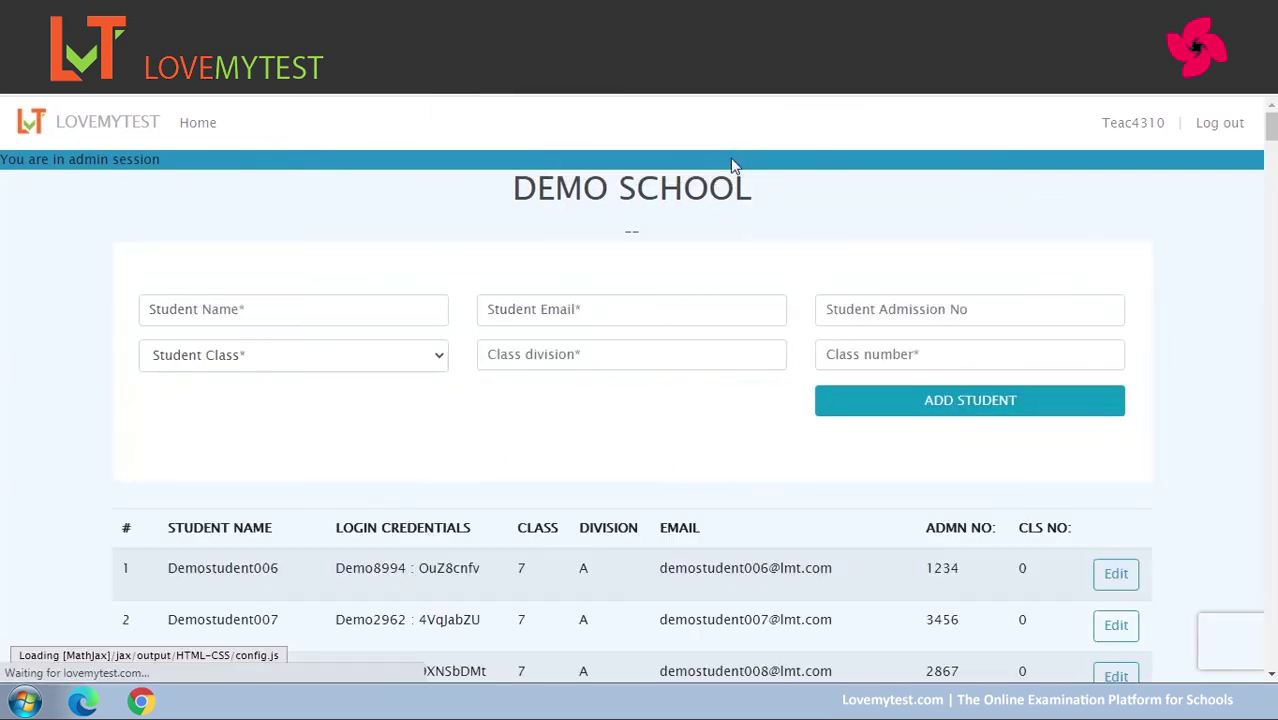
From the Demo School home page, reach Online Tests and start assigning students to Sample test for 12.
left_click(198, 126)
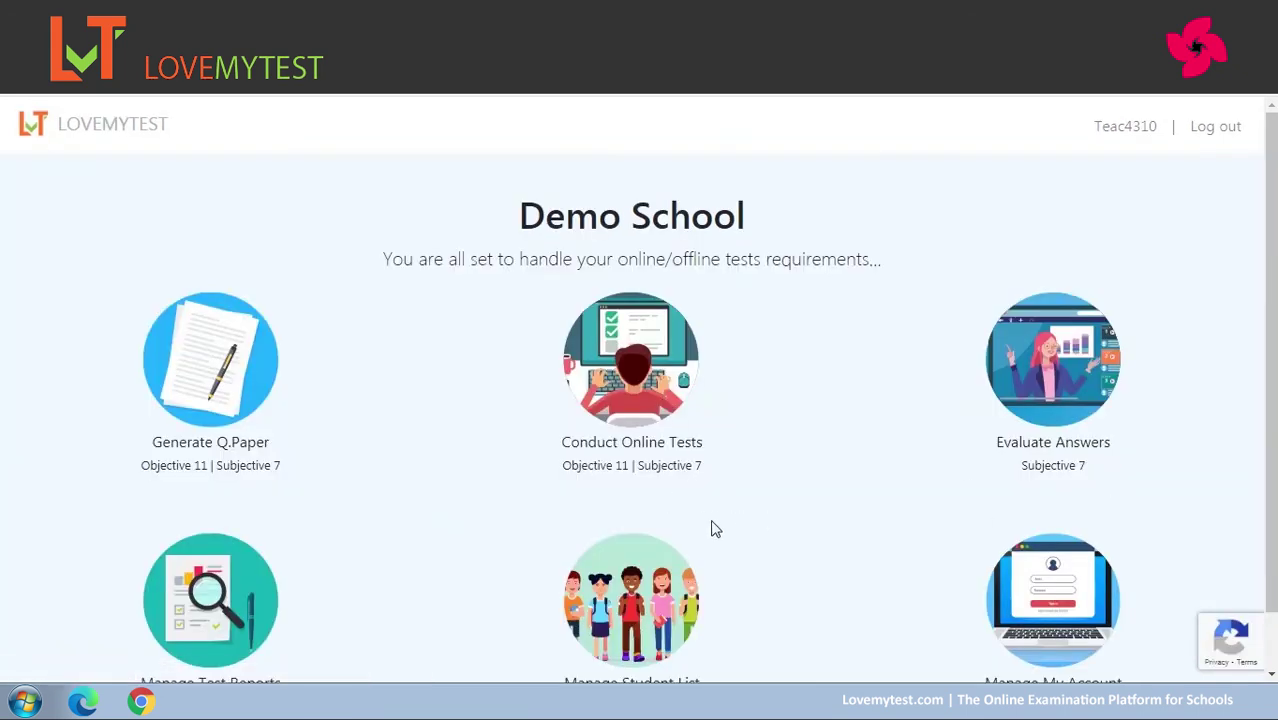
scroll(1270, 470, "down", 2)
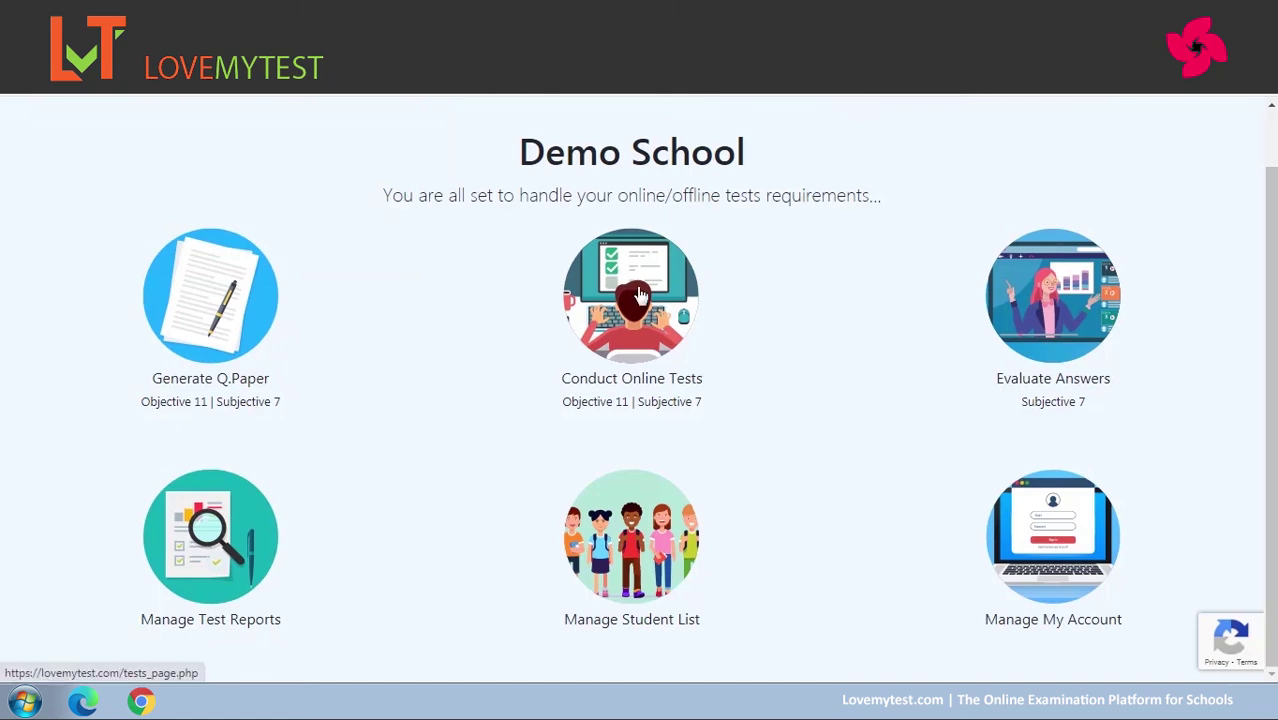
left_click(638, 296)
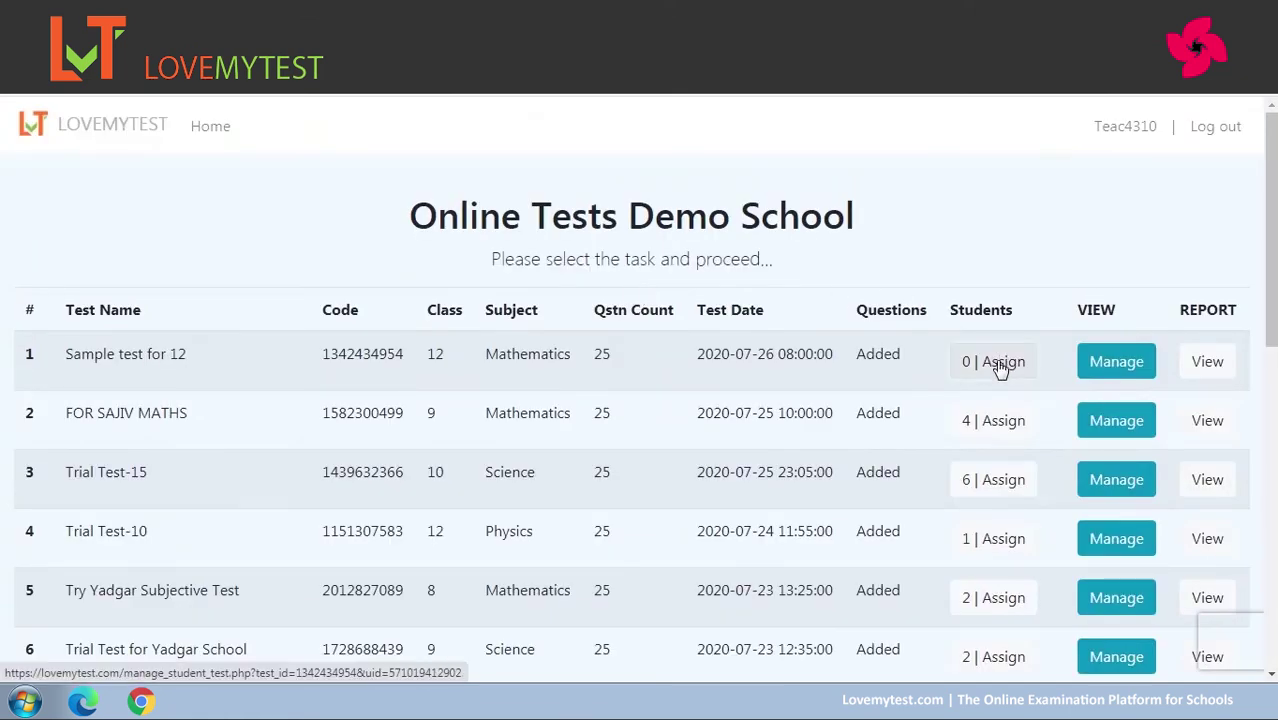
left_click(1000, 365)
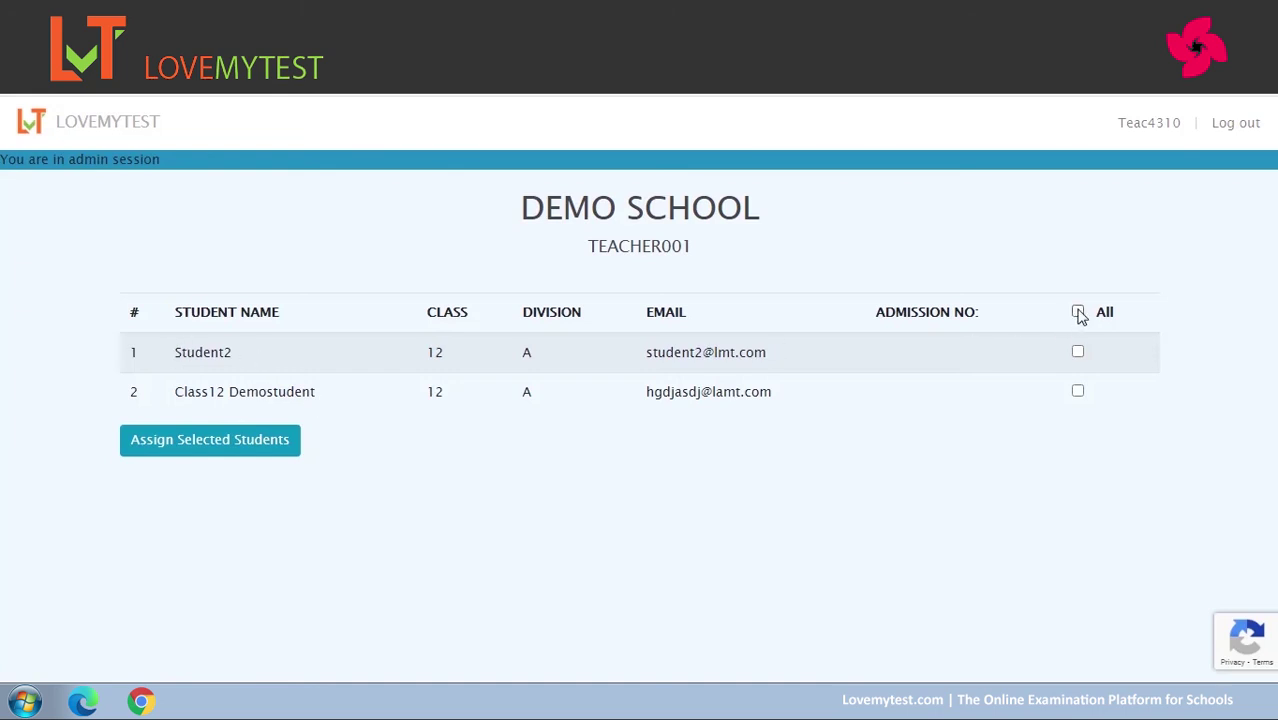
Select both listed class 12 students and assign them to Sample test for 12.
left_click(1078, 312)
left_click(205, 446)
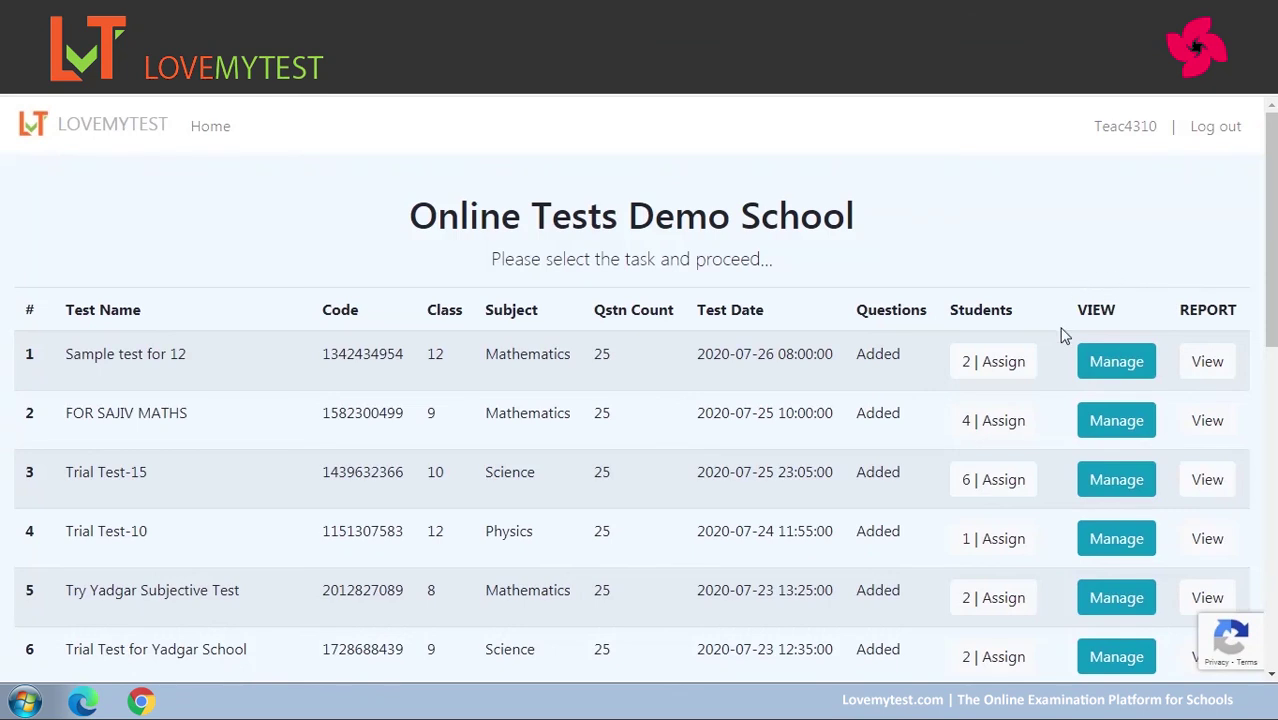
View Sample test for 12's live tracker and check Student2's not-started status and MANAGE options.
left_click(1112, 367)
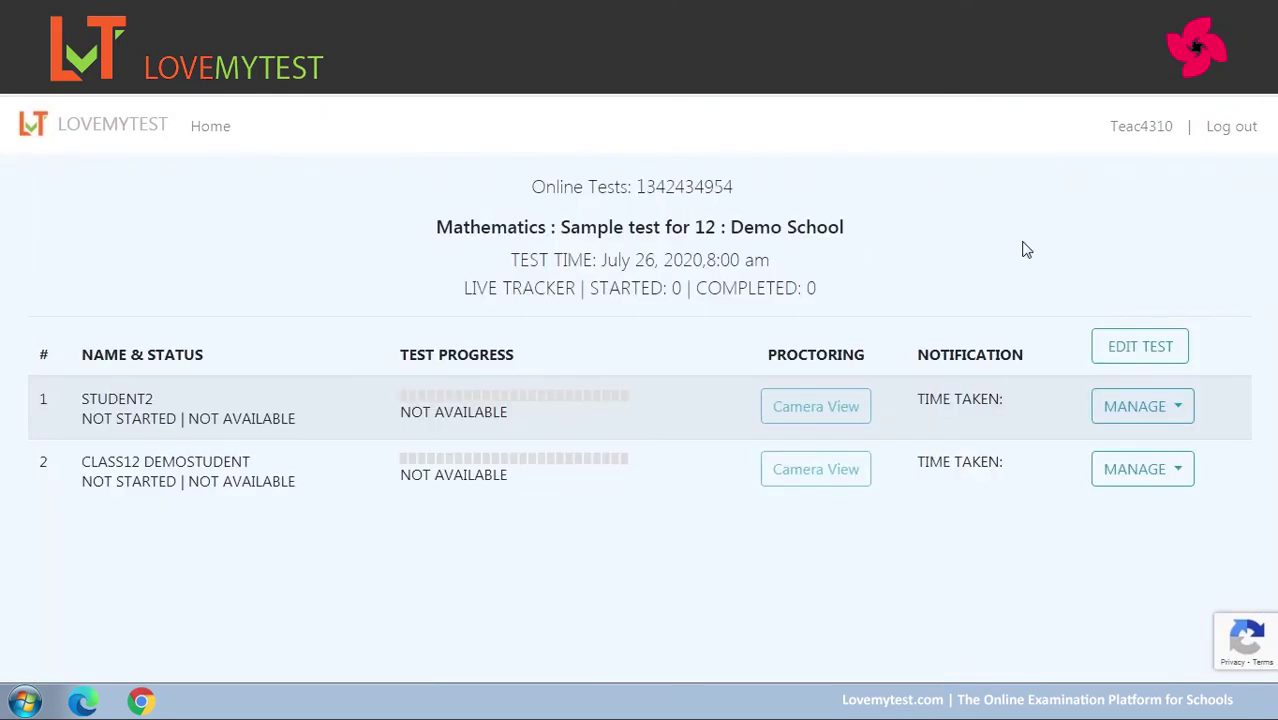
left_click_drag(82, 418, 160, 420)
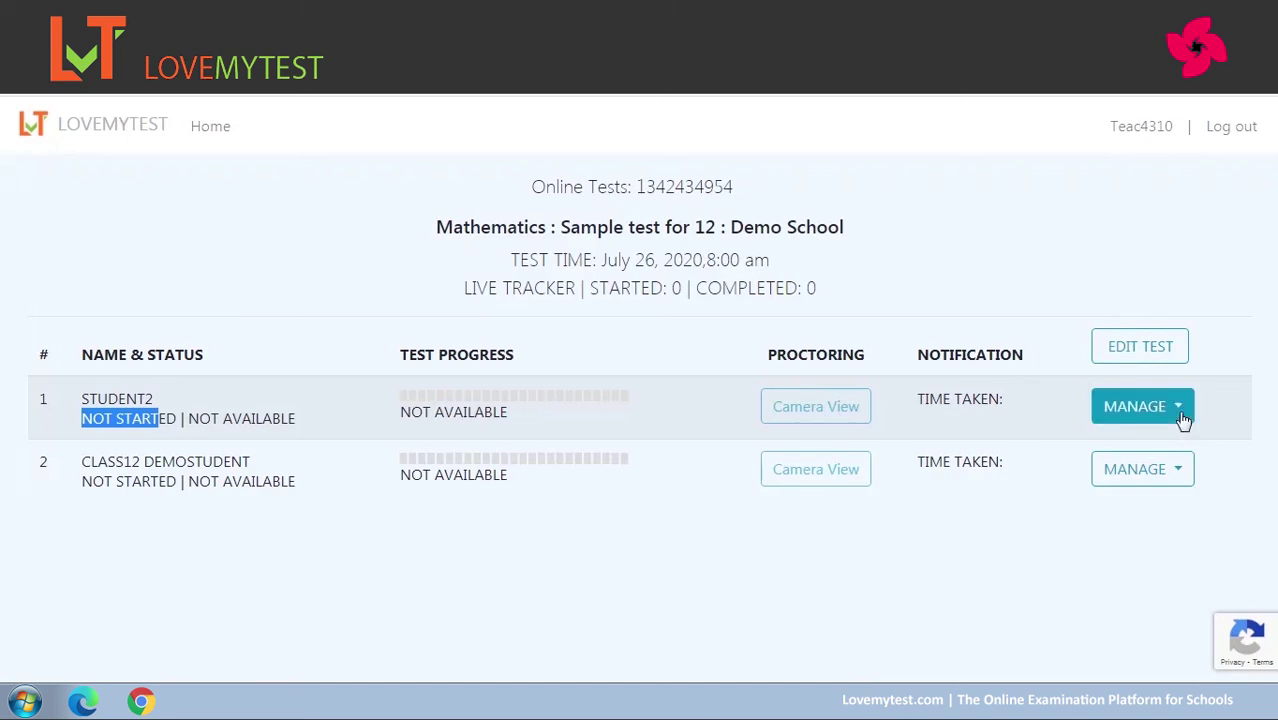
left_click(1182, 416)
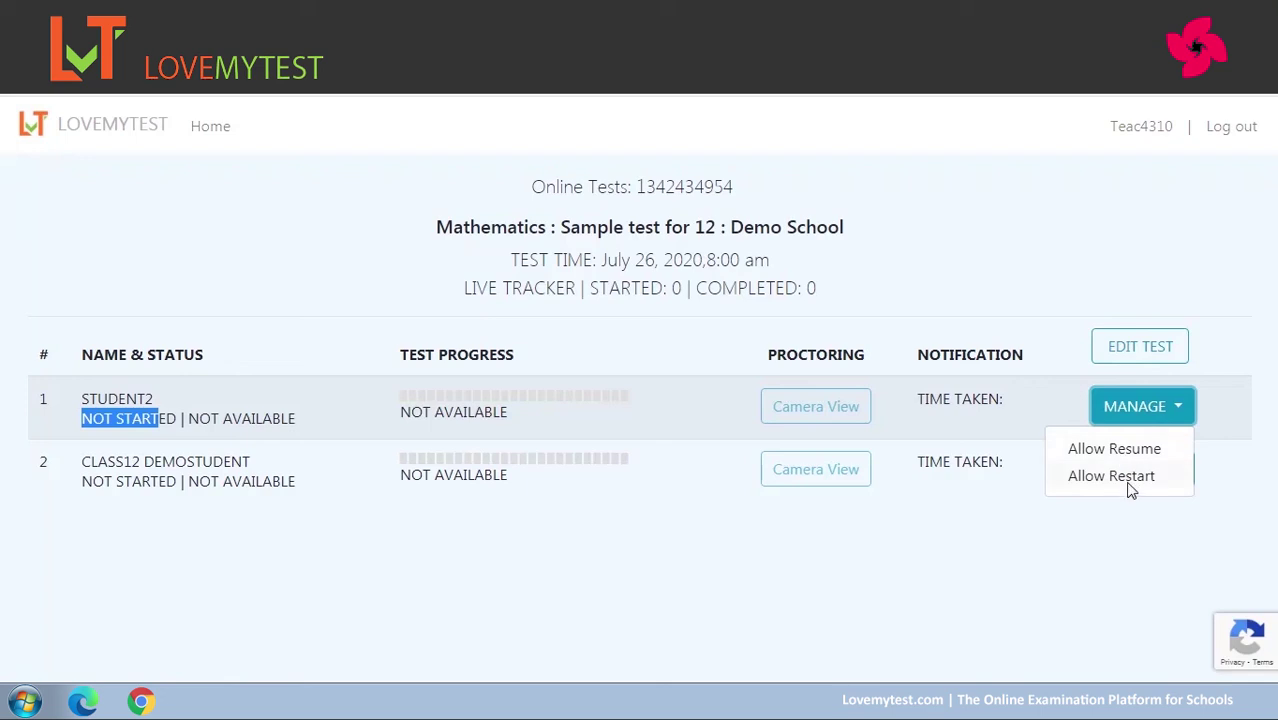
left_click(1083, 530)
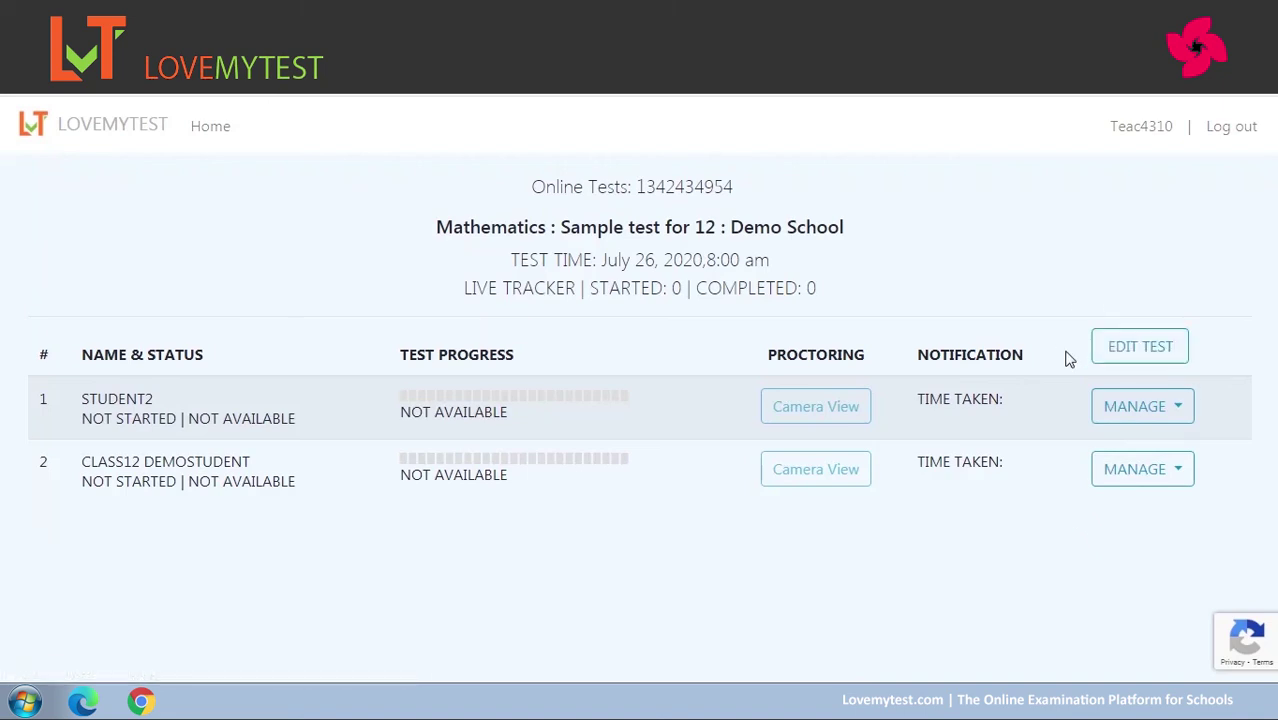
Change Sample test for 12's start minutes to 15, so it starts 8:15 am on July 26, 2020.
left_click(1147, 358)
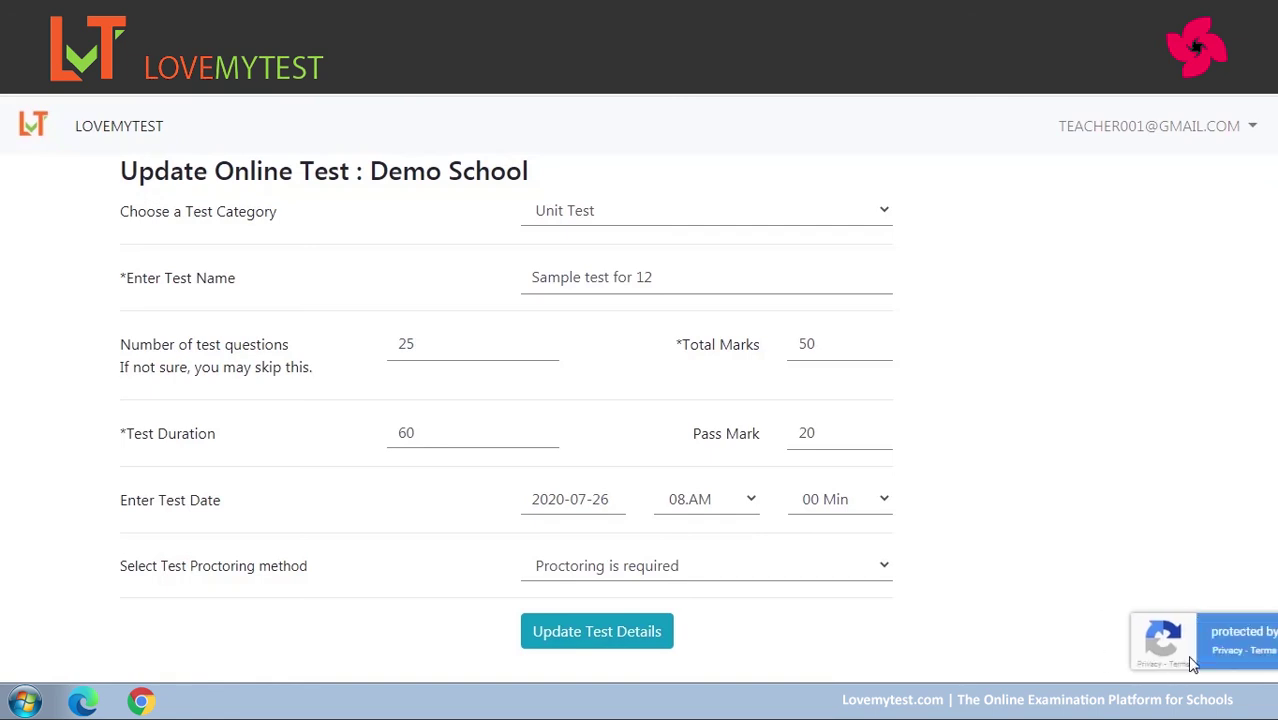
left_click(884, 502)
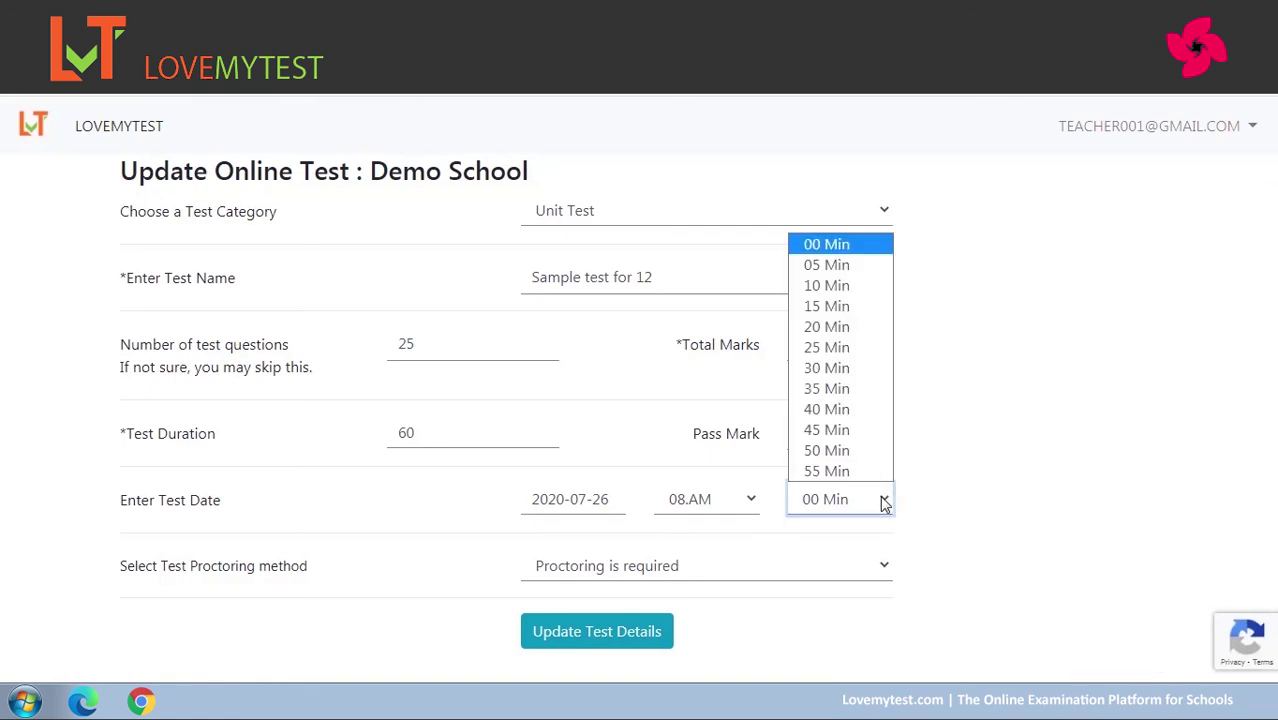
left_click(856, 315)
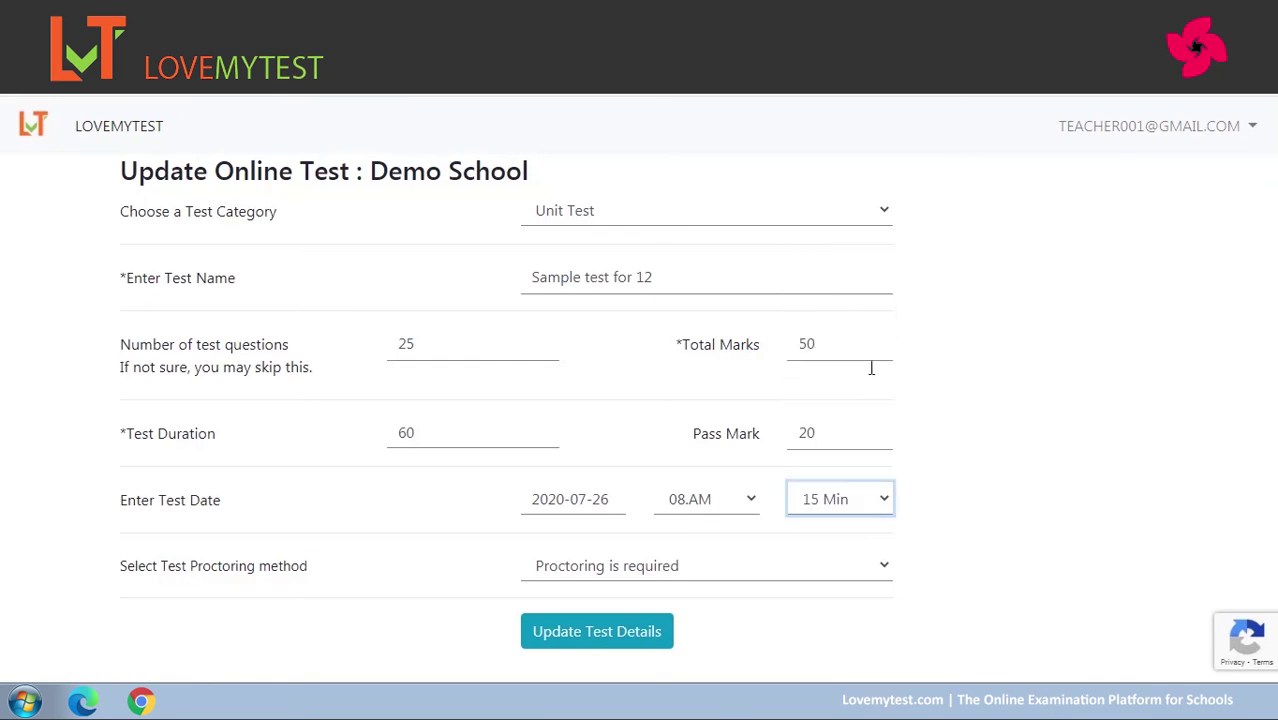
left_click(979, 497)
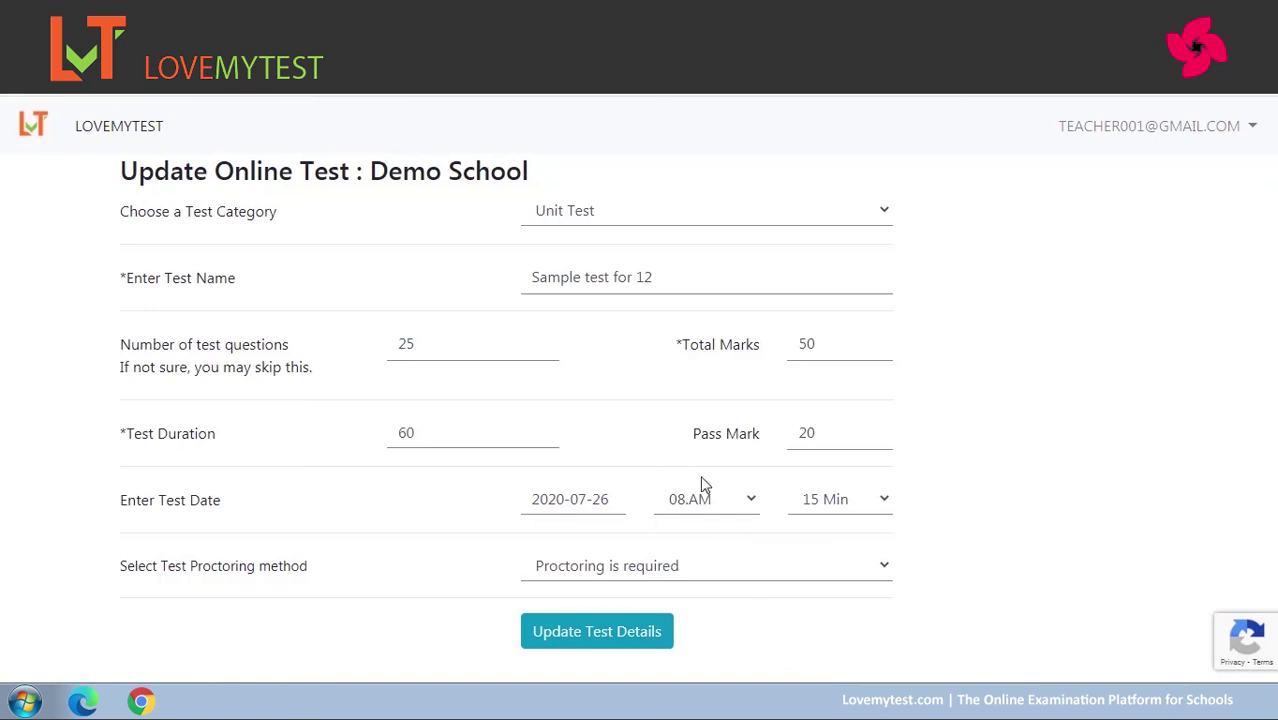
left_click(622, 632)
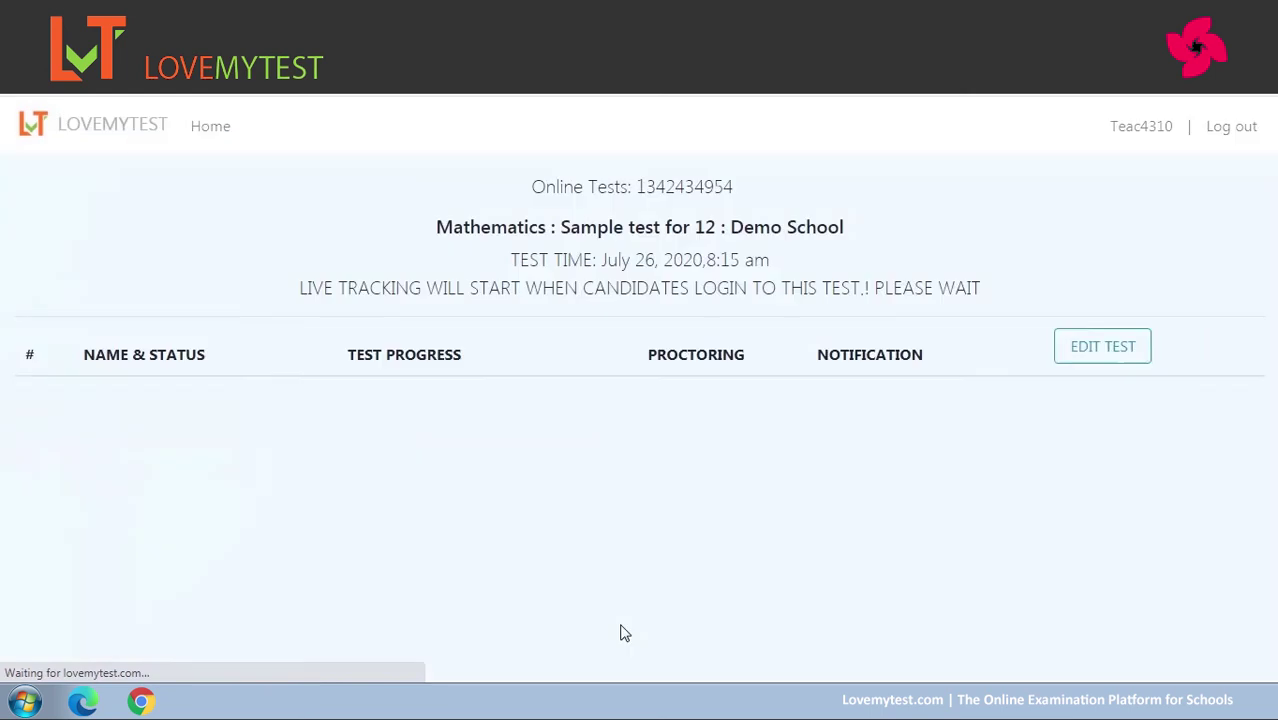